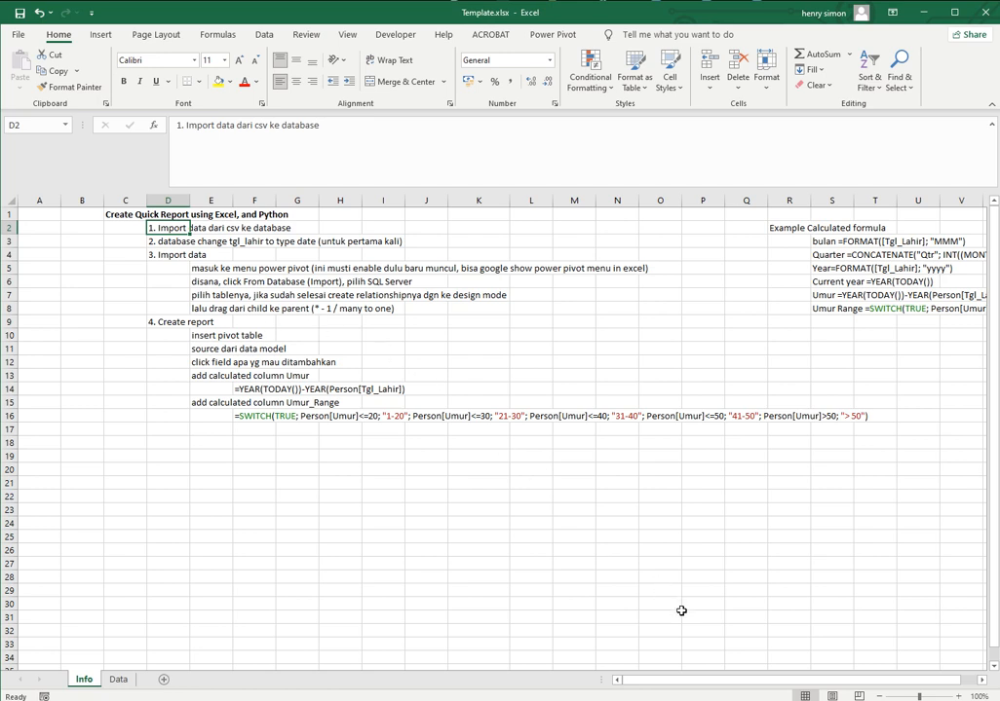
# Delete the last data row of Penjualan.csv in Notepad and save the file
pyautogui.click(389, 700)
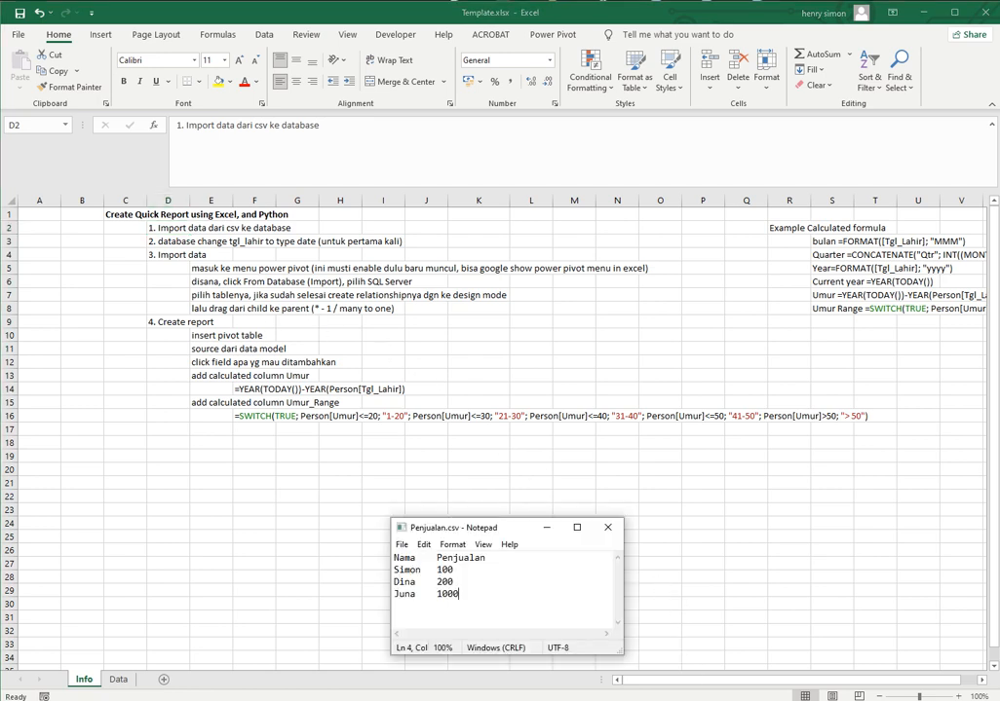
pyautogui.click(390, 700)
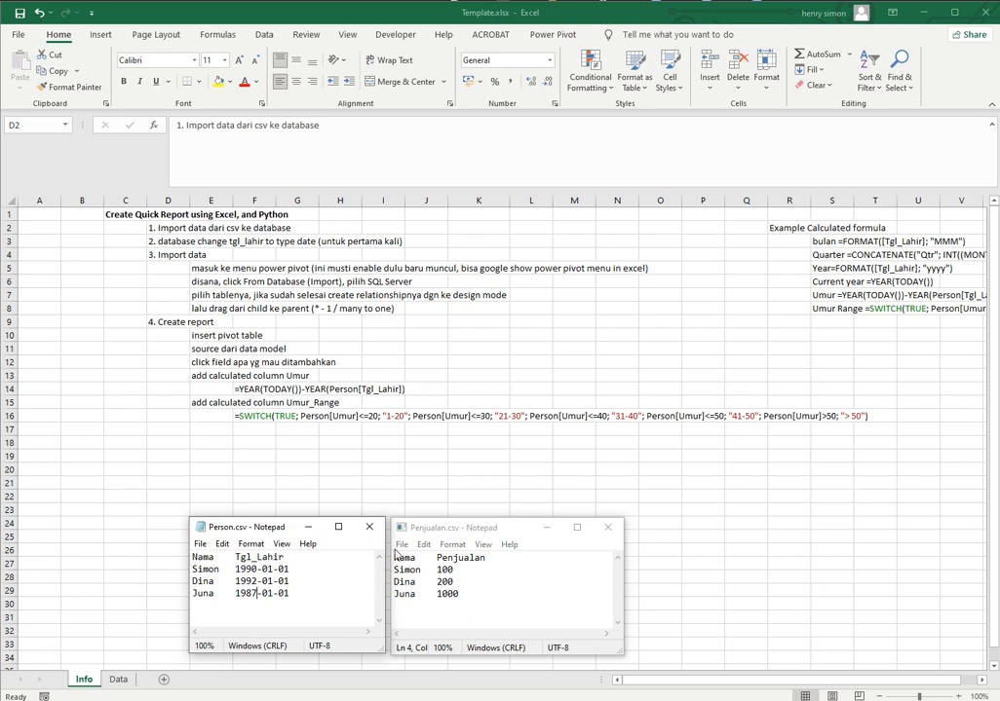
pyautogui.click(468, 594)
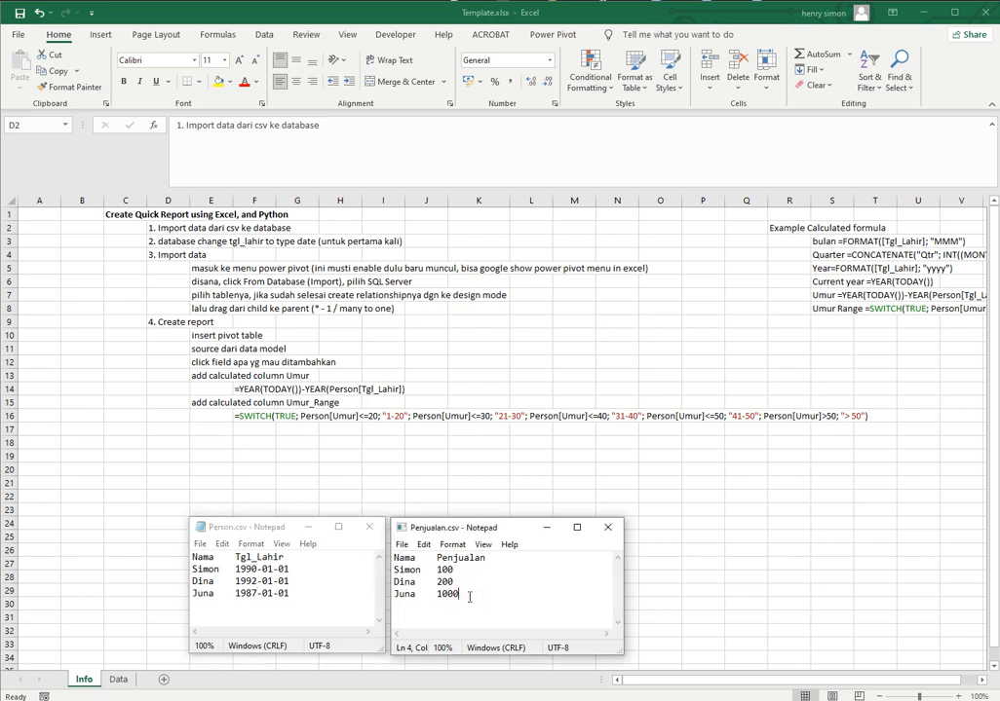
pyautogui.hotkey('shift', 'Home')
pyautogui.press('BackSpace')
pyautogui.press('BackSpace')
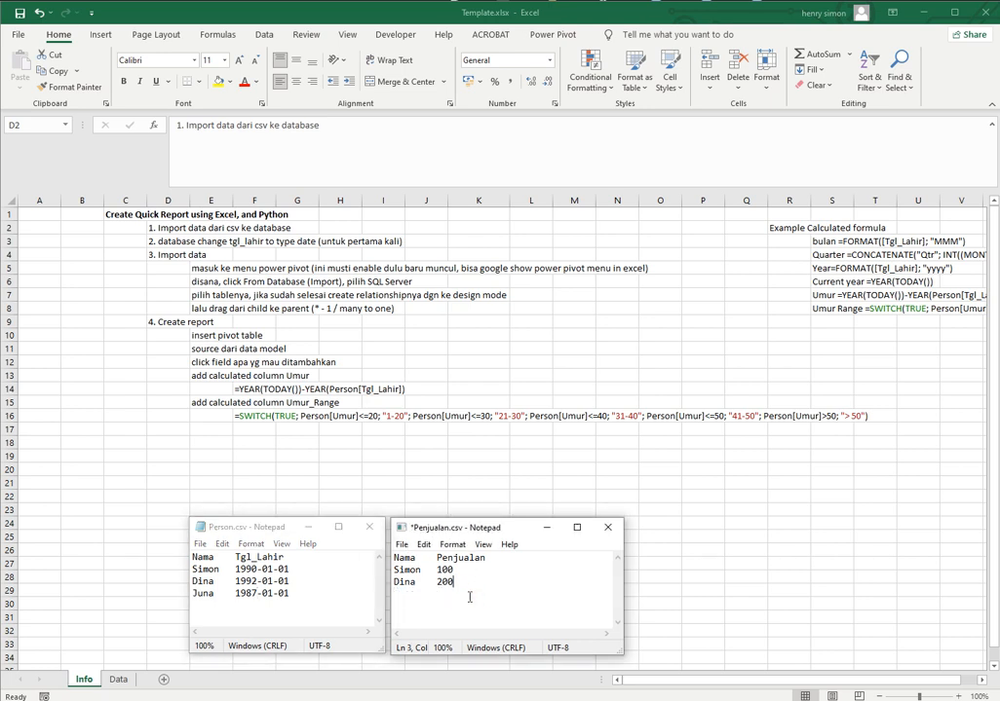
pyautogui.hotkey('ctrl', 's')
# Switch to Eclipse and examine the s2_Import_Data lines that set the data folder, loop over its CSV files and read each into a dataframe
pyautogui.hotkey('alt', 'Tab')
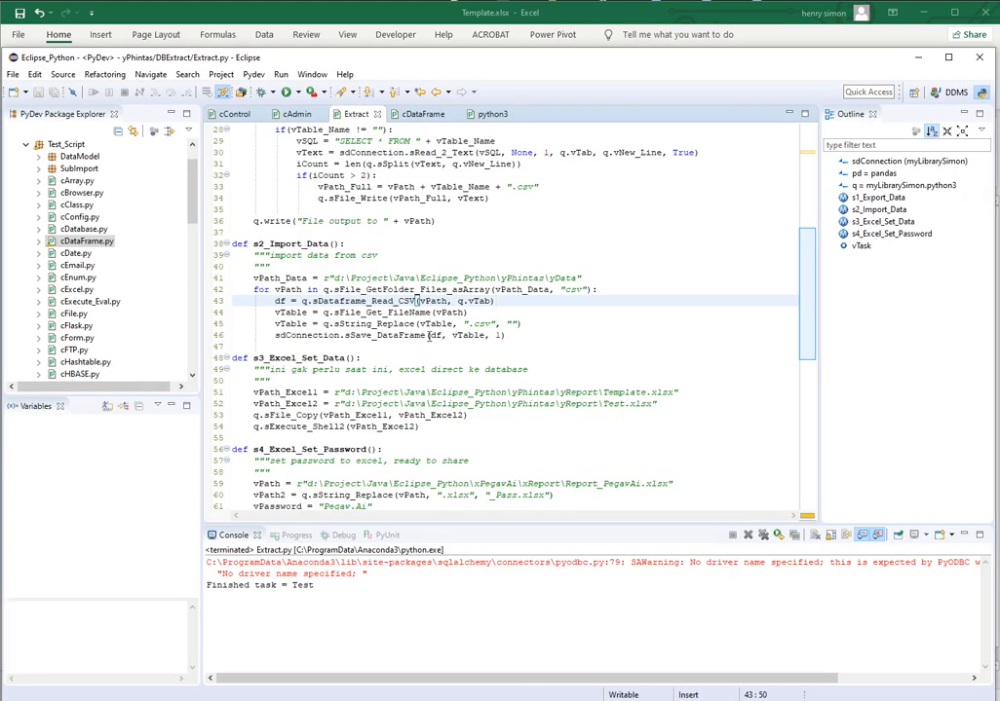
pyautogui.click(367, 281)
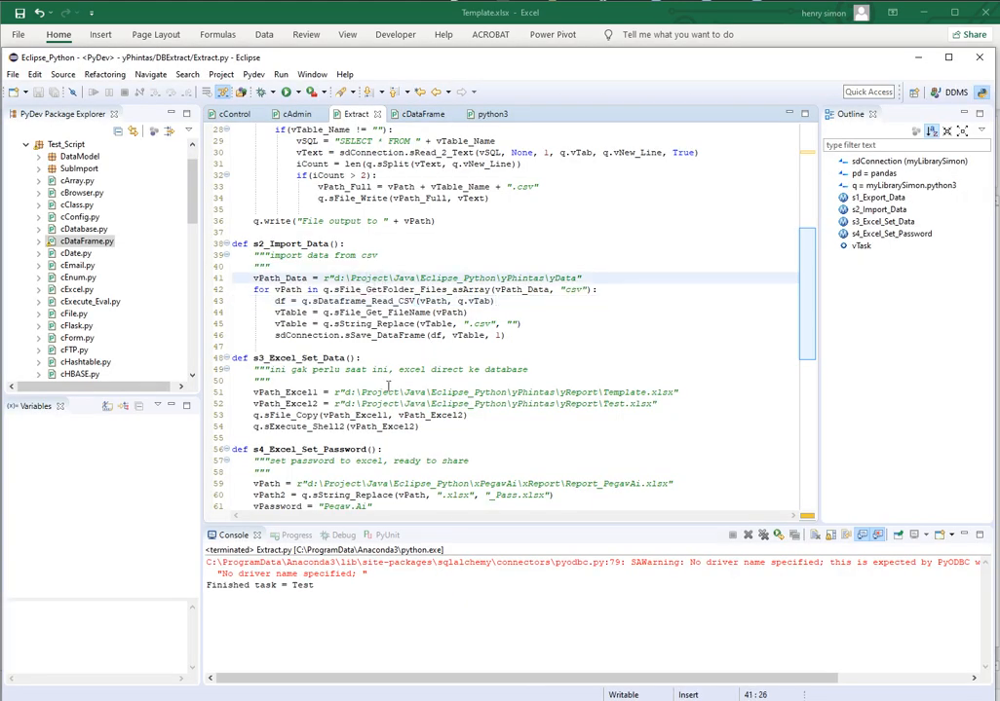
pyautogui.press('Down')
pyautogui.press('Up')
pyautogui.press('Home')
pyautogui.press('Home')
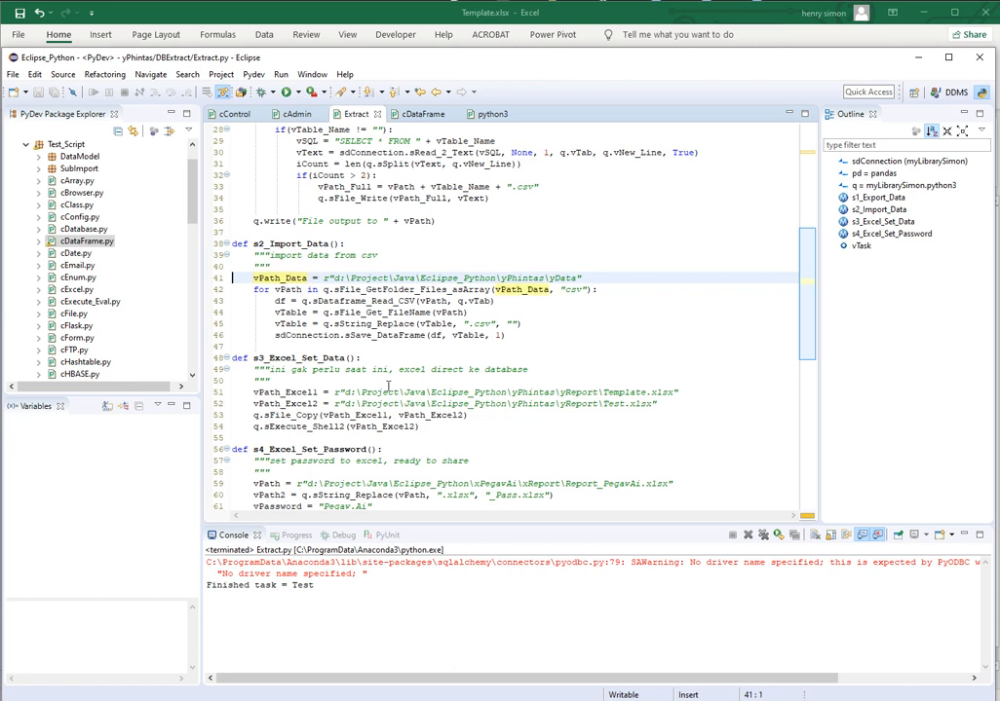
pyautogui.hotkey('shift', 'End')
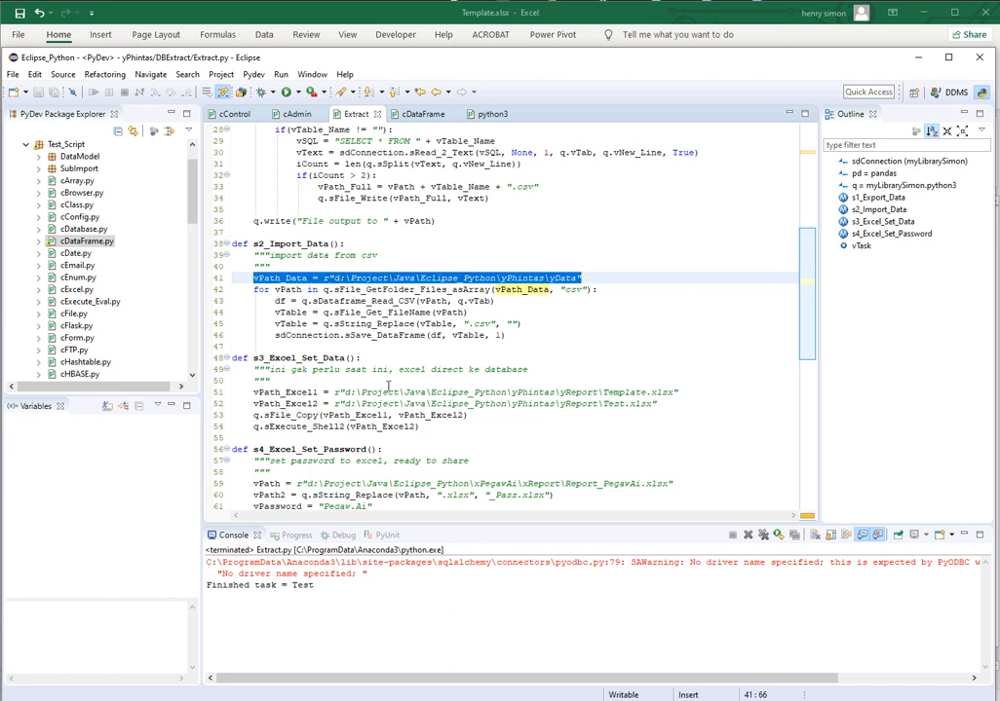
pyautogui.press('Down')
pyautogui.press('Home')
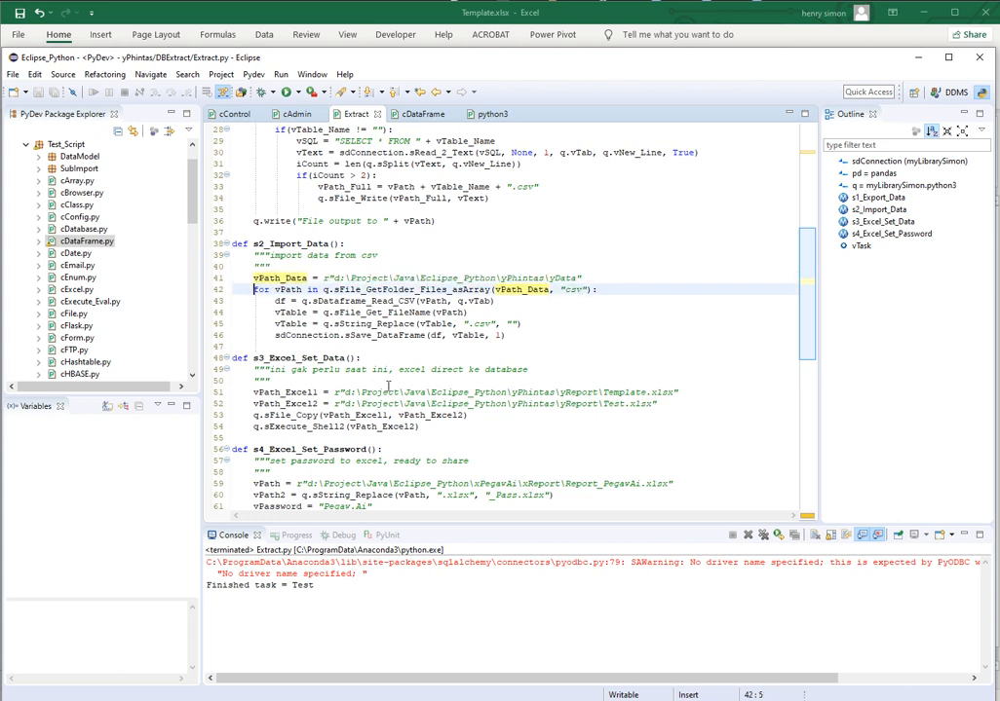
pyautogui.hotkey('shift', 'Down')
pyautogui.hotkey('shift', 'End')
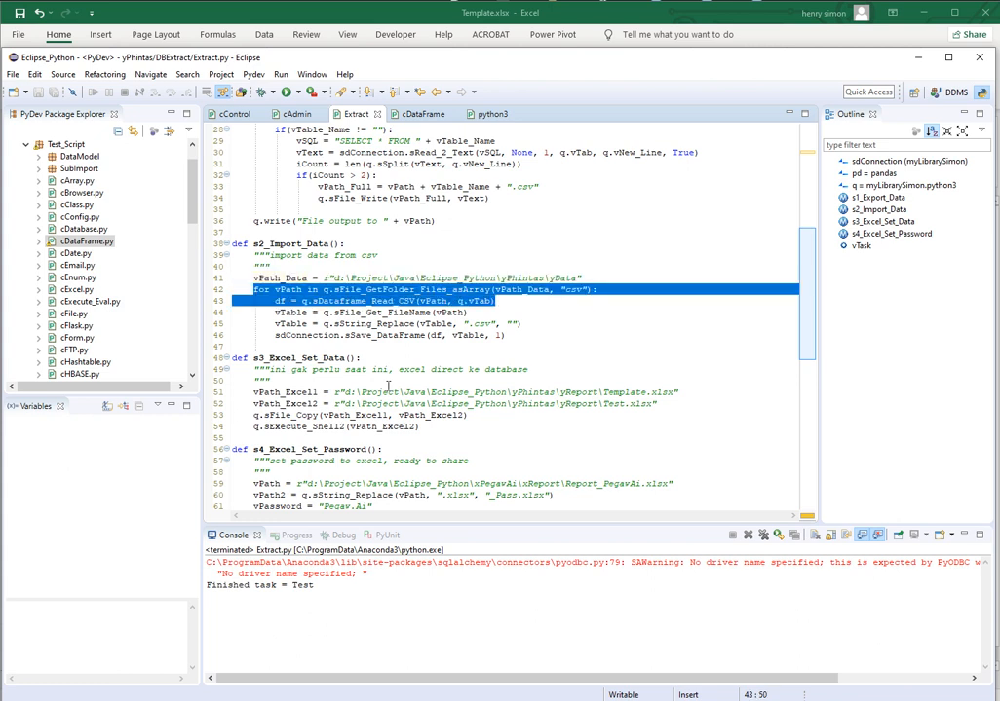
pyautogui.press('Home')
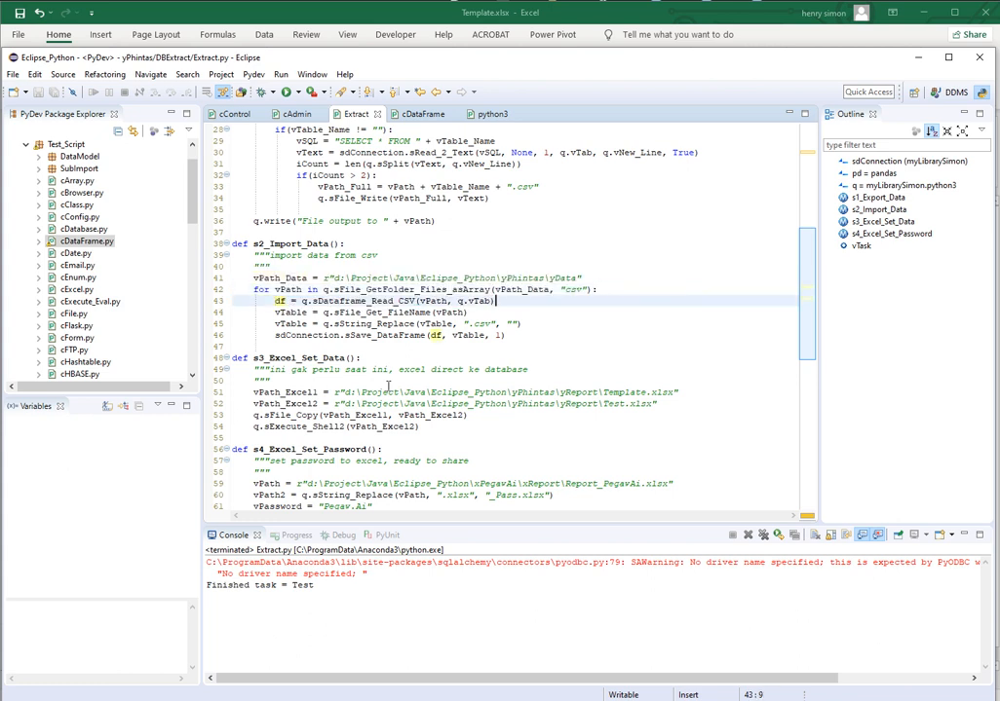
pyautogui.hotkey('shift', 'End')
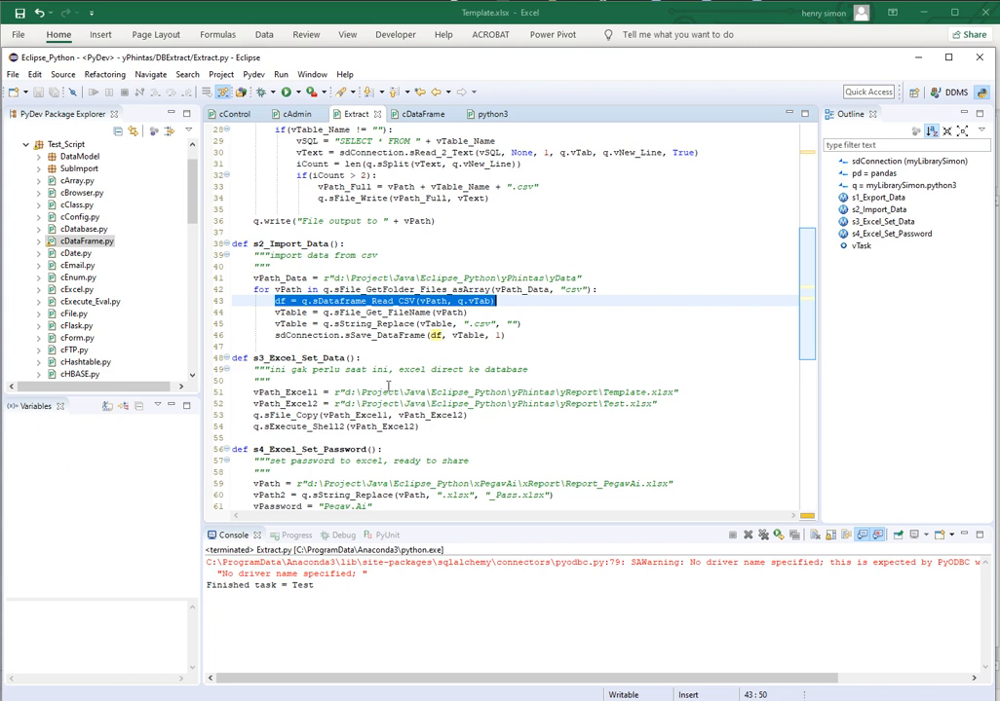
# Examine the lines that derive the table name from the CSV file name and save the dataframe to the database
pyautogui.press('Down')
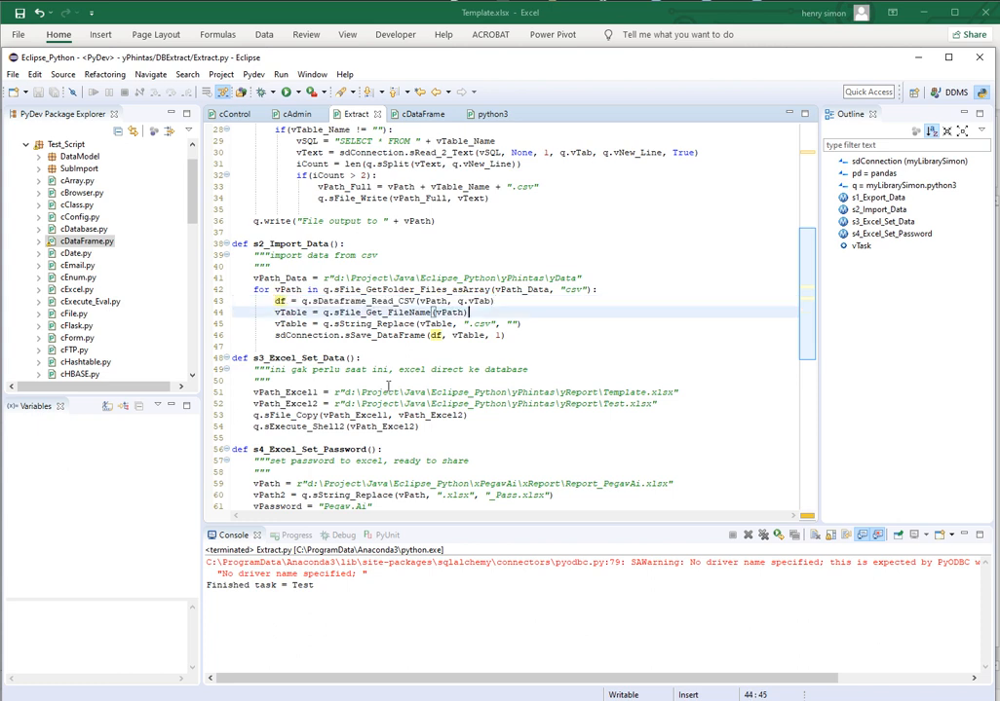
pyautogui.hotkey('shift', 'End')
pyautogui.hotkey('shift', 'Down')
pyautogui.hotkey('shift', 'End')
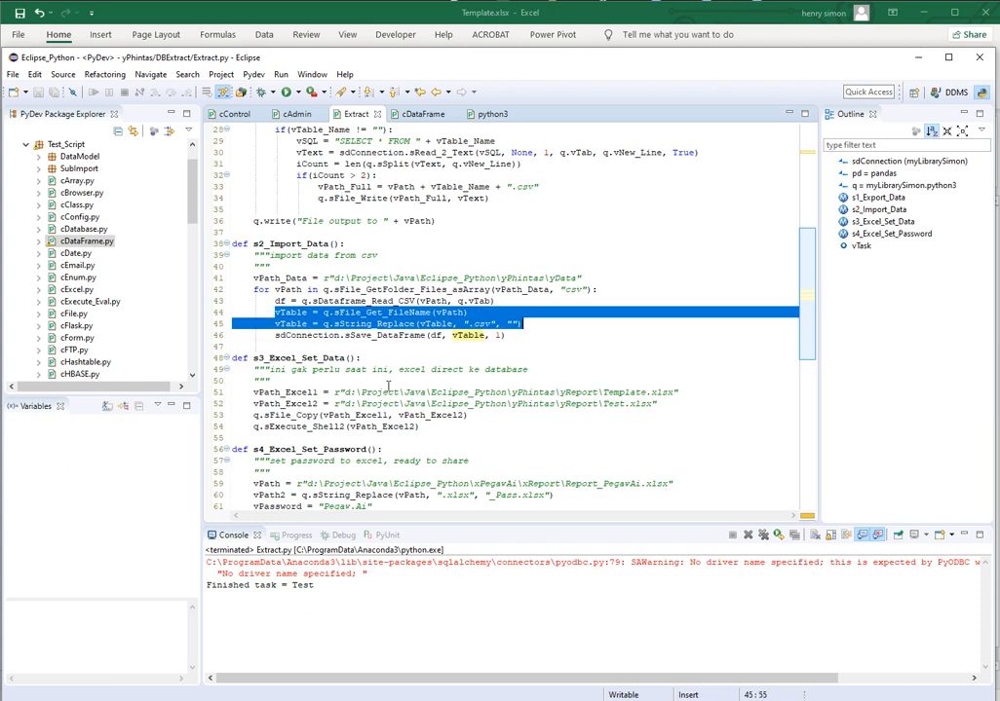
pyautogui.press('Home')
pyautogui.press('End')
pyautogui.hotkey('ctrl', 'Left')
pyautogui.hotkey('ctrl', 'Left')
pyautogui.hotkey('ctrl', 'Left')
pyautogui.hotkey('ctrl', 'Left')
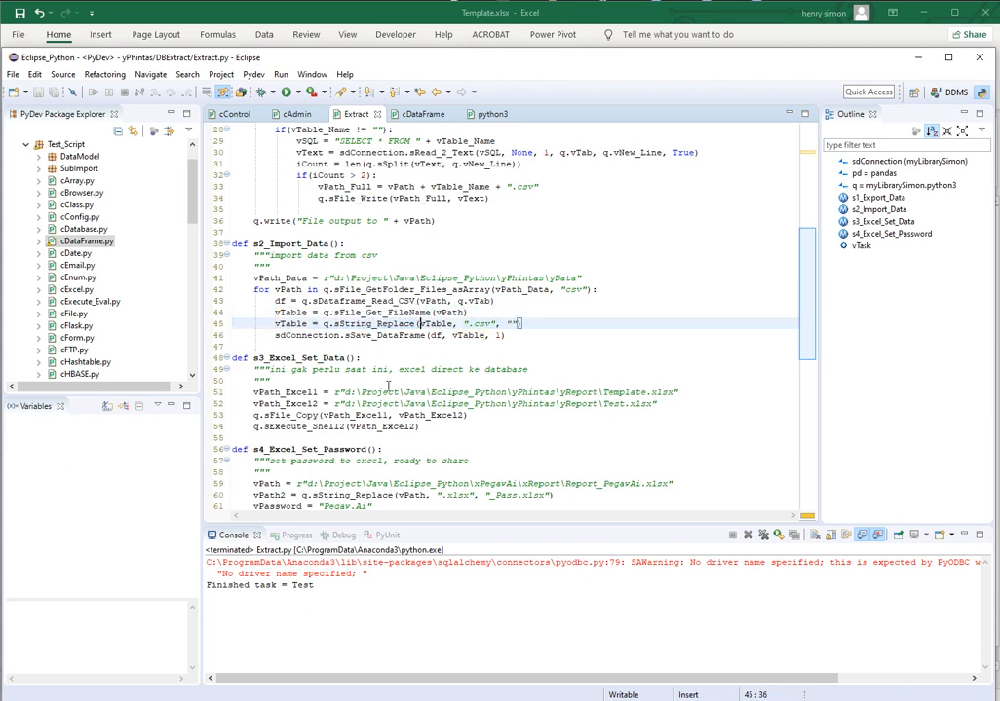
pyautogui.hotkey('shift', 'Right')
pyautogui.hotkey('shift', 'Right')
pyautogui.hotkey('shift', 'Right')
pyautogui.hotkey('shift', 'Right')
pyautogui.hotkey('shift', 'Right')
pyautogui.hotkey('shift', 'Right')
pyautogui.hotkey('shift', 'Right')
pyautogui.hotkey('shift', 'Right')
pyautogui.hotkey('shift', 'Right')
pyautogui.hotkey('shift', 'Right')
pyautogui.hotkey('shift', 'Right')
pyautogui.hotkey('shift', 'Right')
pyautogui.hotkey('shift', 'Right')
pyautogui.hotkey('shift', 'Right')
pyautogui.hotkey('shift', 'Right')
pyautogui.hotkey('shift', 'Right')
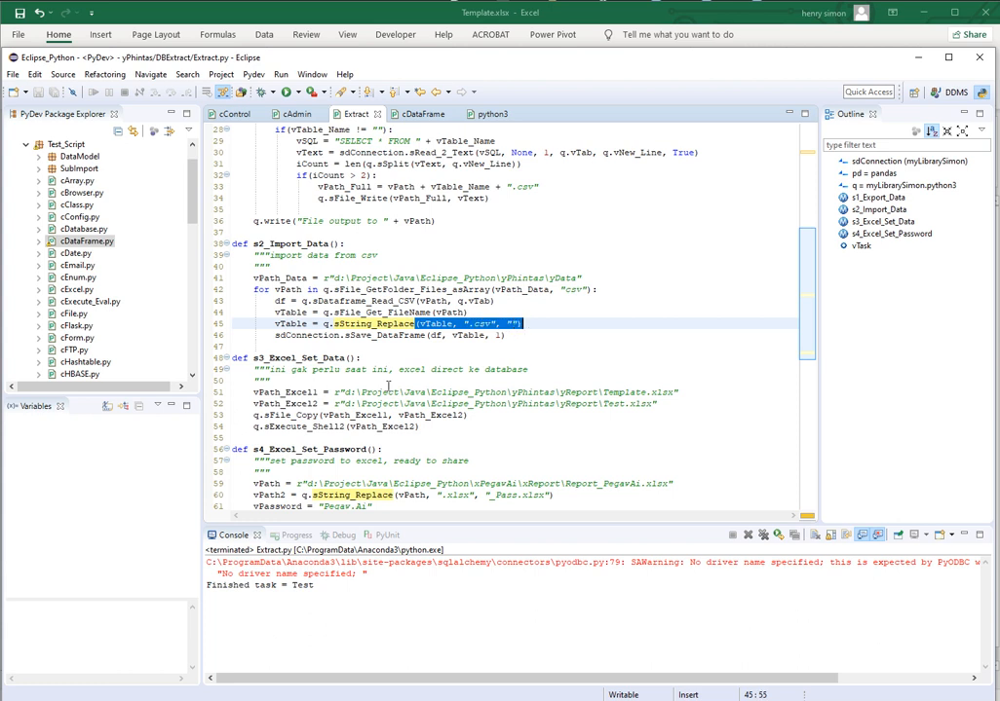
pyautogui.press('Home')
pyautogui.hotkey('shift', 'End')
pyautogui.press('Down')
pyautogui.press('Home')
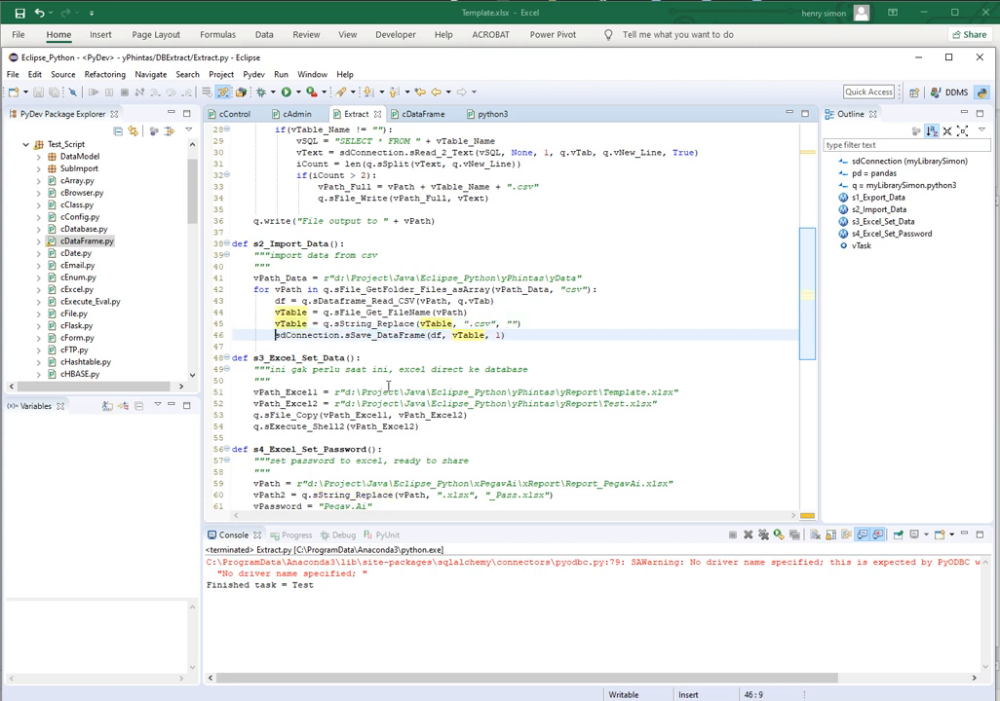
pyautogui.hotkey('shift', 'End')
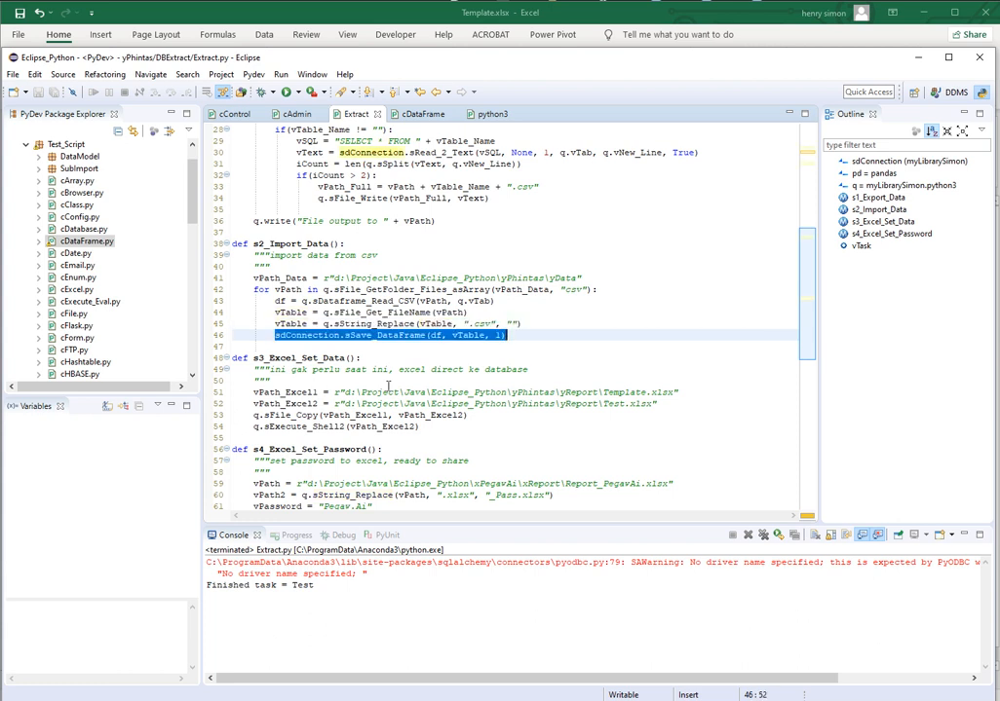
# Review the complete body of the s2_Import_Data function, from the vPath_Data assignment to the sSave_DataFrame call
pyautogui.press('Up')
pyautogui.press('Up')
pyautogui.press('Up')
pyautogui.press('Up')
pyautogui.press('Up')
pyautogui.press('Up')
pyautogui.press('Up')
pyautogui.press('Up')
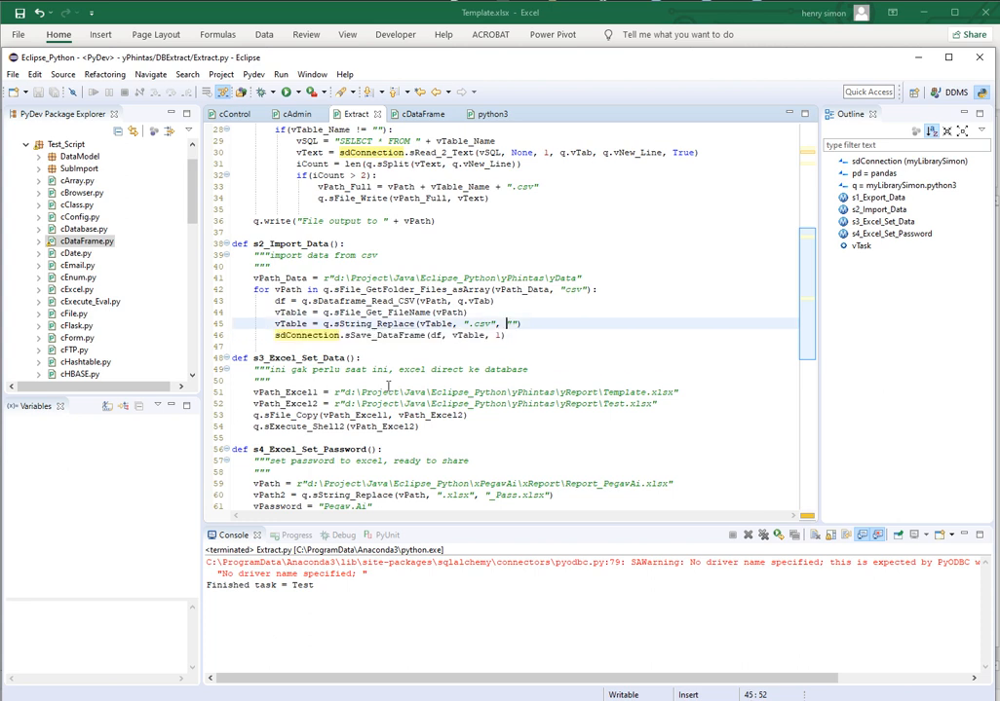
pyautogui.press('Home')
pyautogui.hotkey('shift', 'Down')
pyautogui.hotkey('shift', 'Down')
pyautogui.hotkey('shift', 'Down')
pyautogui.hotkey('shift', 'Down')
pyautogui.hotkey('shift', 'Down')
pyautogui.hotkey('shift', 'Down')
pyautogui.hotkey('shift', 'Down')
pyautogui.hotkey('shift', 'Down')
pyautogui.hotkey('shift', 'Down')
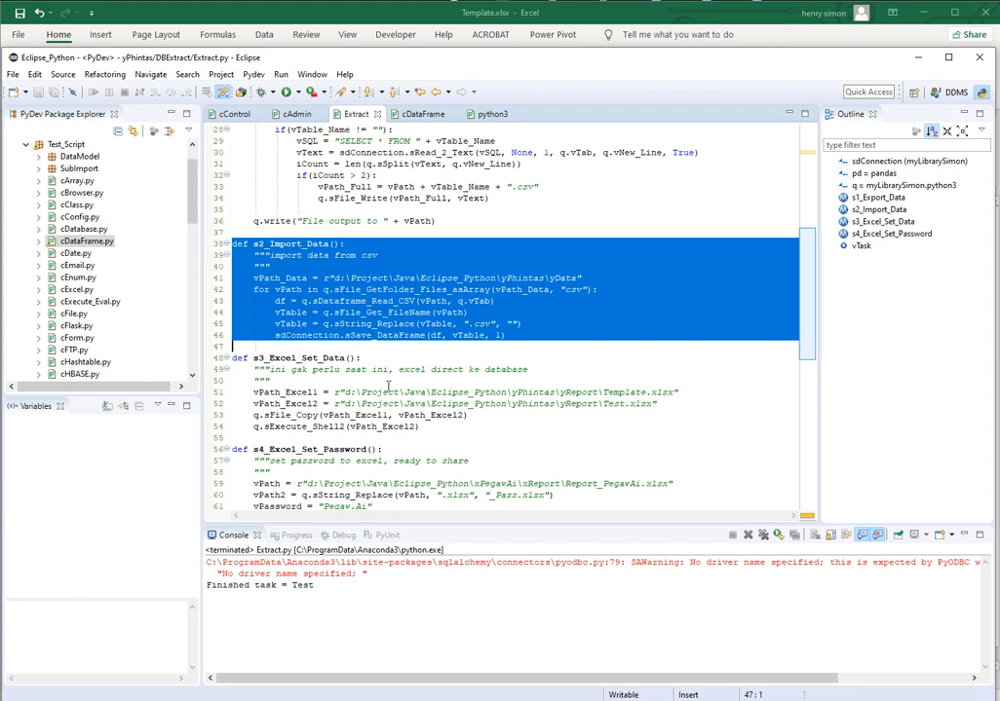
pyautogui.press('Up')
pyautogui.press('Up')
pyautogui.press('Up')
pyautogui.press('Up')
pyautogui.press('Up')
pyautogui.press('Up')
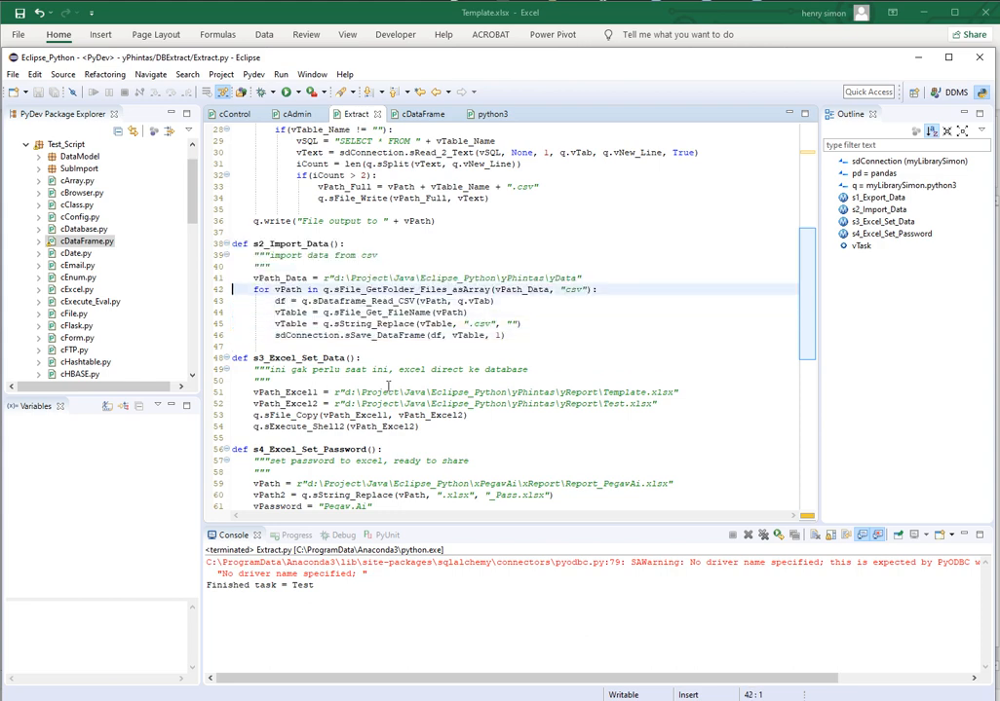
pyautogui.hotkey('shift', 'Down')
pyautogui.hotkey('shift', 'Down')
pyautogui.hotkey('shift', 'Down')
pyautogui.hotkey('shift', 'Down')
pyautogui.hotkey('shift', 'Down')
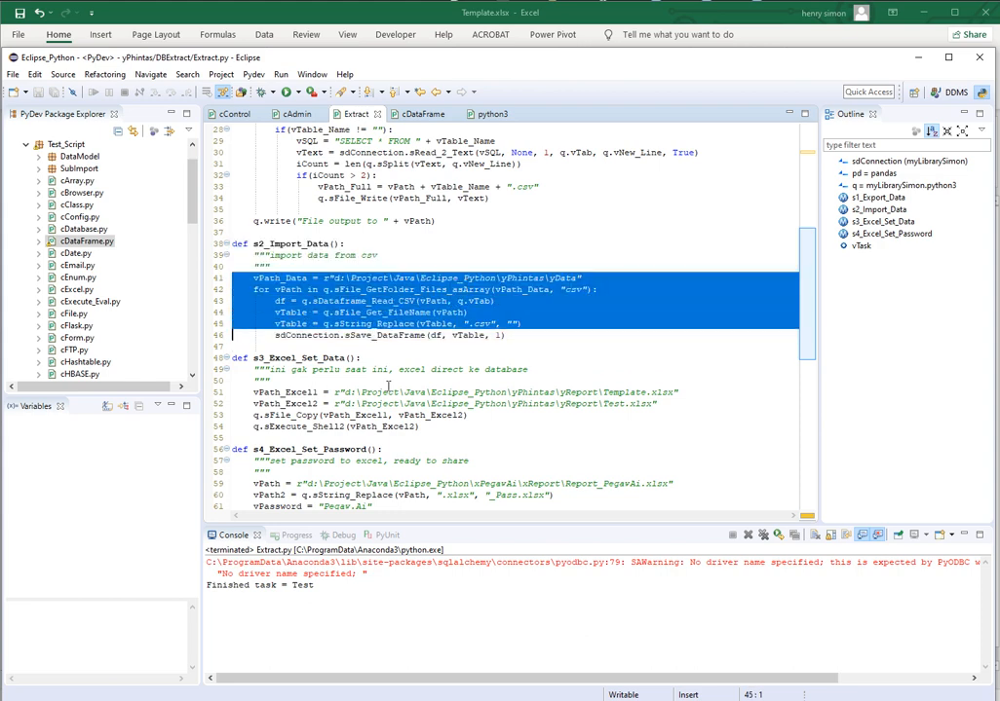
pyautogui.hotkey('shift', 'End')
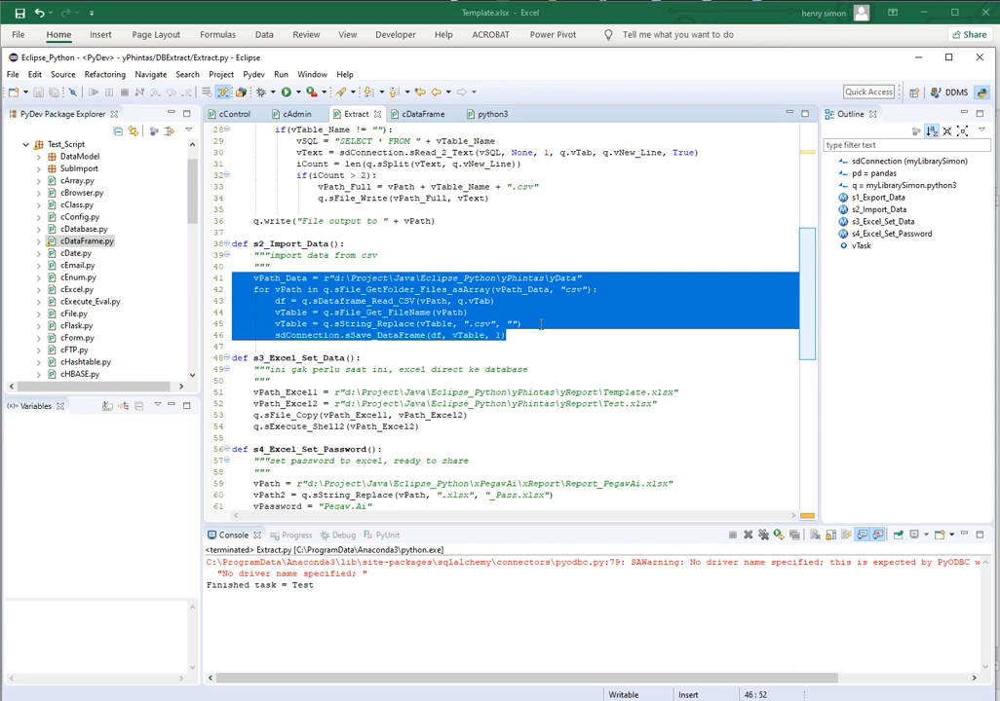
# Switch to SQL Server Management Studio and refresh the table list of the phincon_phintas database to check it before the import
pyautogui.hotkey('alt', 'Tab')
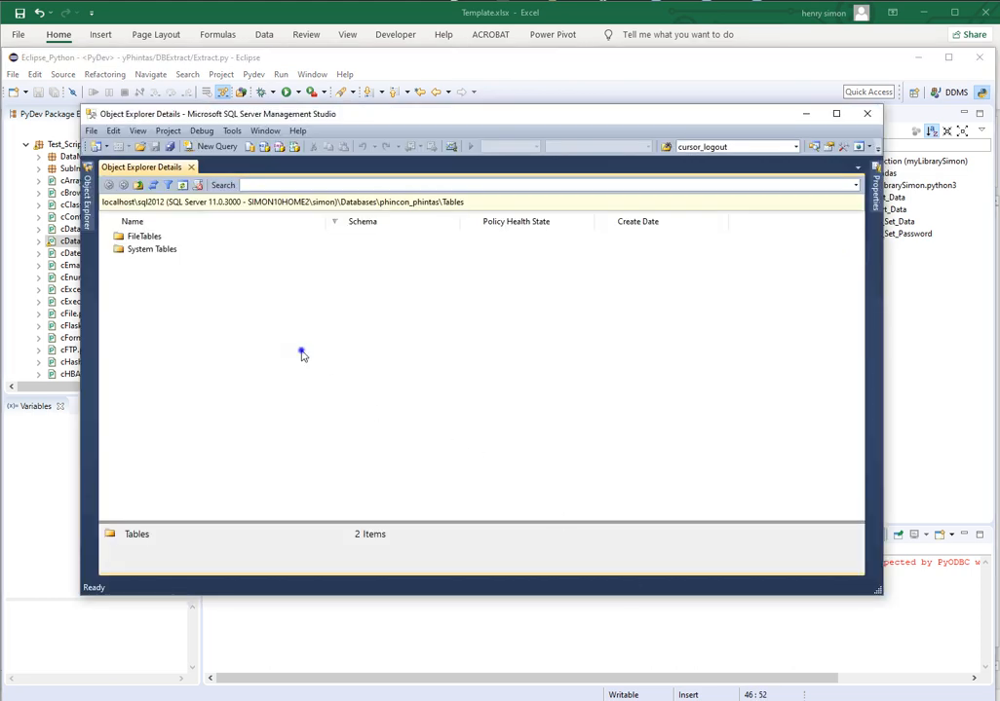
pyautogui.rightClick(303, 352)
pyautogui.click(335, 449)
# Return to Eclipse and run the Extract.py script to import the CSV files into the database
pyautogui.click(476, 63)
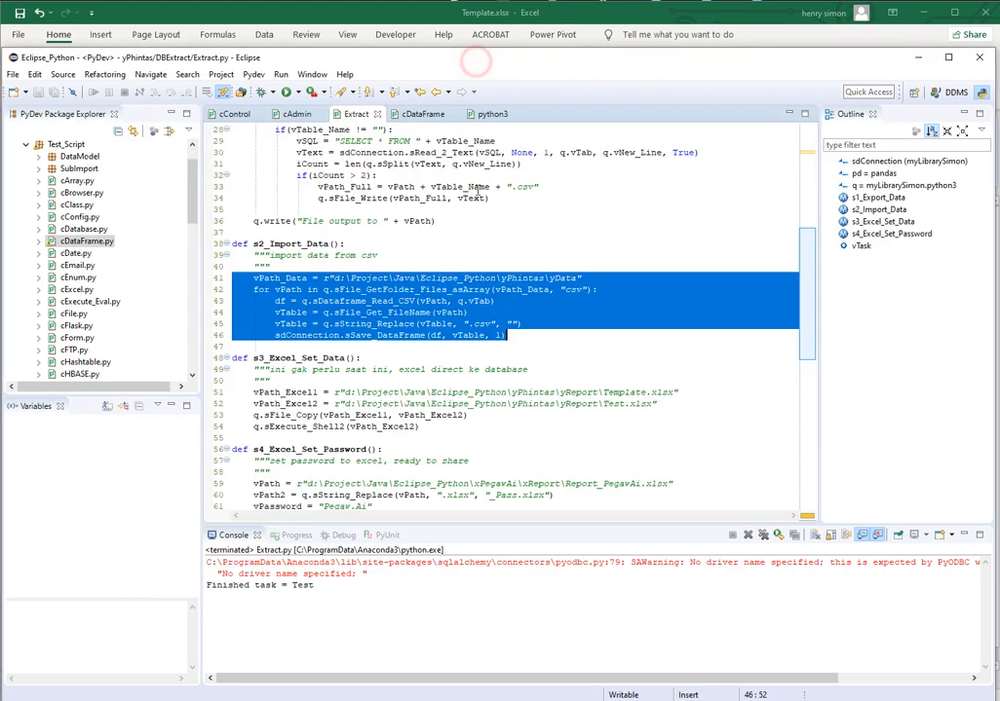
pyautogui.click(525, 308)
pyautogui.hotkey('ctrl', 'F11')
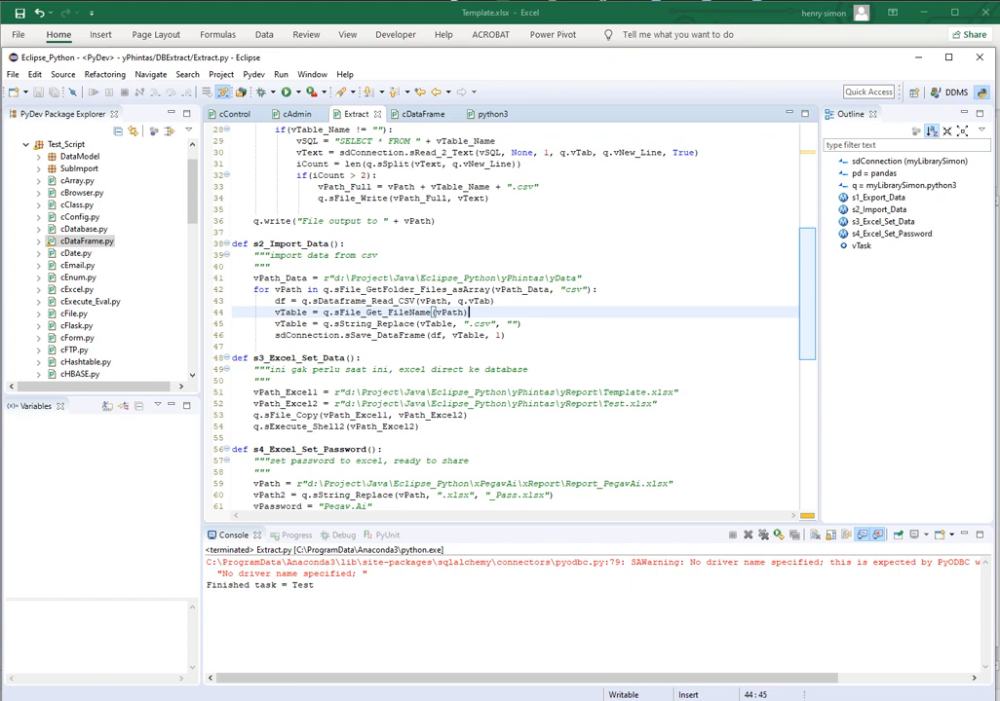
# Switch back to SQL Server Management Studio and refresh the phincon_phintas tables to check the import
pyautogui.hotkey('alt', 'Tab')
pyautogui.rightClick(306, 351)
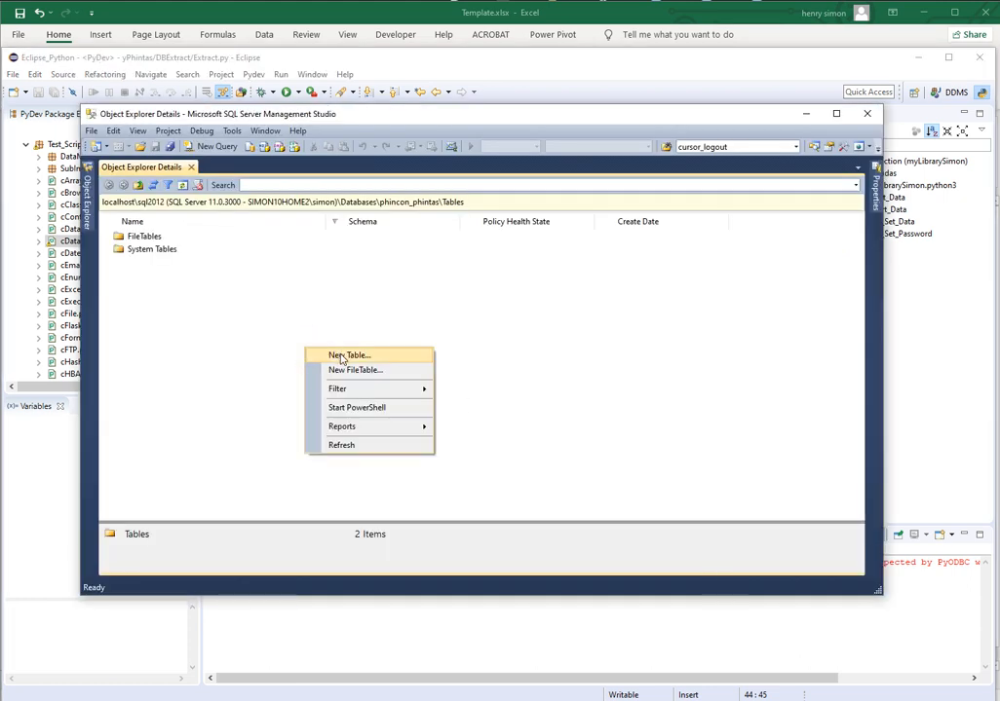
pyautogui.click(356, 443)
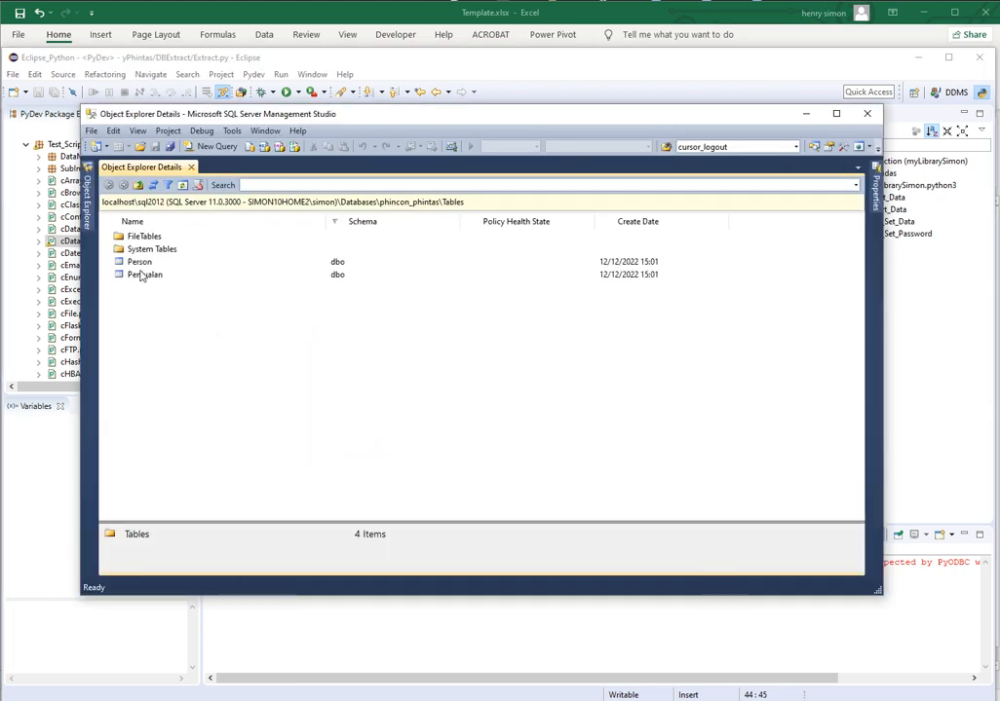
# Set the data type of the Person table's Tgl_Lahir column to date, then save and close the table design
pyautogui.click(141, 262)
pyautogui.rightClick(146, 263)
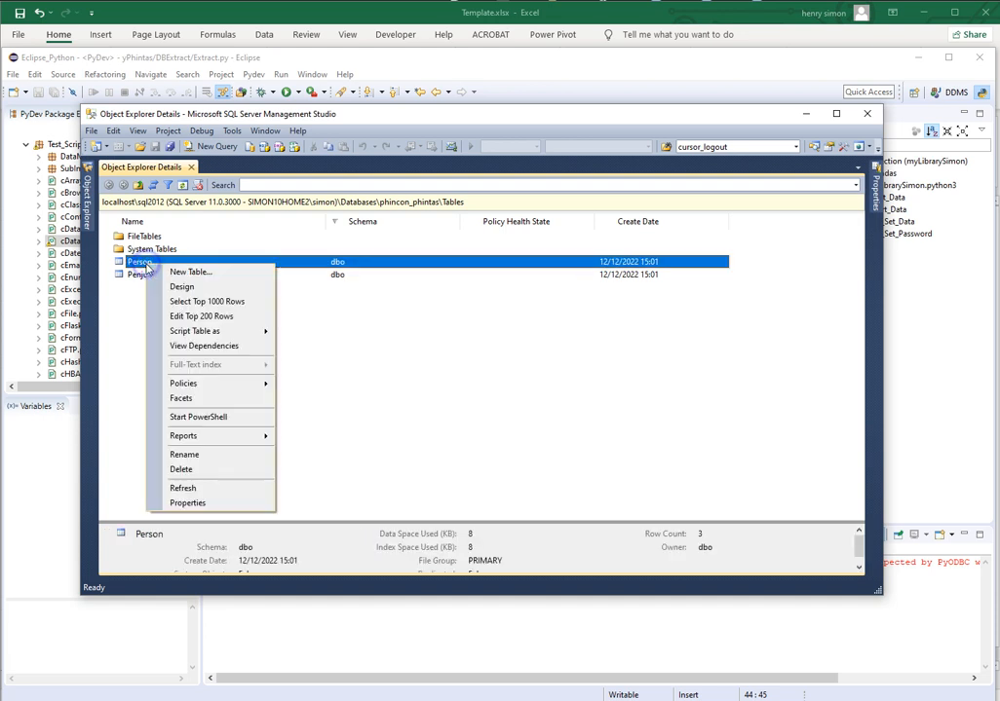
pyautogui.click(175, 288)
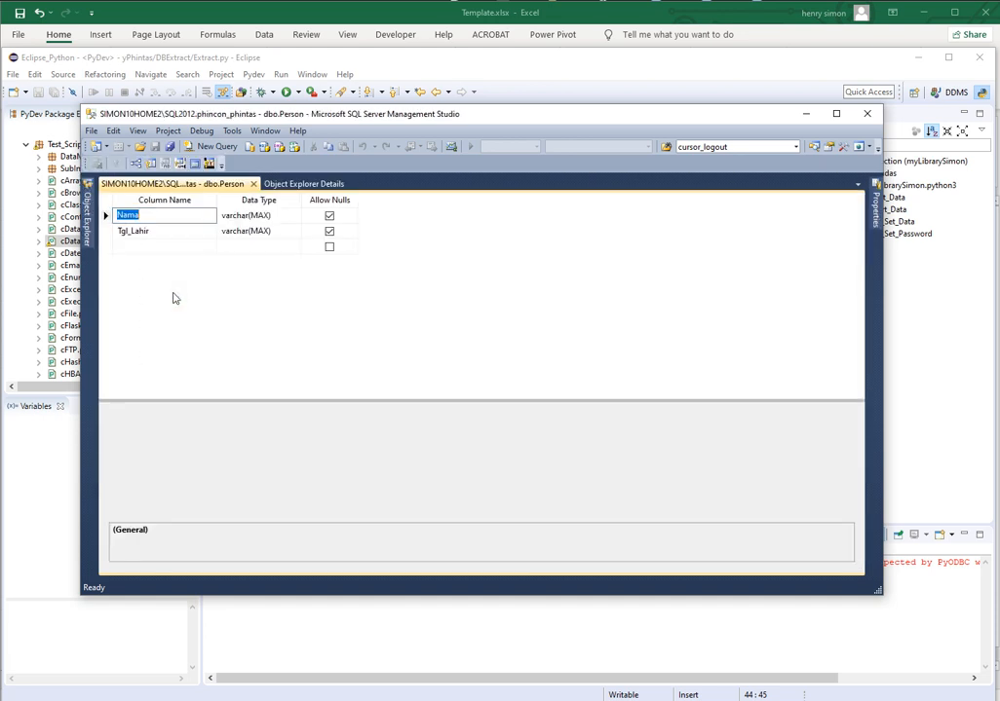
pyautogui.click(243, 232)
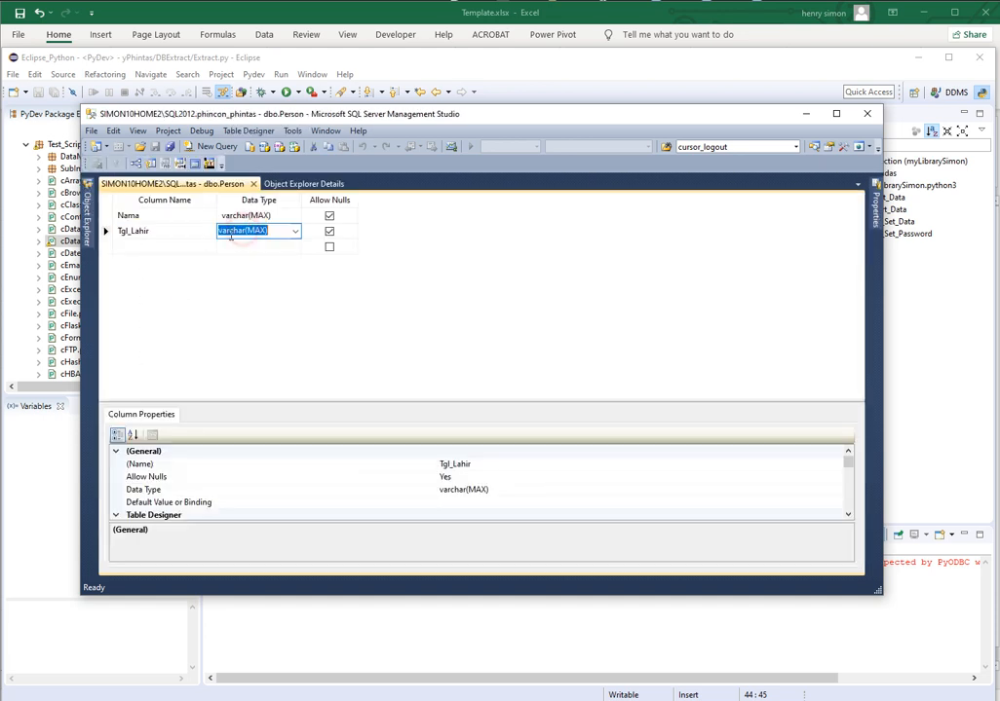
pyautogui.click(159, 231)
pyautogui.click(240, 235)
pyautogui.write('date')
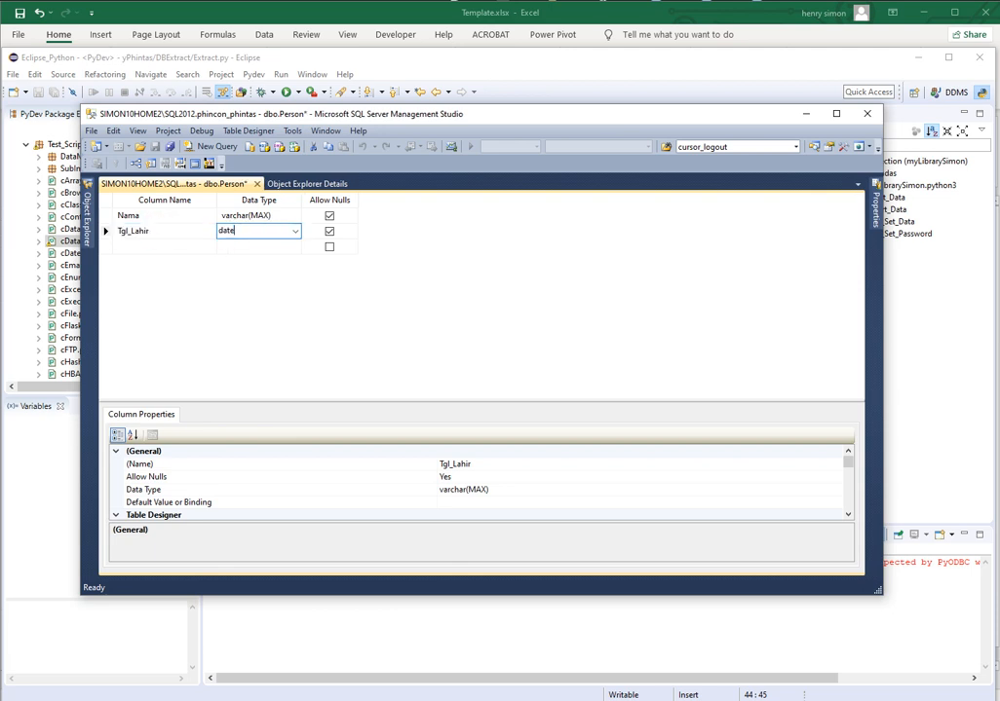
pyautogui.click(240, 245)
pyautogui.hotkey('ctrl', 's')
pyautogui.hotkey('alt', 'f')
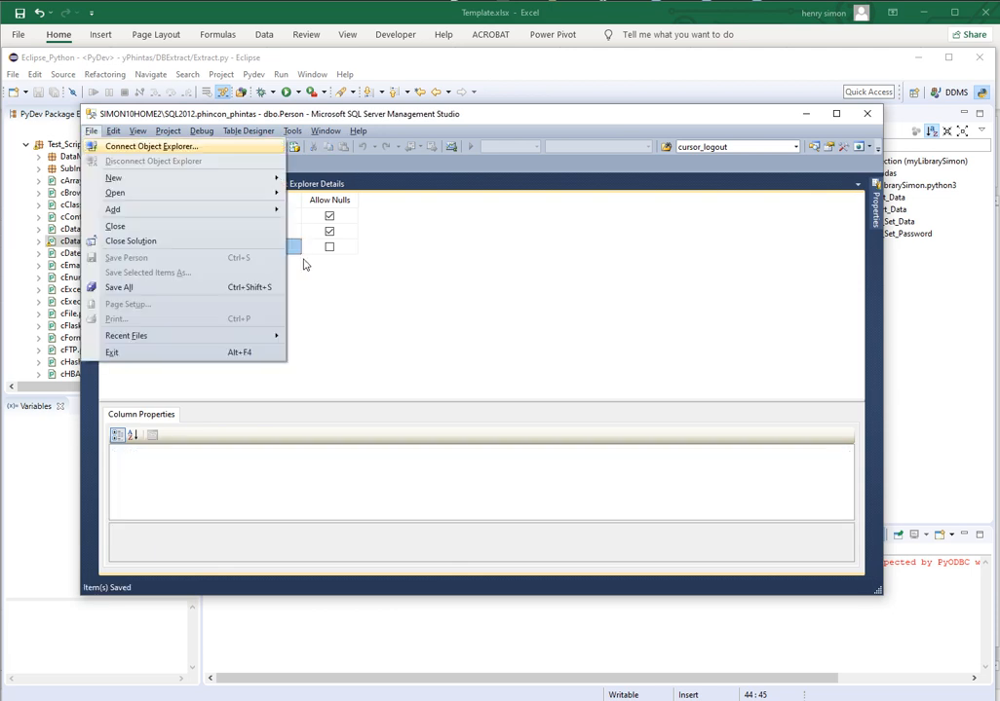
pyautogui.press('c')
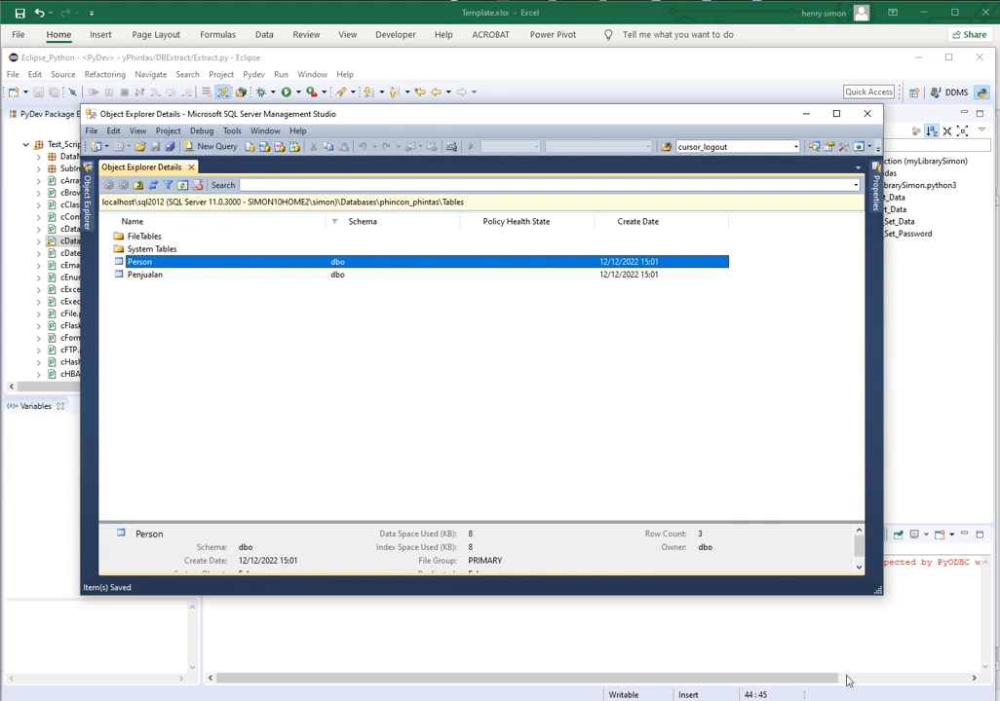
# Switch to the Template.xlsx workbook in Excel and select cell D1 on the Data sheet
pyautogui.hotkey('alt', 'Tab')
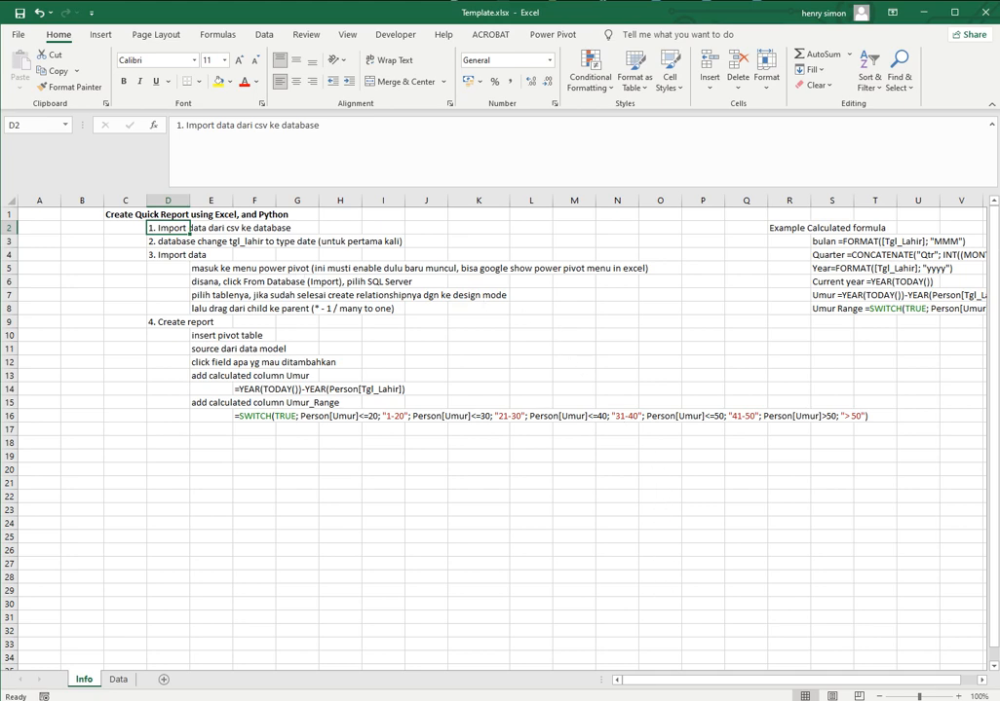
pyautogui.click(118, 679)
pyautogui.click(202, 214)
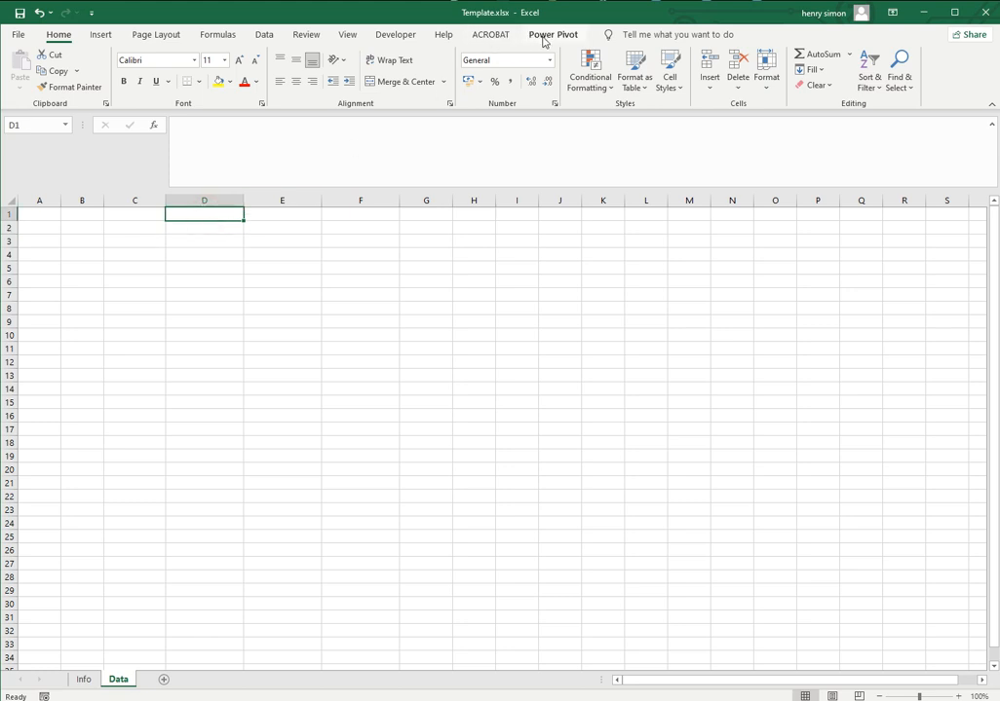
# Check in the Excel options whether the Microsoft Power Pivot for Excel COM add-in is enabled, and close the list without changes
pyautogui.press('ctrl')
pyautogui.press('ctrl')
pyautogui.click(18, 37)
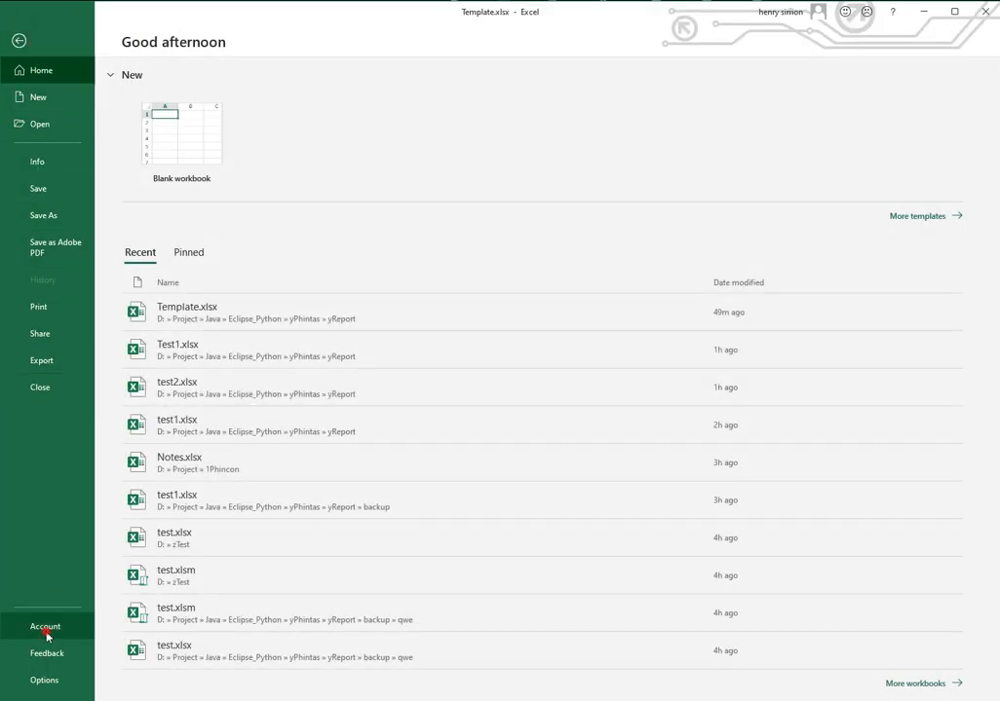
pyautogui.click(45, 628)
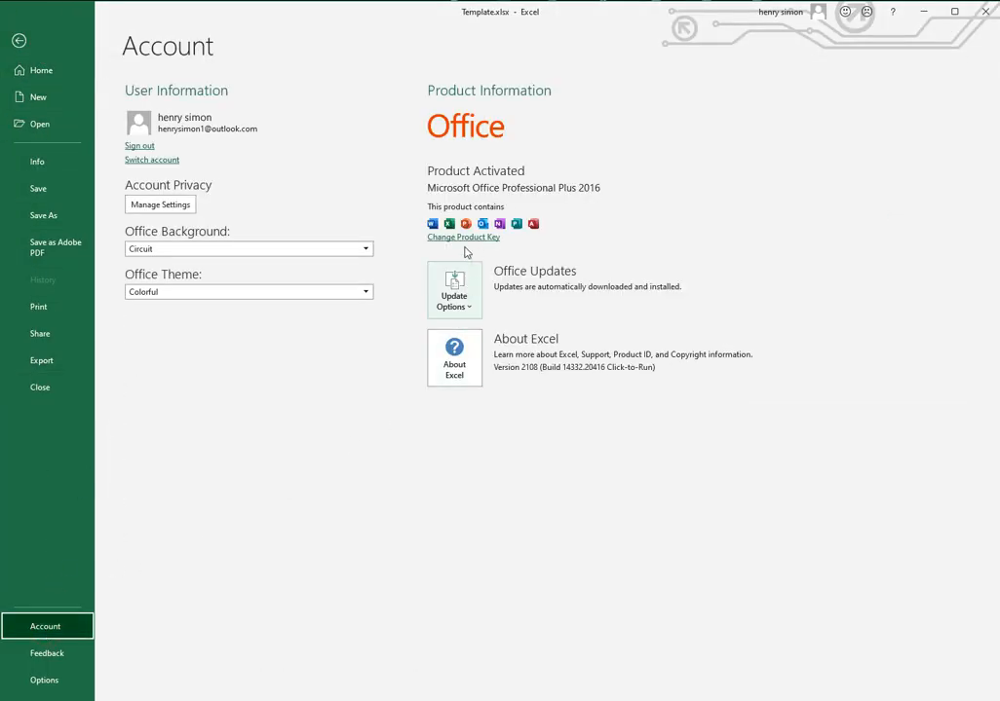
pyautogui.click(39, 682)
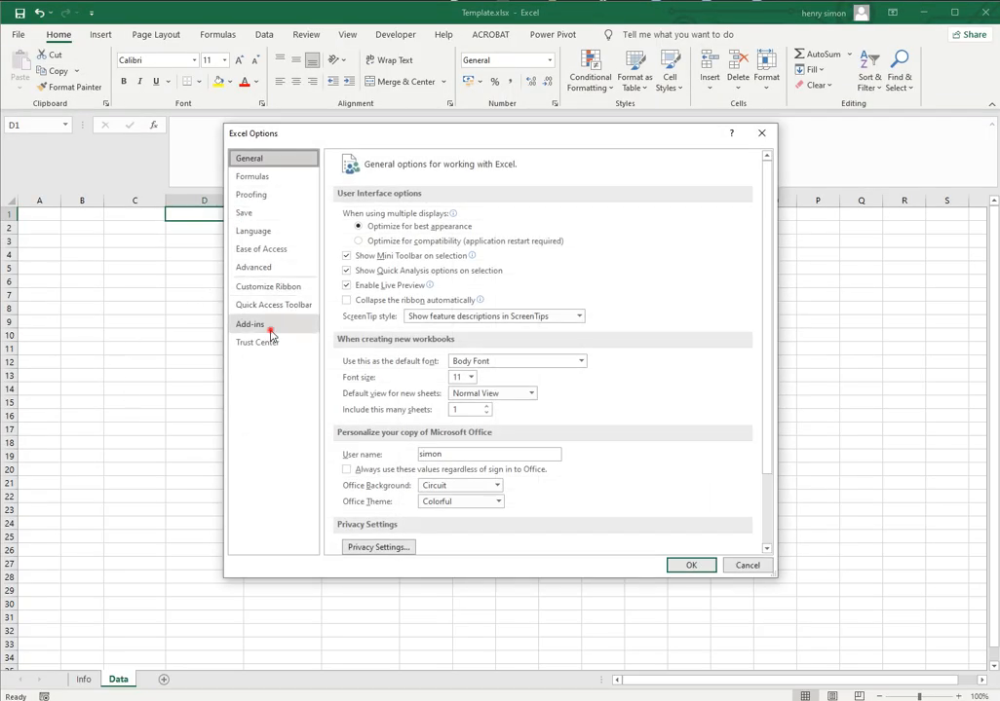
pyautogui.click(265, 325)
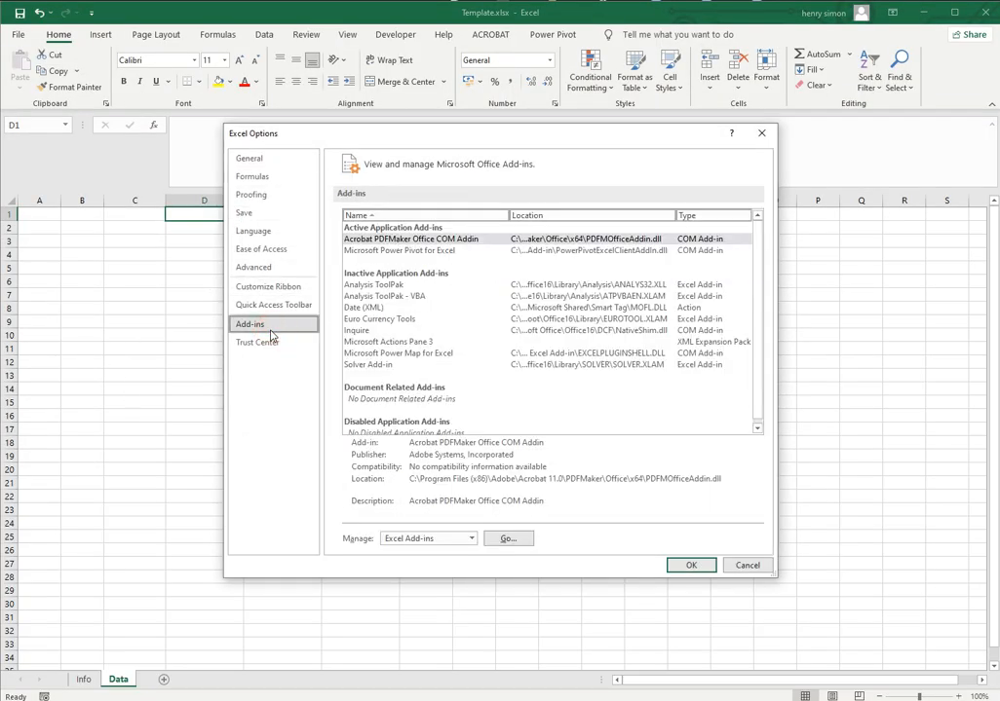
pyautogui.click(471, 538)
pyautogui.click(448, 565)
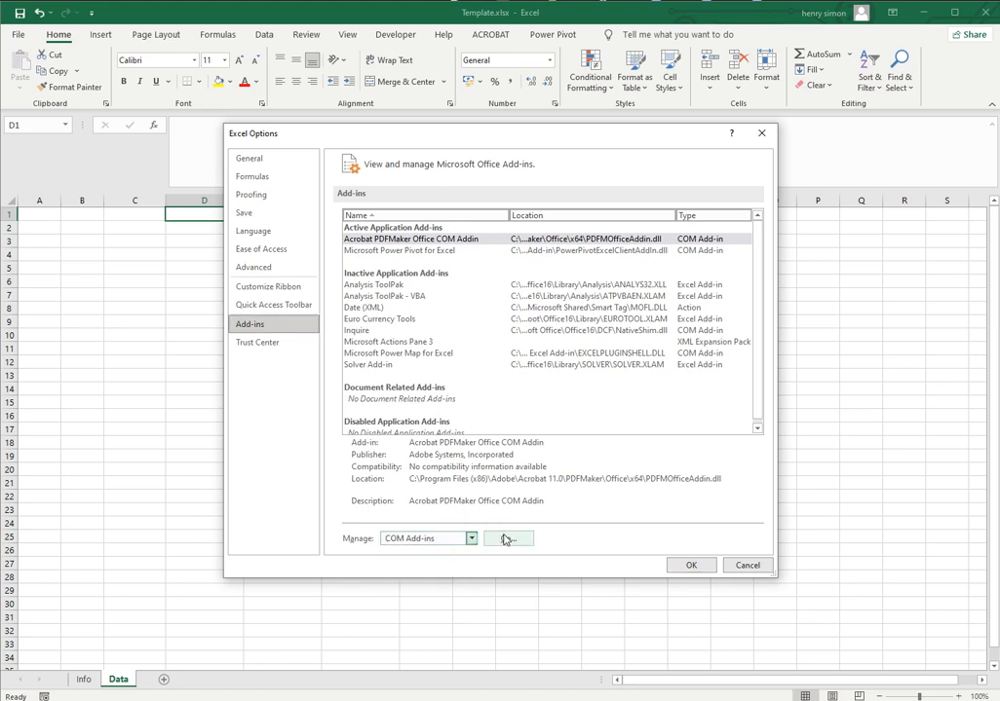
pyautogui.click(507, 539)
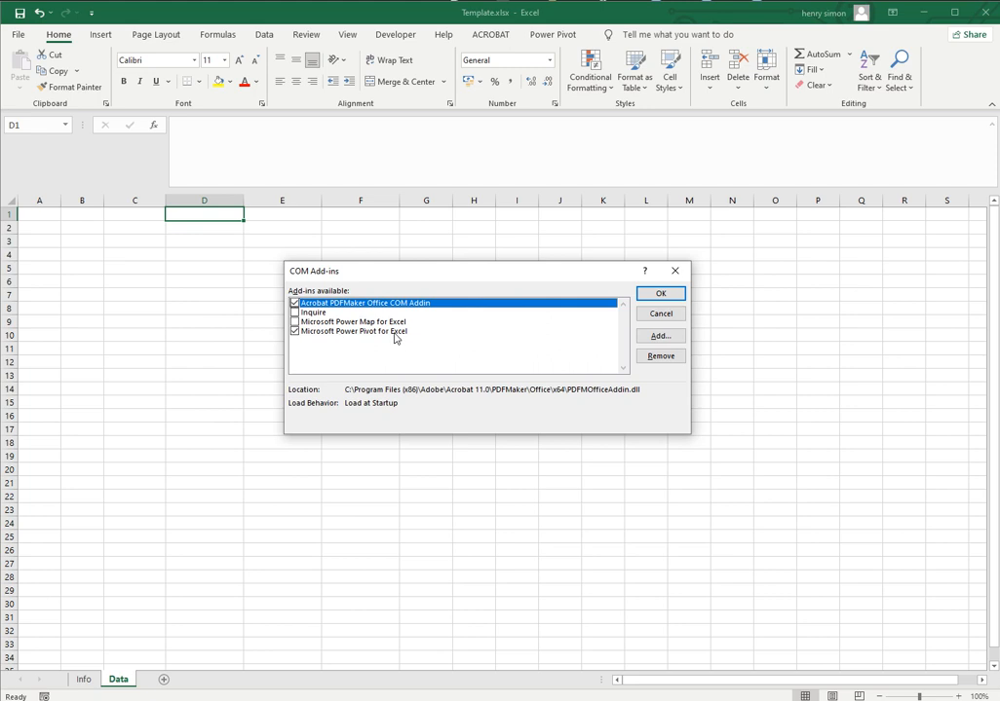
pyautogui.click(658, 313)
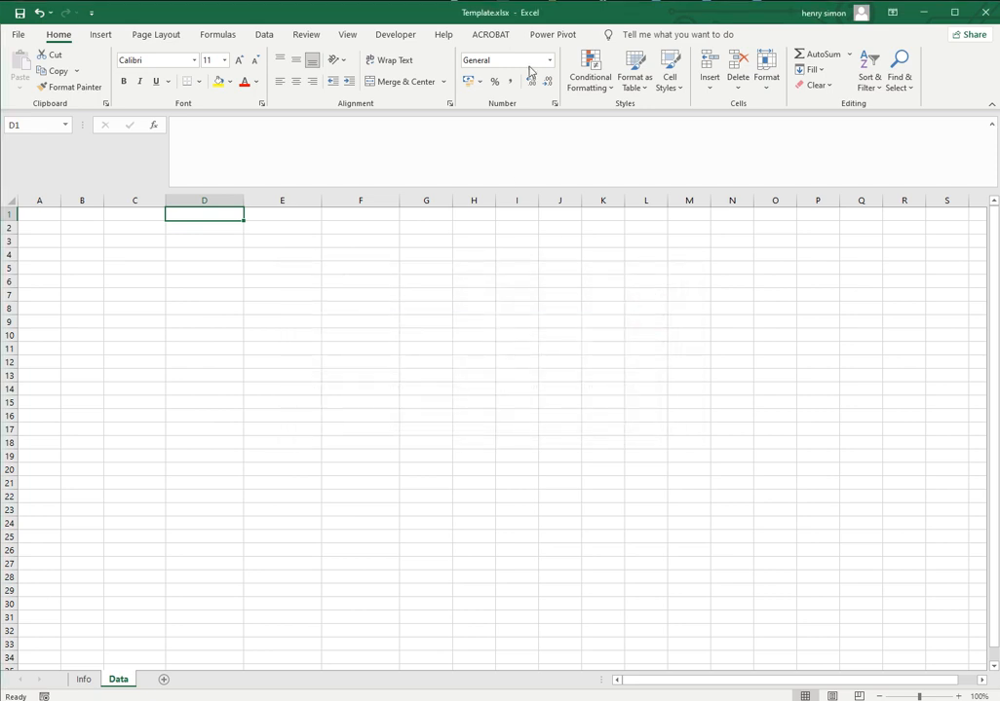
# Open the Power Pivot data model window and start a table import from SQL Server
pyautogui.click(553, 34)
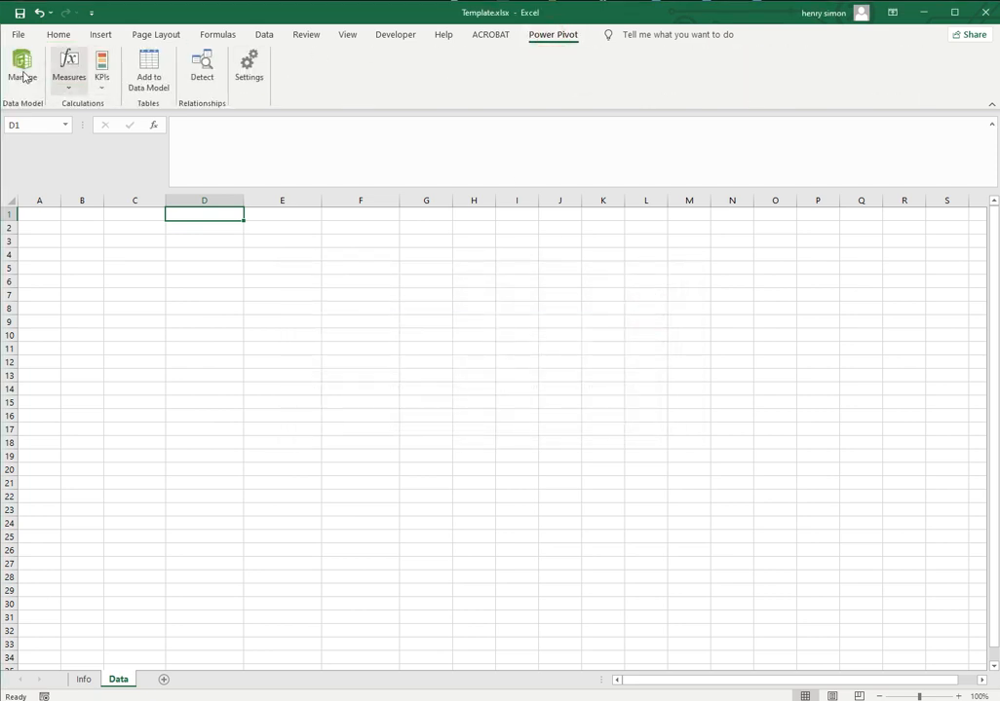
pyautogui.click(23, 68)
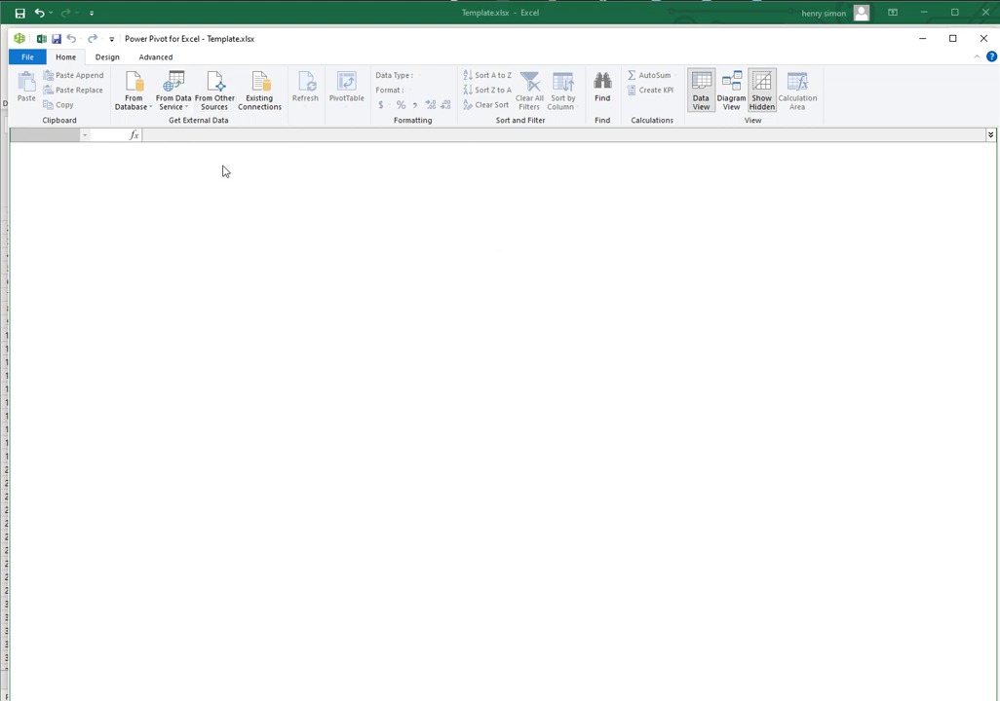
pyautogui.click(136, 103)
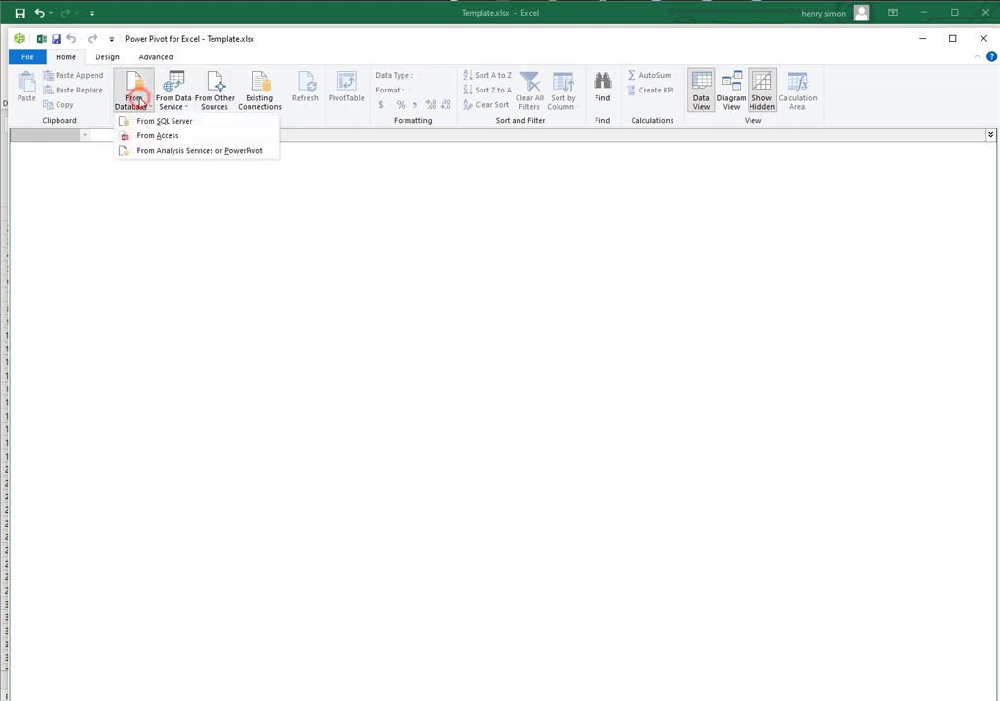
pyautogui.click(156, 121)
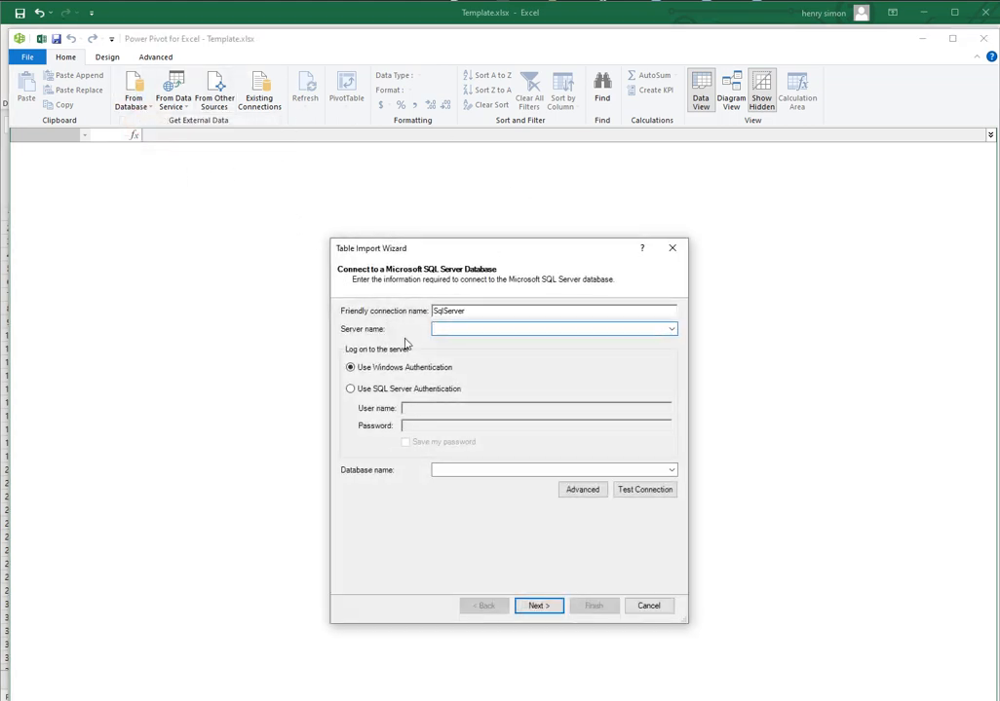
# Connect the import to server localhost and database phincon_phintas, and proceed to the selection of tables and views
pyautogui.click(475, 329)
pyautogui.click(670, 329)
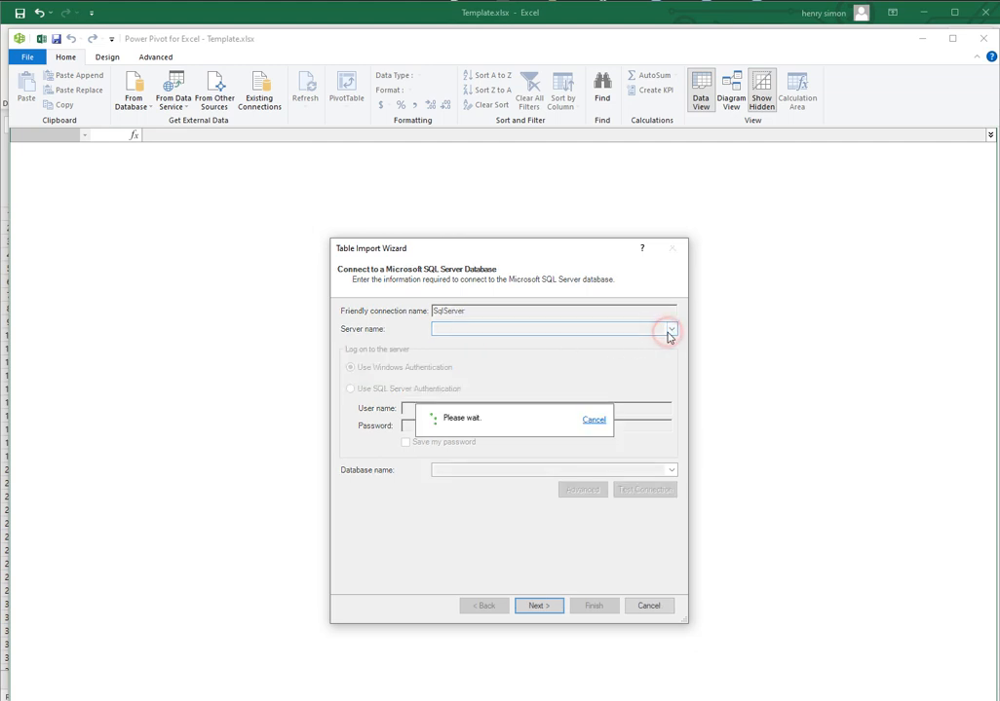
pyautogui.click(593, 419)
pyautogui.click(477, 331)
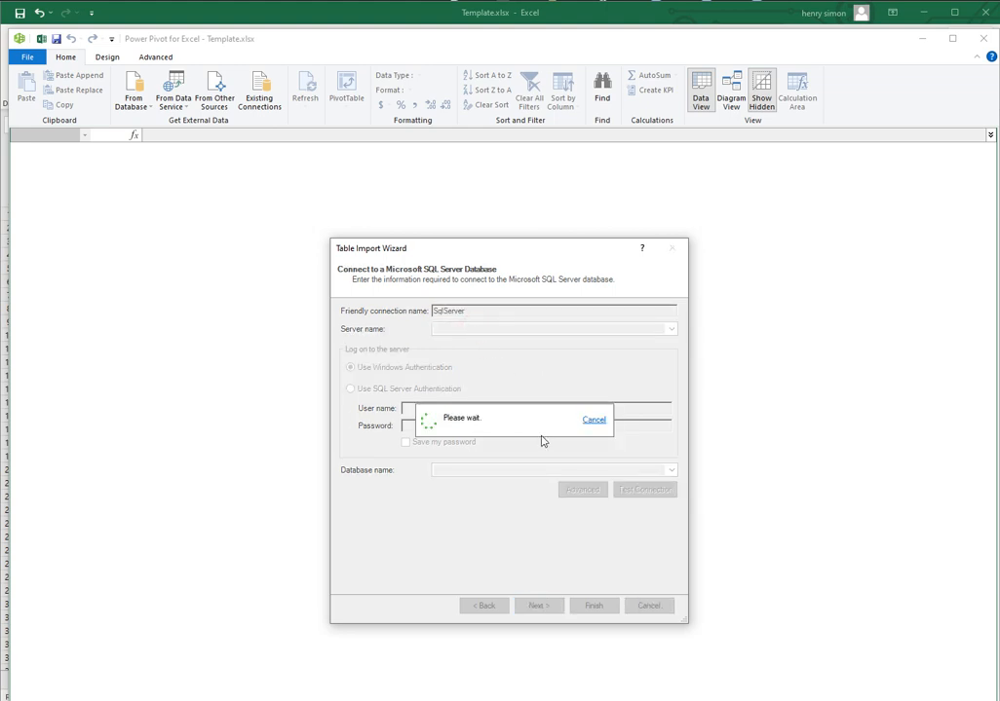
pyautogui.click(594, 419)
pyautogui.click(454, 332)
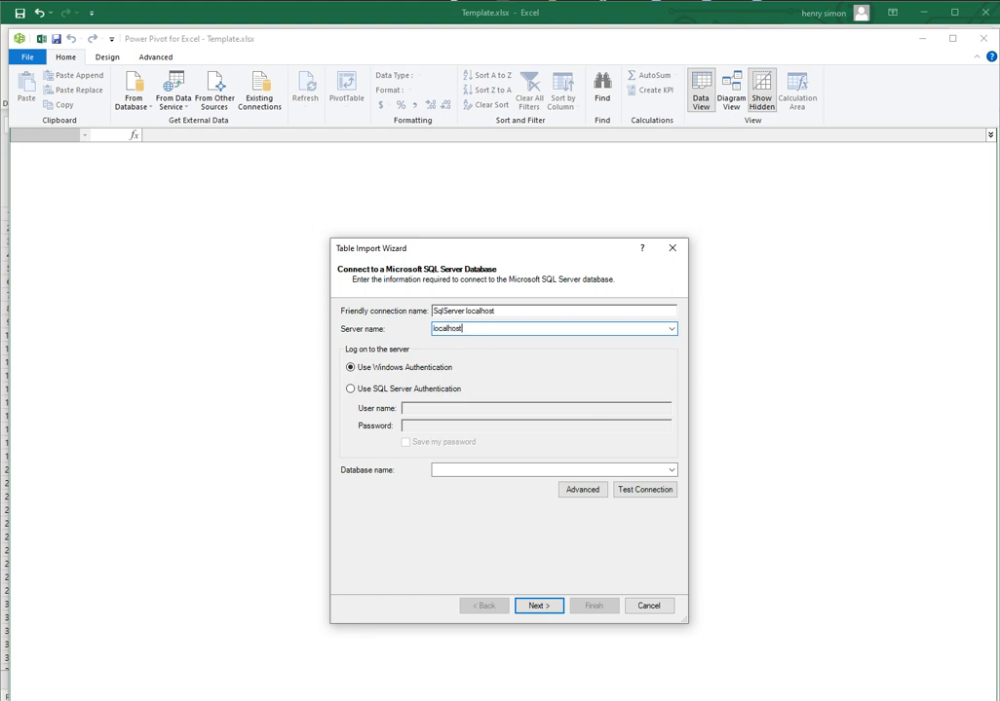
pyautogui.click(671, 470)
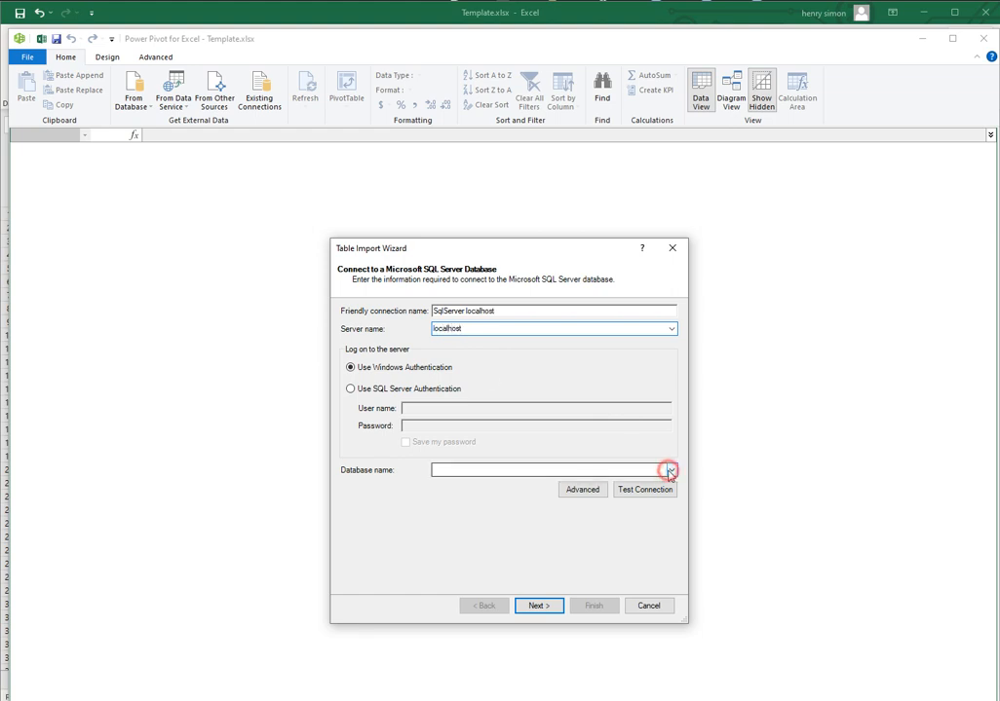
pyautogui.click(480, 552)
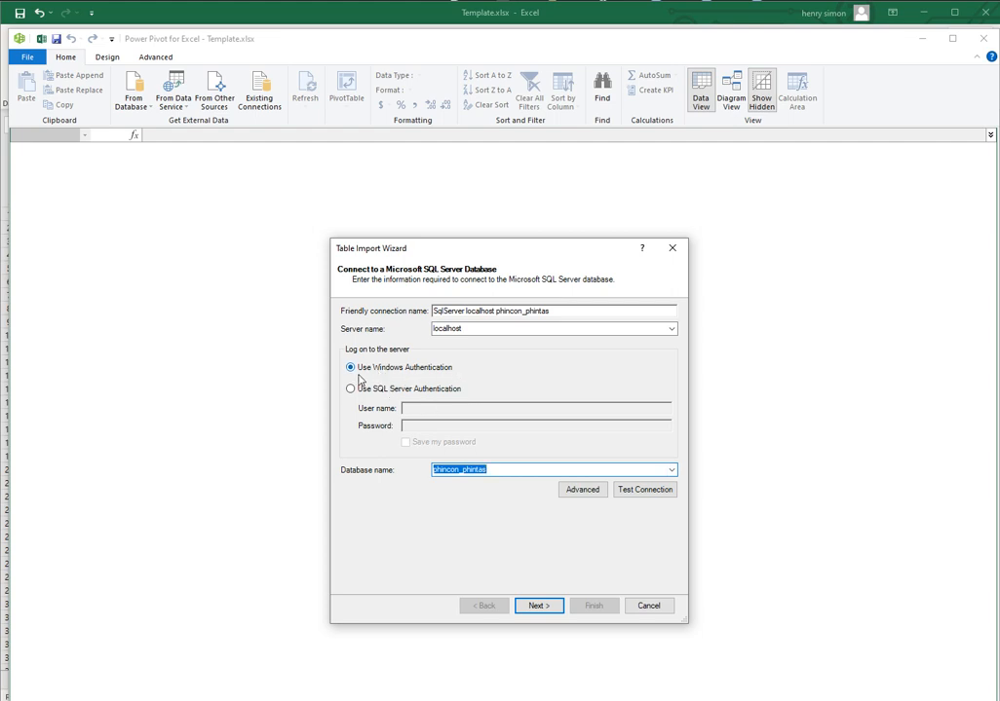
pyautogui.click(531, 605)
pyautogui.click(535, 605)
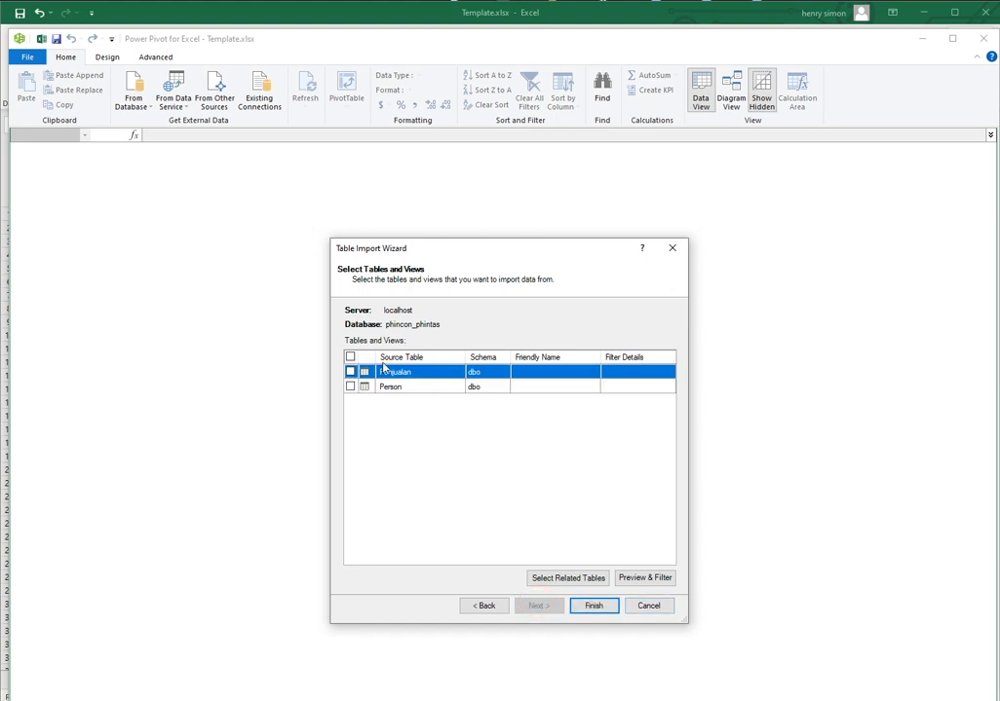
# Import the Penjualan and Person tables into the data model and close the import wizard
pyautogui.click(352, 373)
pyautogui.click(351, 386)
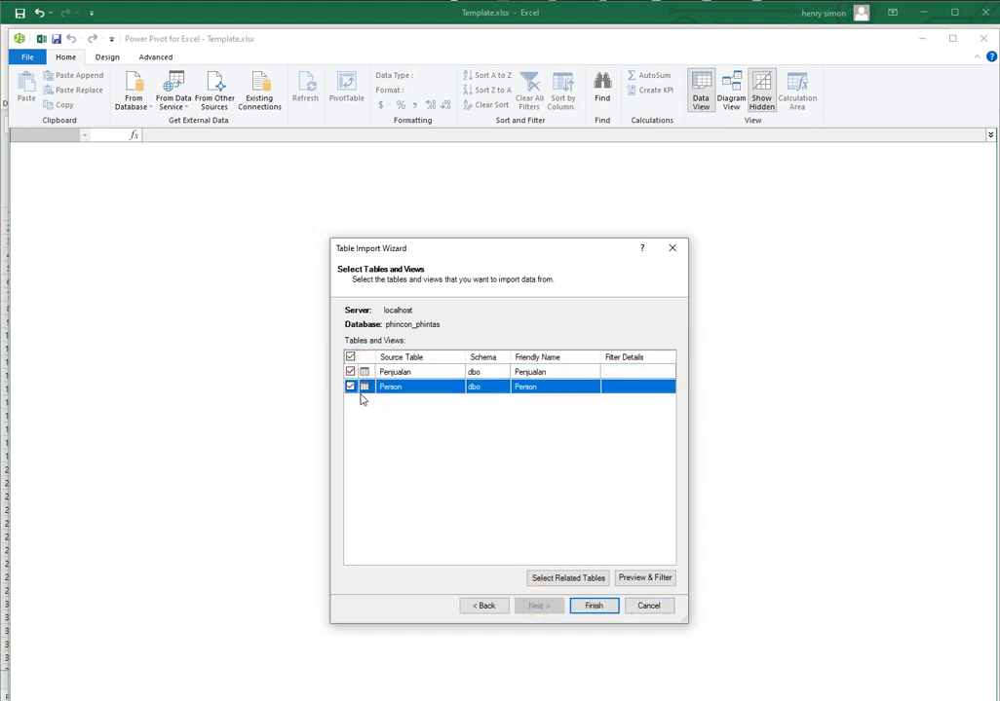
pyautogui.click(598, 608)
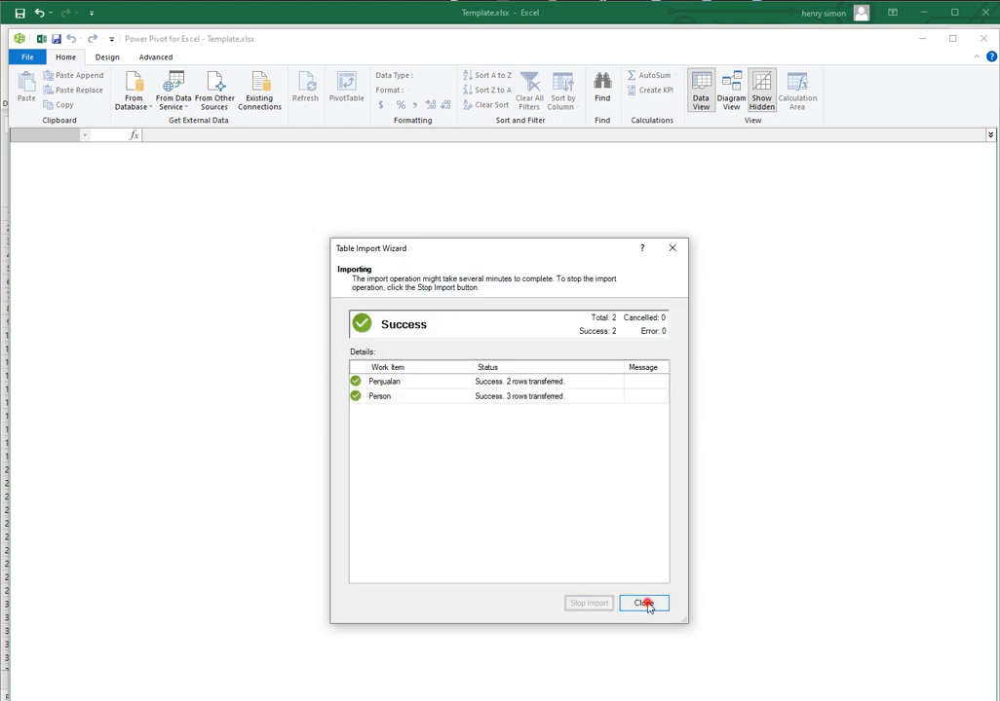
pyautogui.click(644, 603)
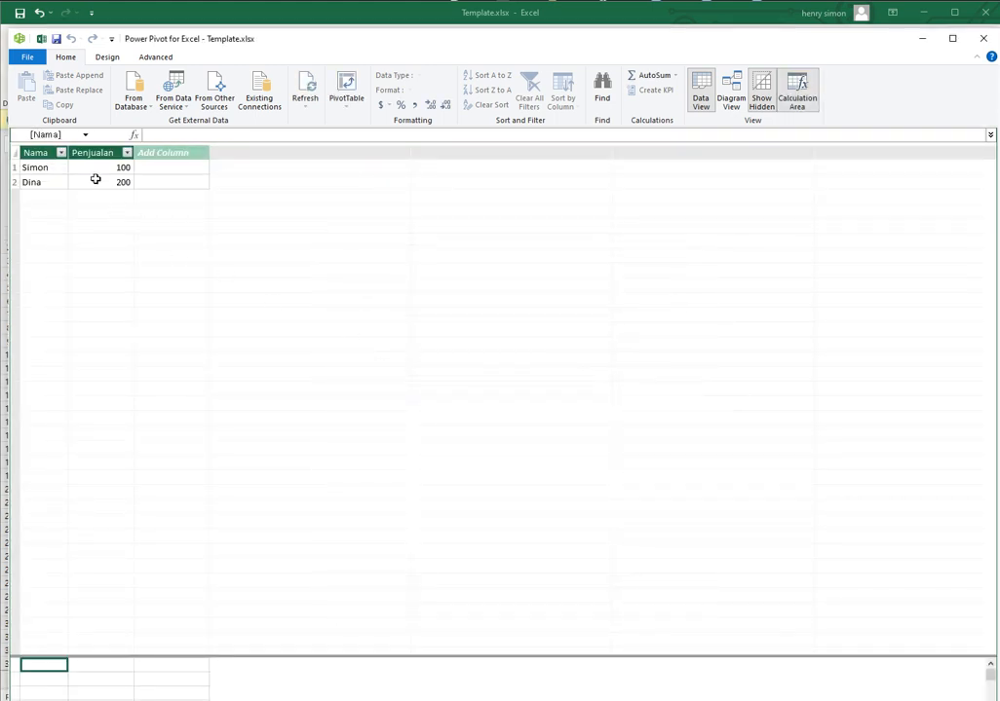
# Relate Penjualan's Nama field to Person's Nama field in the diagram, then restore the data view and minimize the Power Pivot window
pyautogui.click(737, 99)
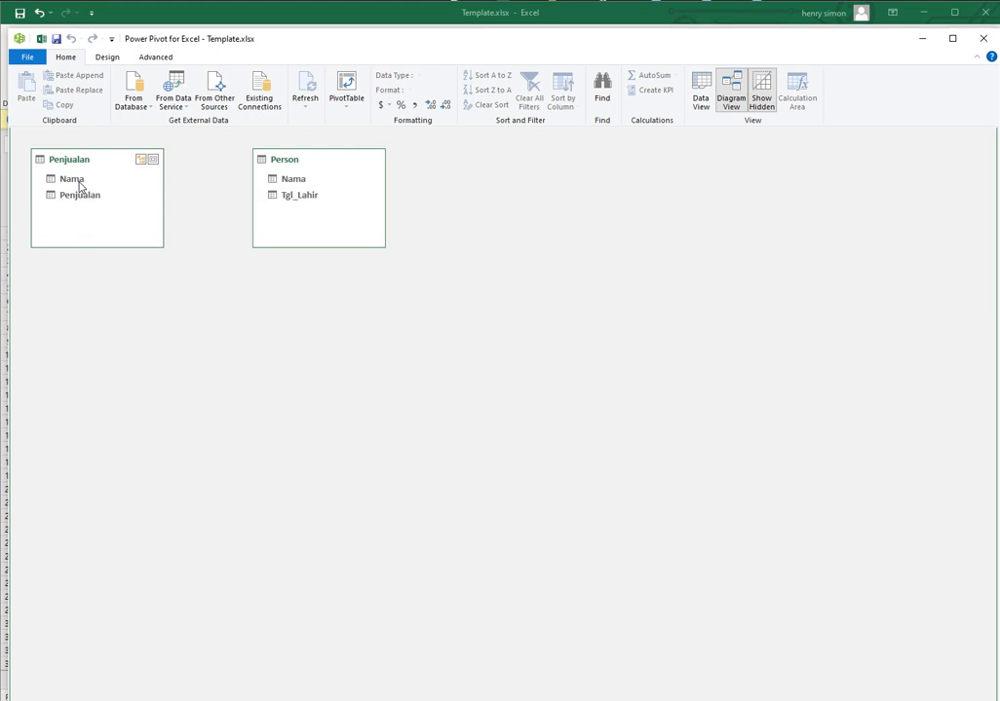
pyautogui.moveTo(79, 182); pyautogui.dragTo(283, 179)
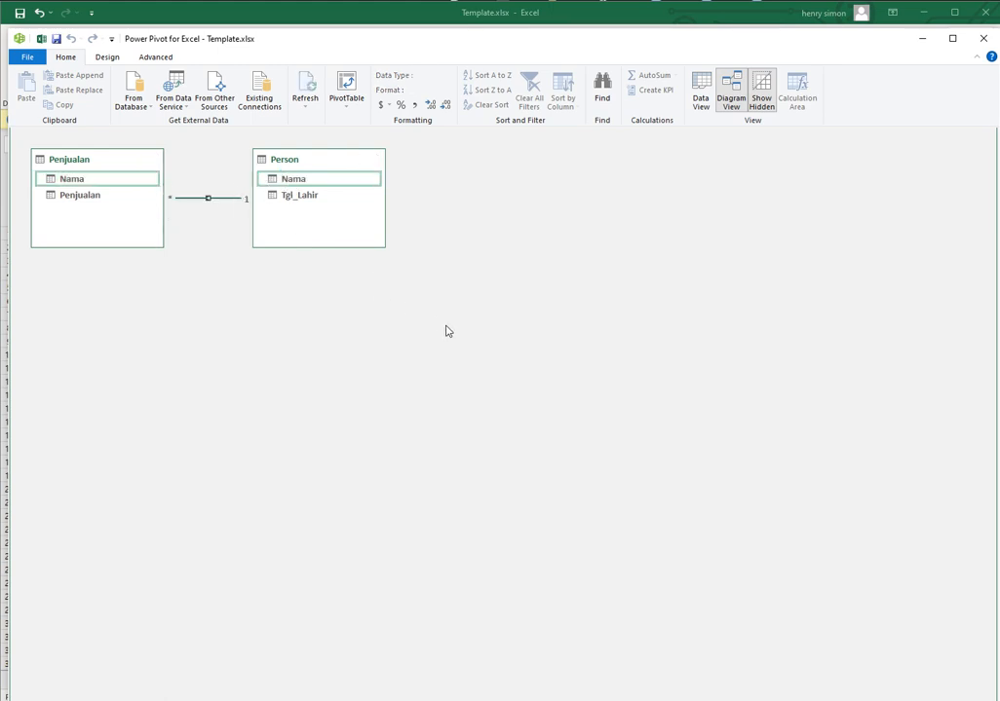
pyautogui.click(702, 95)
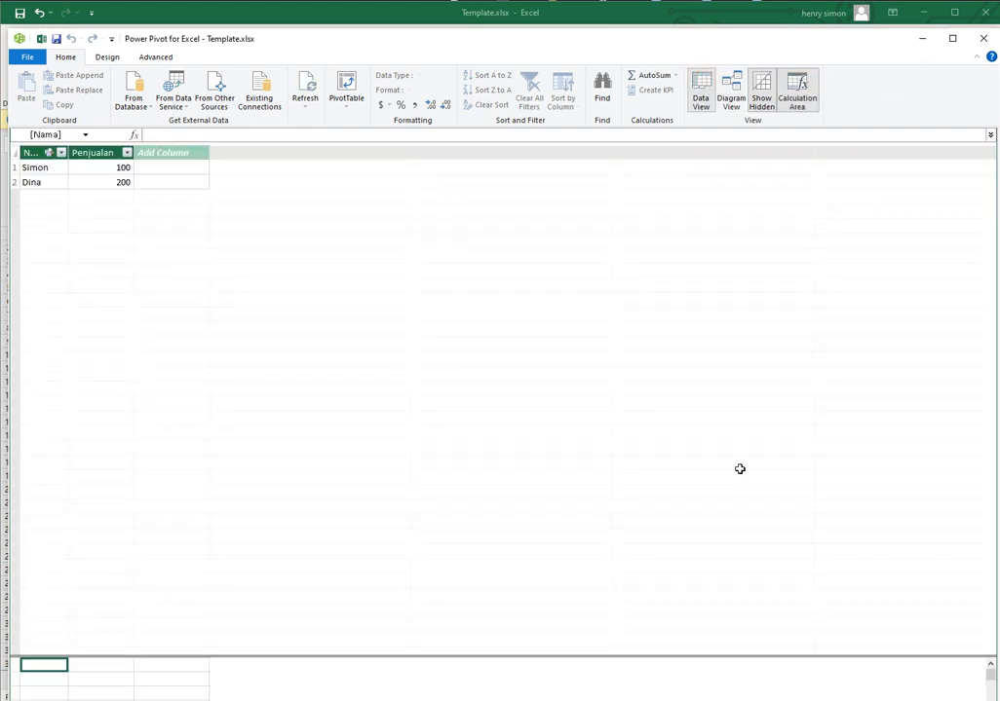
pyautogui.click(922, 39)
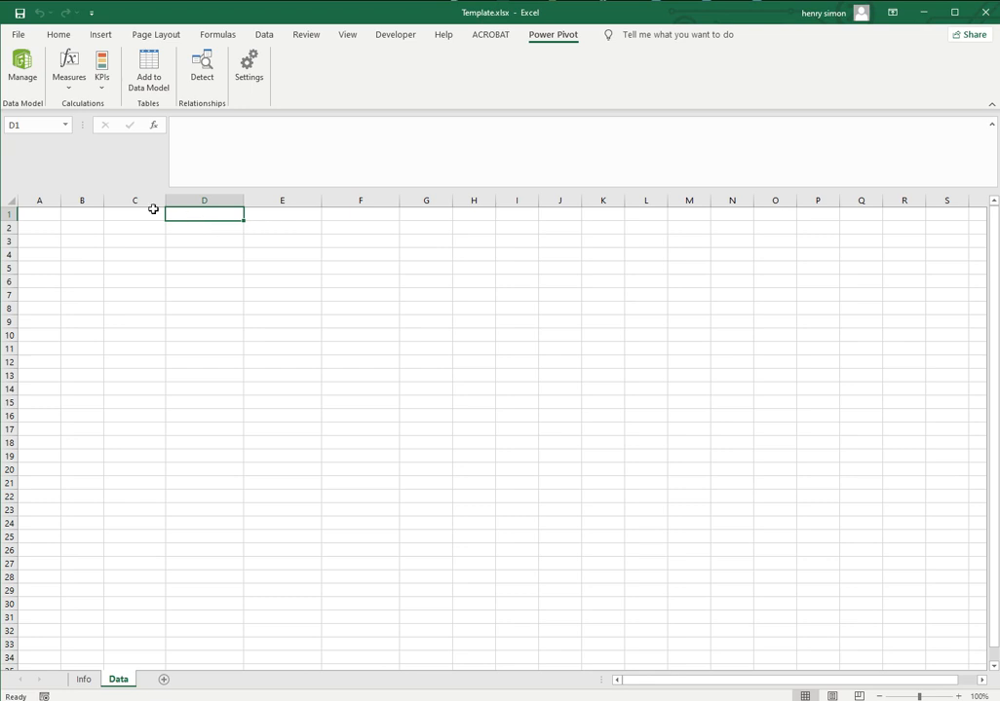
# Insert a PivotTable based on the workbook's Data Model at cell C2 of the Data sheet
pyautogui.click(143, 228)
pyautogui.click(100, 34)
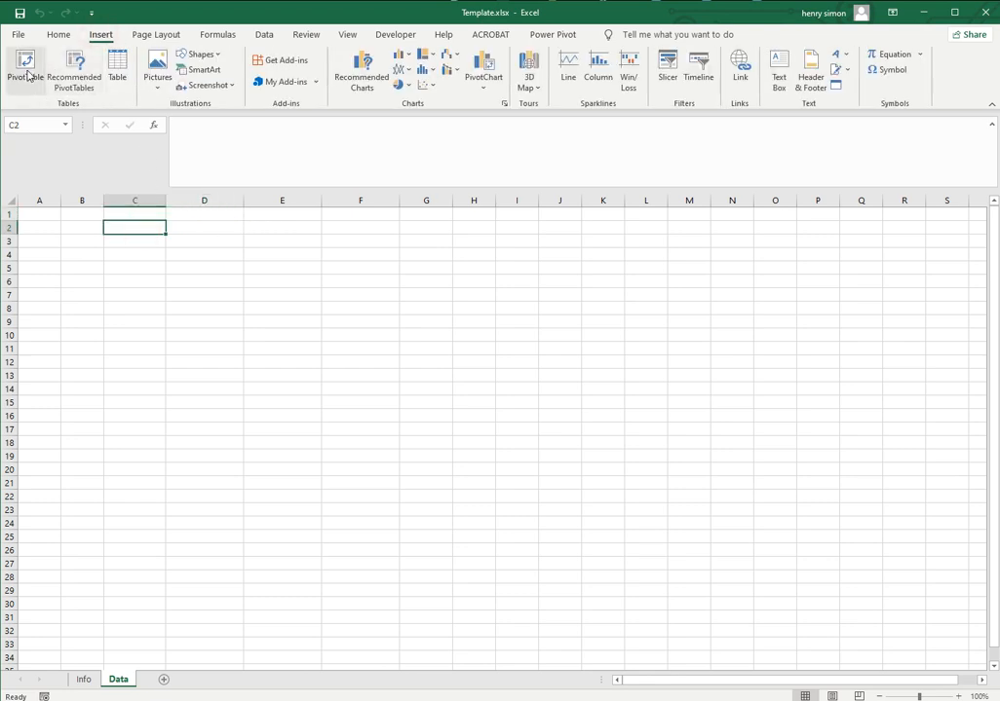
pyautogui.click(27, 73)
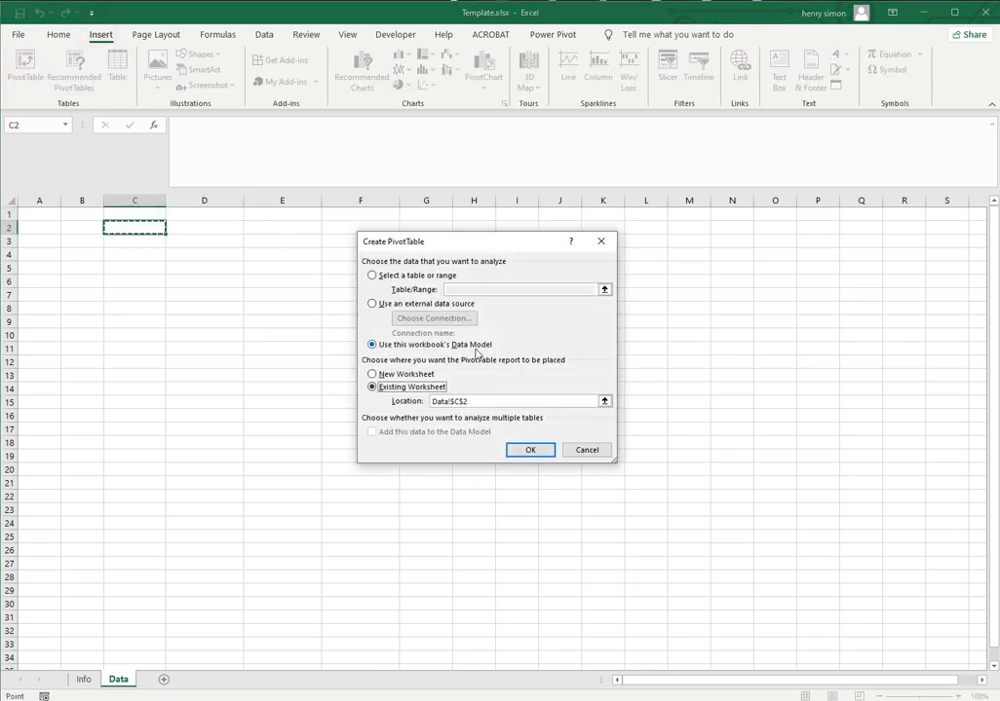
pyautogui.click(529, 452)
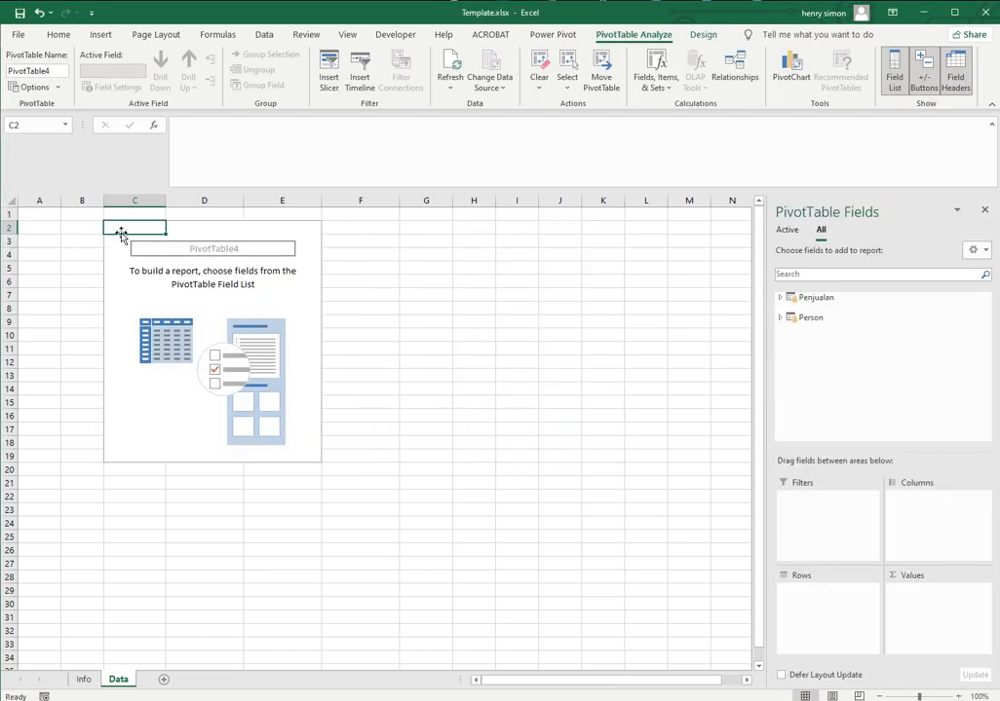
# Add the Penjualan field as the summed value and Person's Nama field as the rows of the PivotTable
pyautogui.click(779, 297)
pyautogui.click(803, 323)
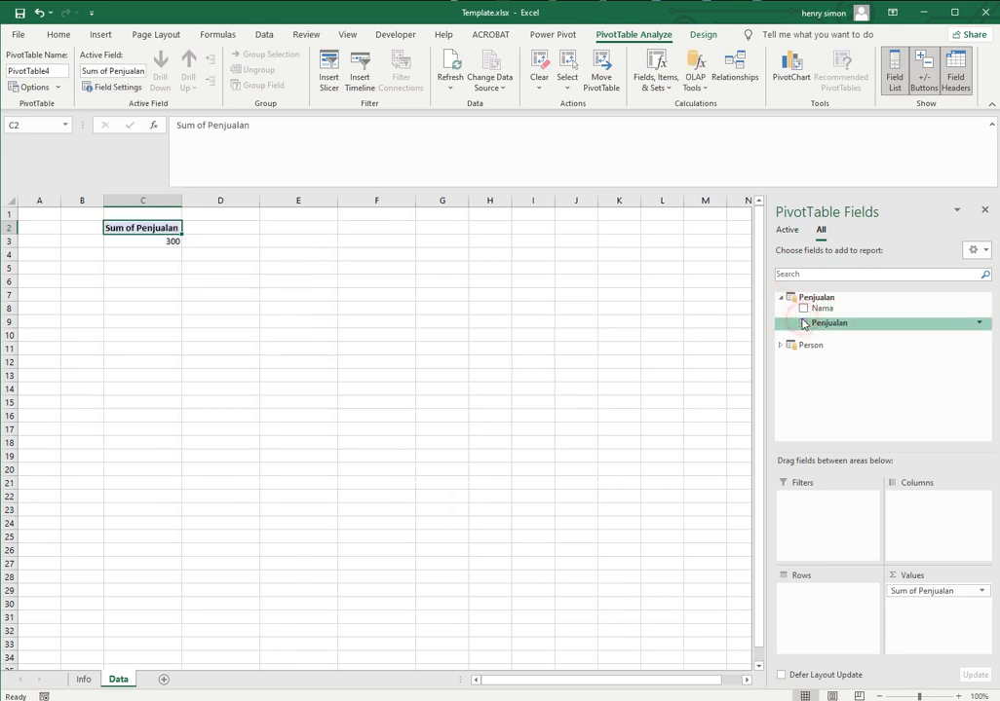
pyautogui.click(781, 345)
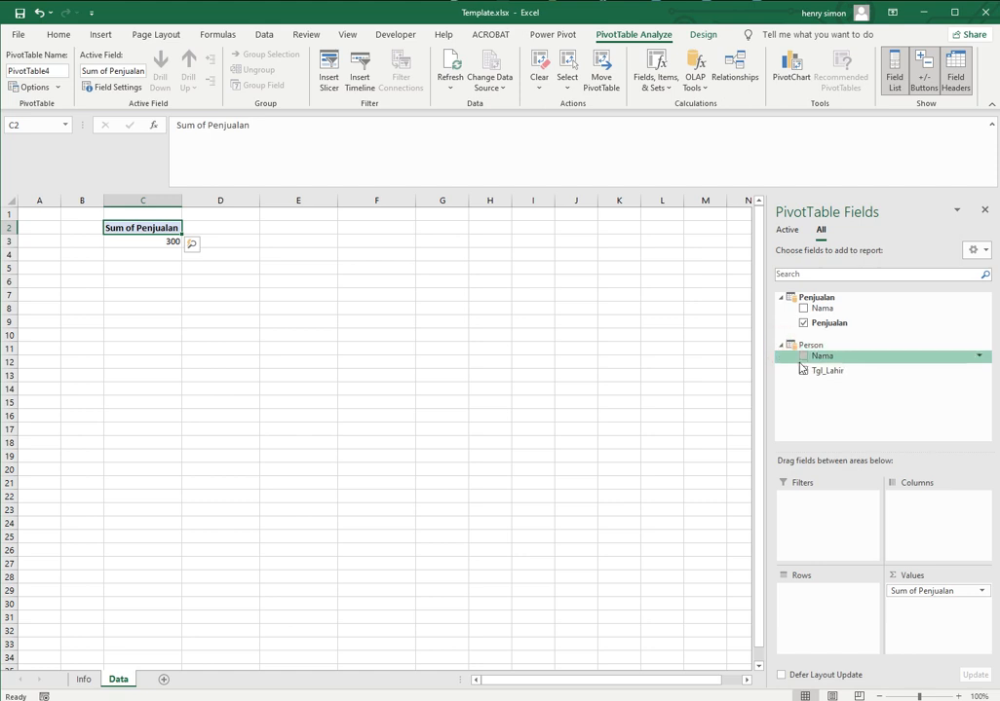
pyautogui.click(803, 356)
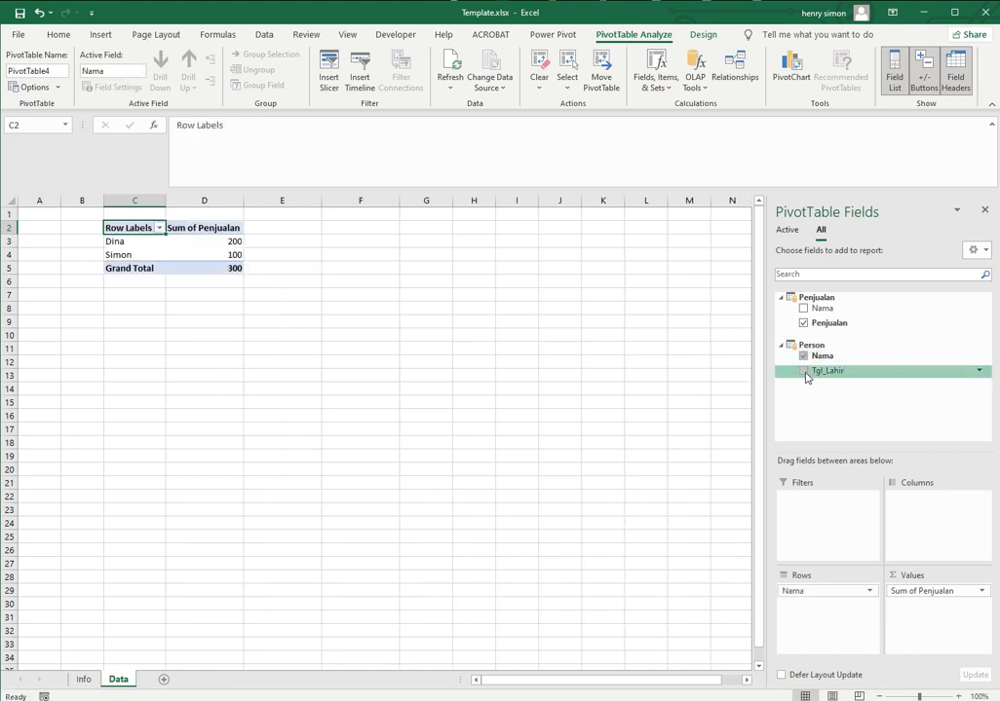
# Add Person's Tgl_Lahir field to the PivotTable and remove its Year, Quarter and Month groupings
pyautogui.click(804, 372)
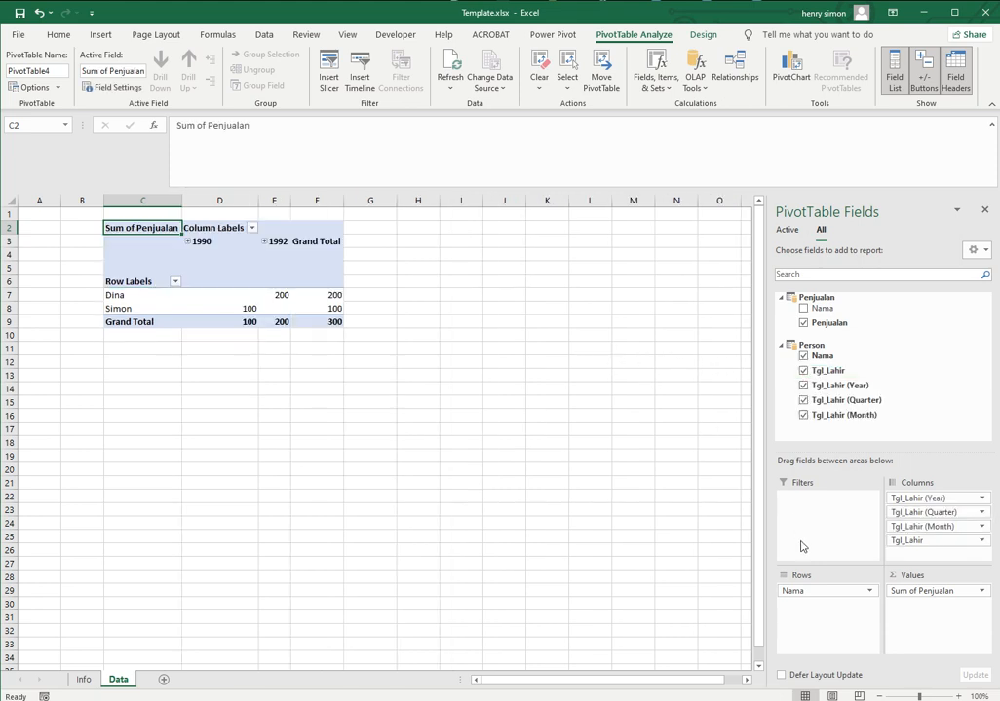
pyautogui.click(918, 498)
pyautogui.click(828, 511)
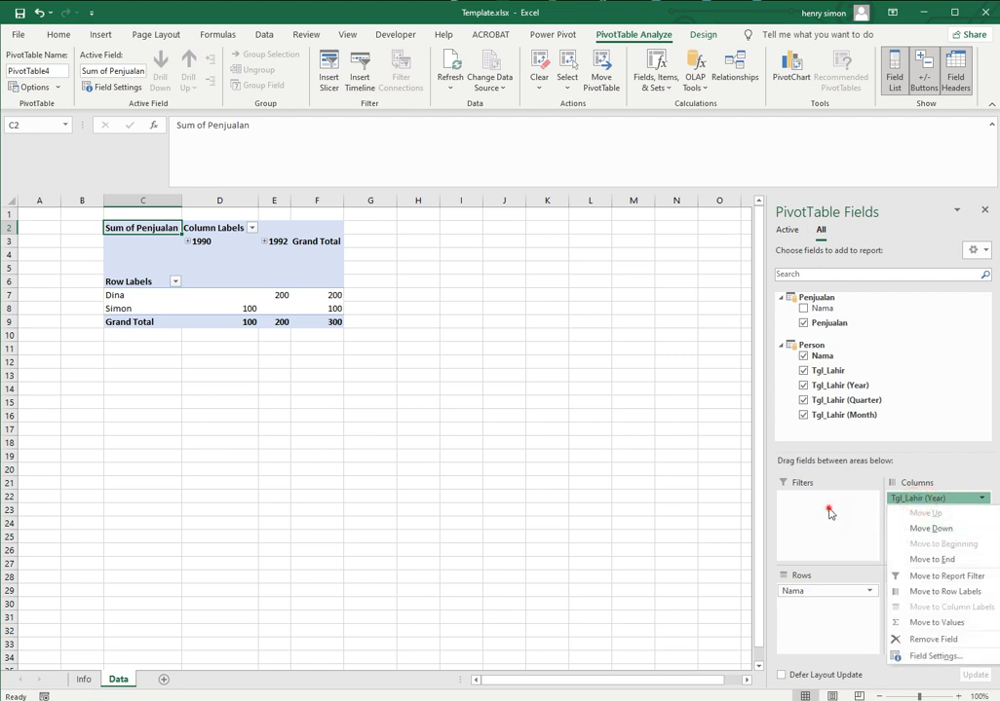
pyautogui.click(803, 385)
pyautogui.click(802, 400)
pyautogui.click(803, 415)
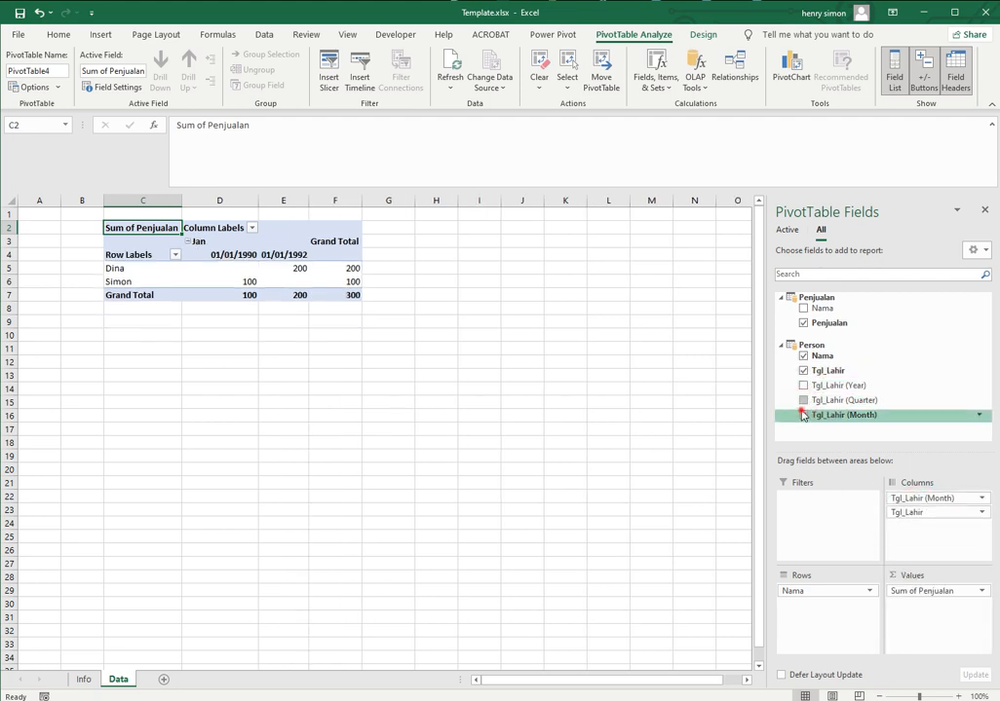
# Move Tgl_Lahir into the PivotTable rows beneath Nama and remove its Year, Quarter and Month groupings
pyautogui.moveTo(818, 381); pyautogui.dragTo(830, 633)
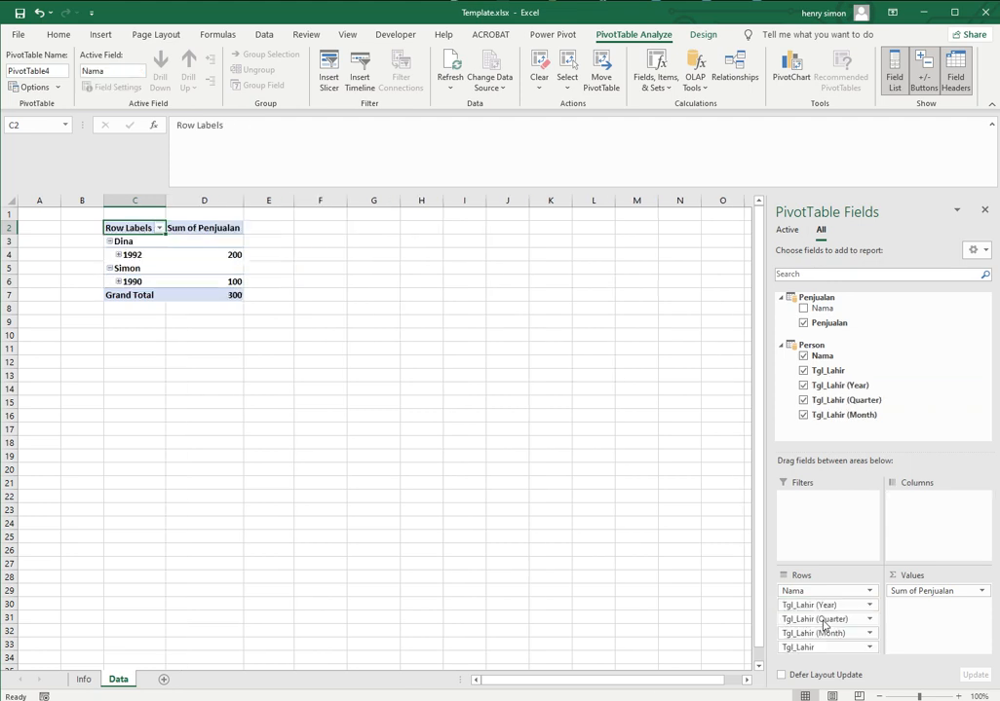
pyautogui.click(802, 385)
pyautogui.click(802, 399)
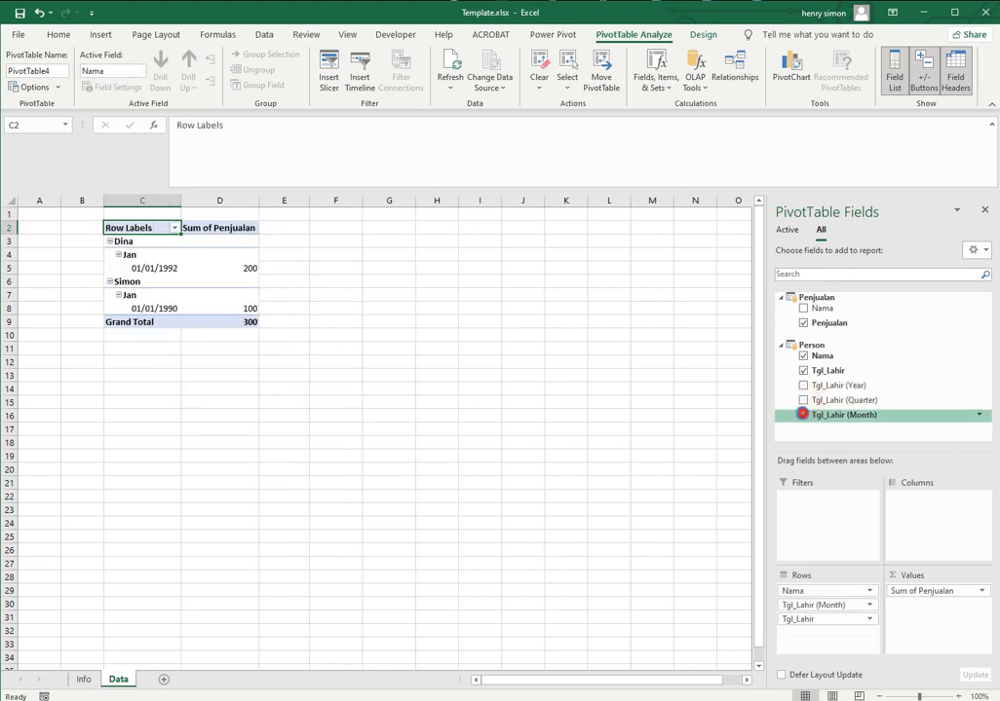
pyautogui.click(803, 415)
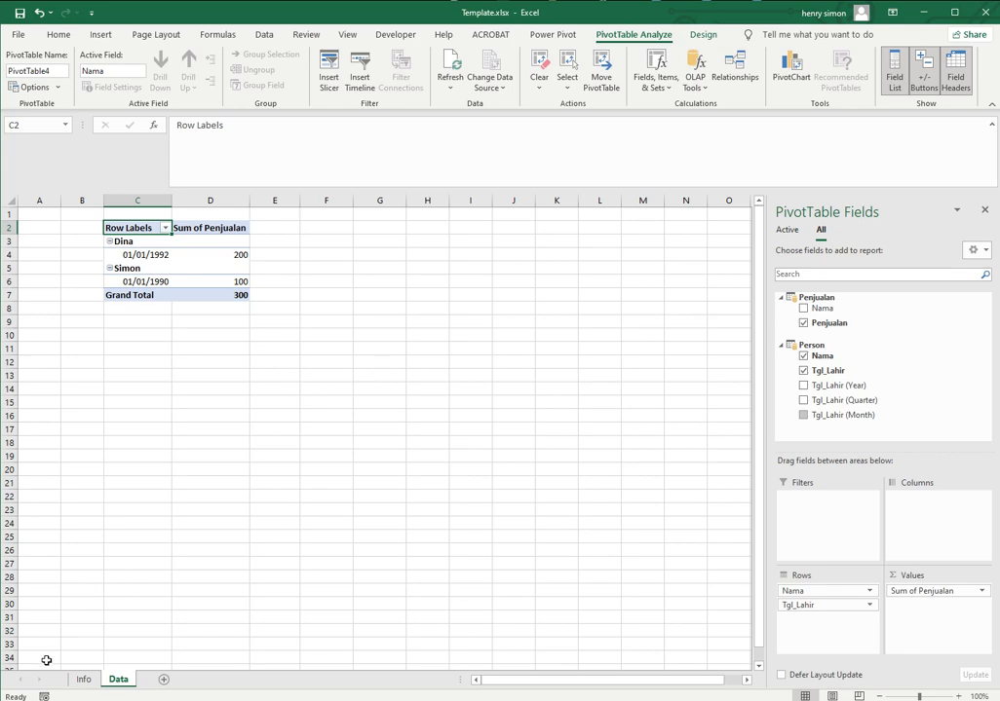
# Copy the Umur formula =YEAR(TODAY())-YEAR(Person[Tgl_Lahir]) from cell F14 of the Info sheet without its leading apostrophe
pyautogui.click(83, 679)
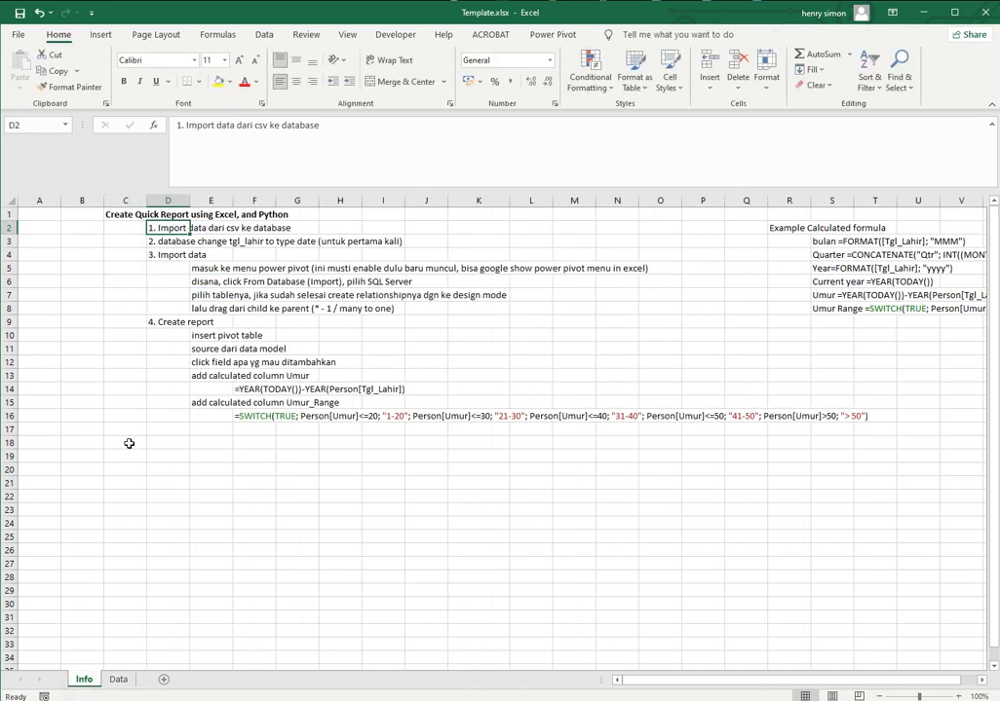
pyautogui.click(217, 376)
pyautogui.click(252, 389)
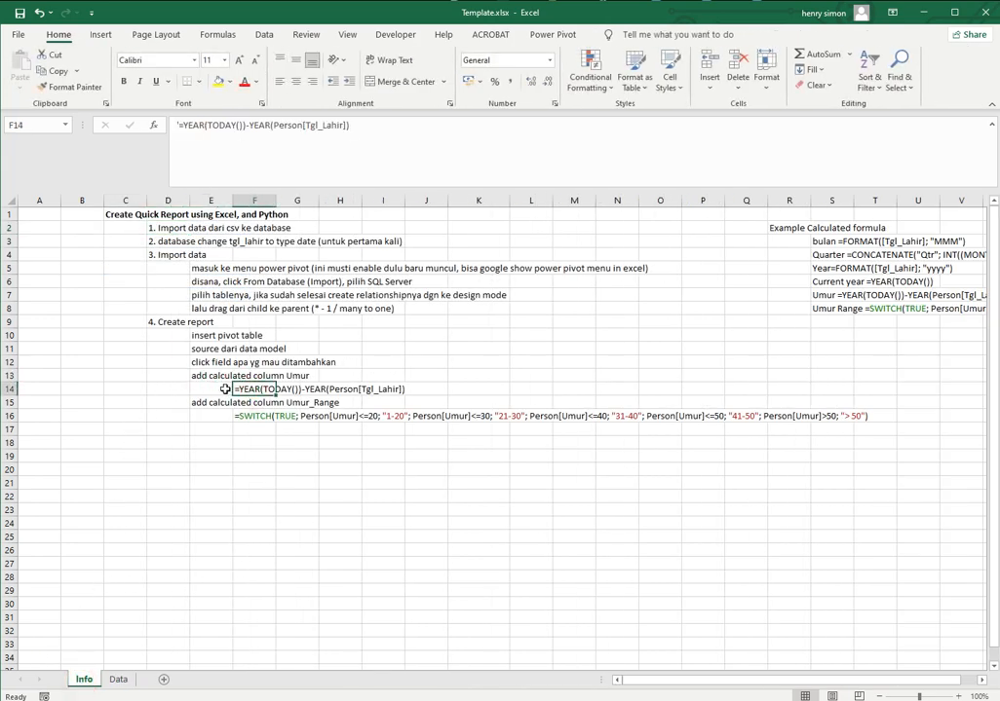
pyautogui.click(231, 378)
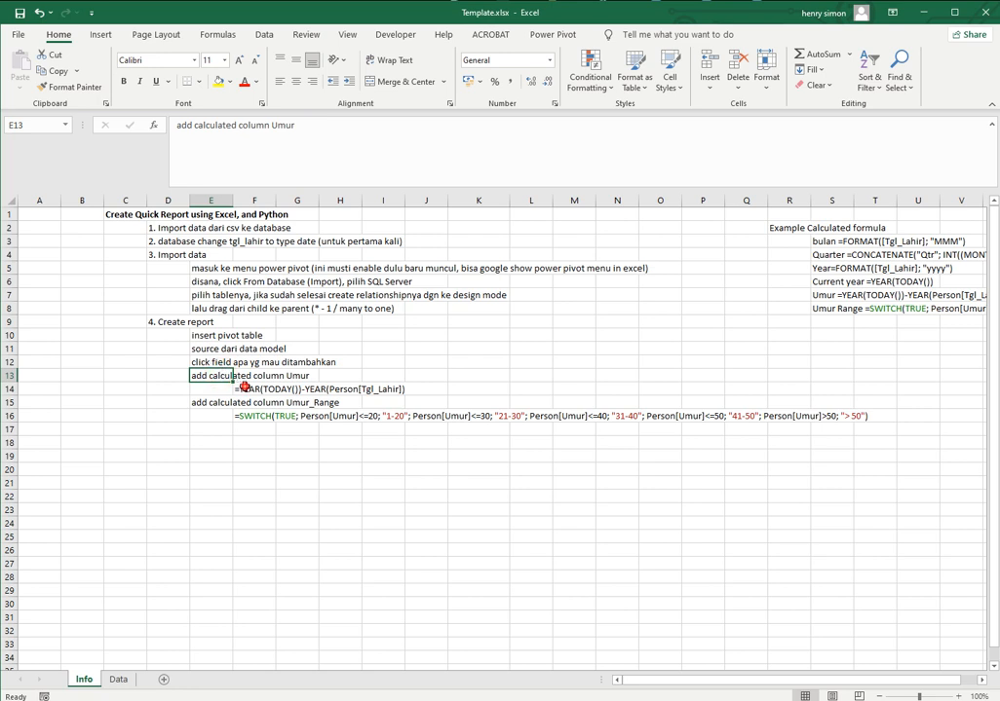
pyautogui.click(245, 388)
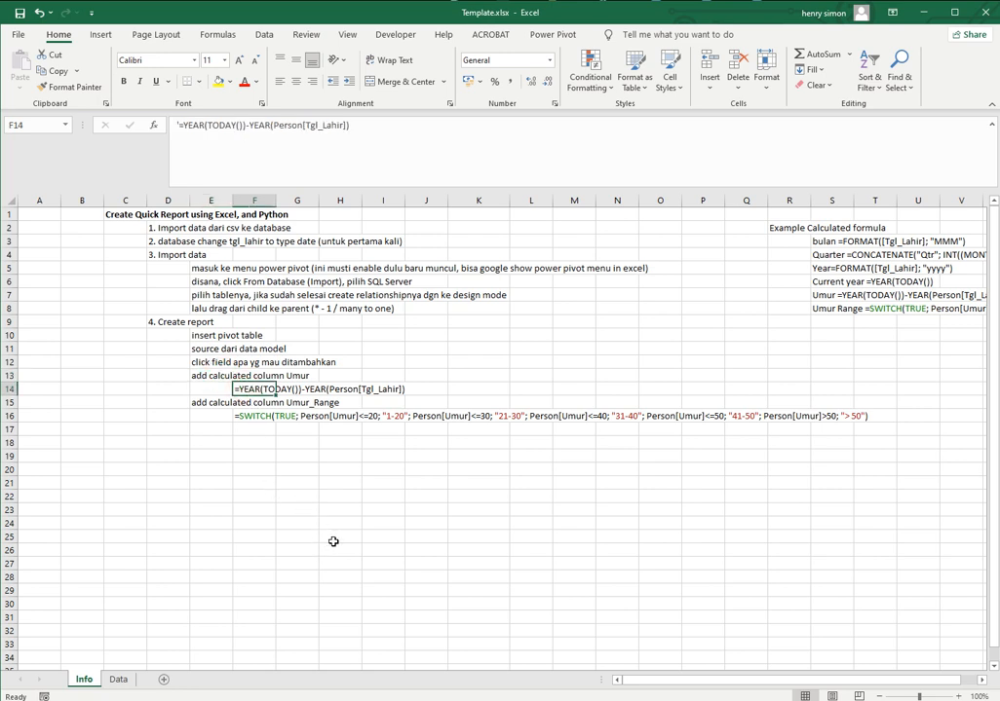
pyautogui.press('F2')
pyautogui.hotkey('shift', 'Right')
pyautogui.hotkey('shift', 'Right')
pyautogui.hotkey('shift', 'Right')
pyautogui.hotkey('shift', 'Right')
pyautogui.hotkey('shift', 'Right')
pyautogui.hotkey('shift', 'Right')
pyautogui.hotkey('shift', 'Right')
pyautogui.hotkey('shift', 'Right')
pyautogui.hotkey('shift', 'Right')
pyautogui.hotkey('shift', 'Right')
pyautogui.hotkey('shift', 'Right')
pyautogui.hotkey('shift', 'Right')
pyautogui.hotkey('shift', 'Right')
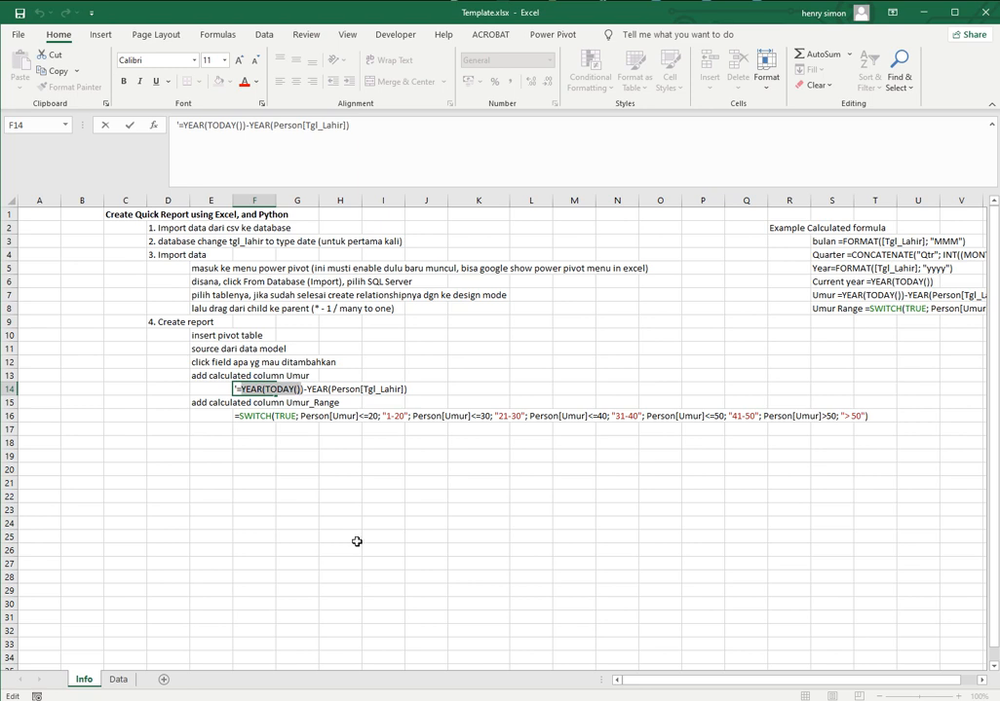
pyautogui.hotkey('shift', 'Right')
pyautogui.hotkey('shift', 'Right')
pyautogui.hotkey('shift', 'Right')
pyautogui.hotkey('shift', 'Right')
pyautogui.hotkey('shift', 'Right')
pyautogui.hotkey('shift', 'Right')
pyautogui.hotkey('shift', 'Right')
pyautogui.hotkey('shift', 'Right')
pyautogui.hotkey('shift', 'Right')
pyautogui.hotkey('shift', 'Right')
pyautogui.hotkey('shift', 'Right')
pyautogui.hotkey('shift', 'Right')
pyautogui.hotkey('shift', 'Right')
pyautogui.hotkey('shift', 'Right')
pyautogui.hotkey('shift', 'Right')
pyautogui.hotkey('shift', 'Right')
pyautogui.hotkey('shift', 'Right')
pyautogui.hotkey('shift', 'Right')
pyautogui.hotkey('shift', 'Right')
pyautogui.hotkey('shift', 'Right')
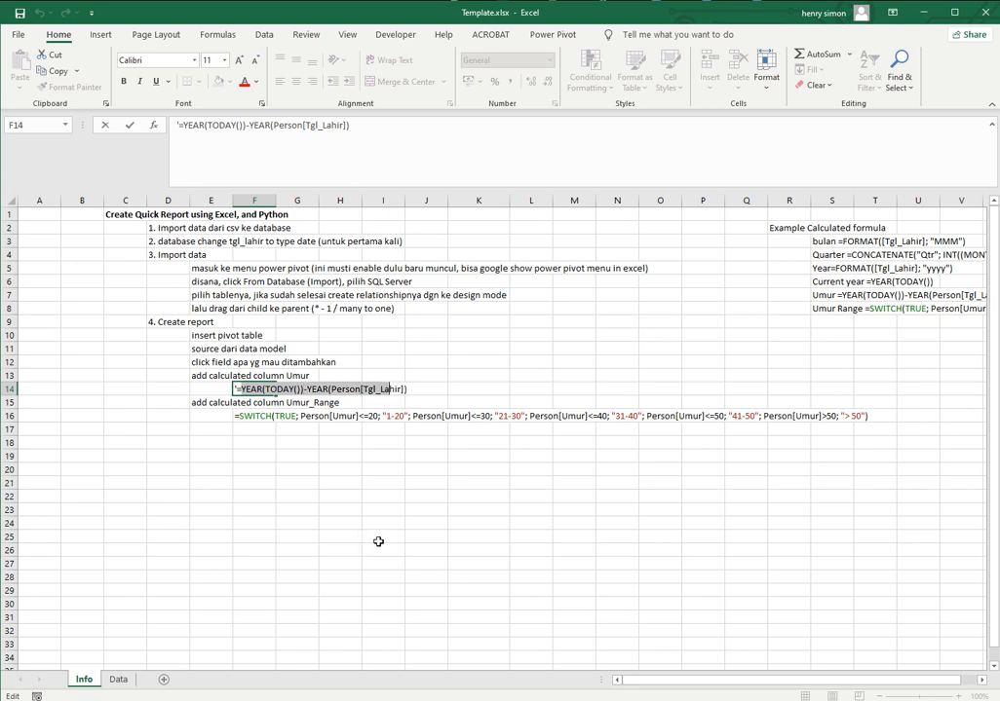
pyautogui.press('Home')
pyautogui.press('Escape')
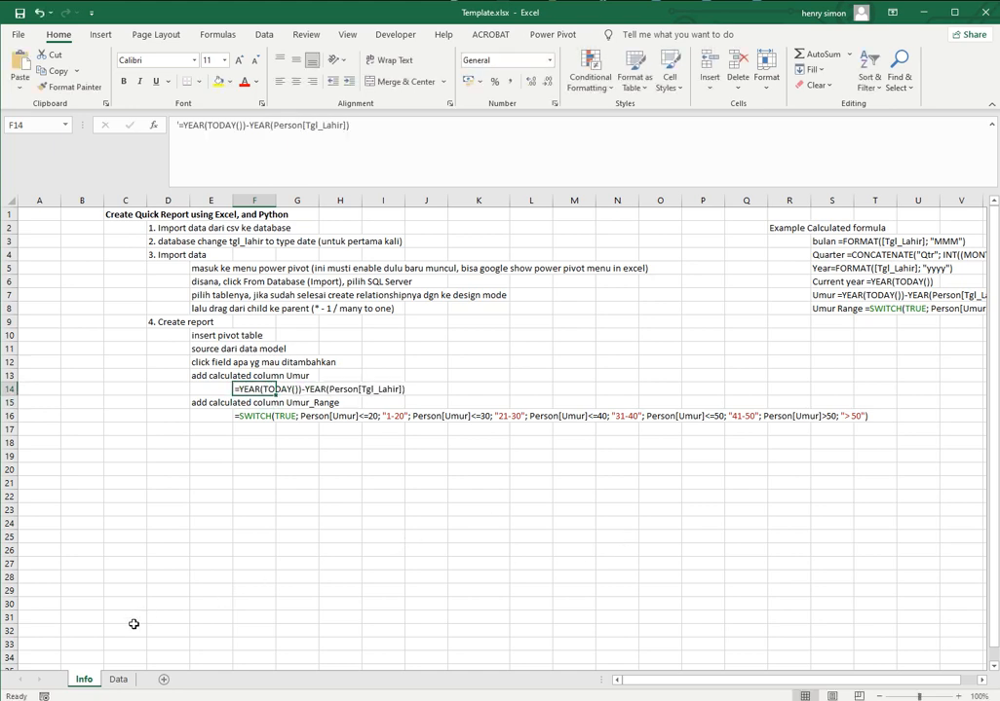
# Return to the Data sheet and open the workbook's data model in the Power Pivot window
pyautogui.click(122, 679)
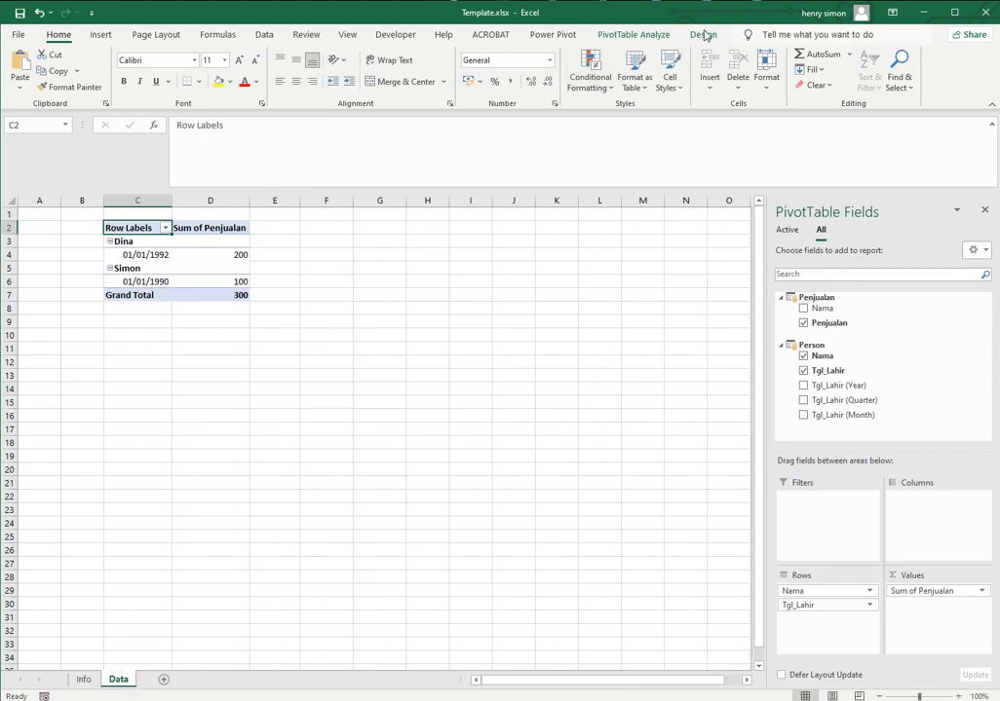
pyautogui.click(553, 35)
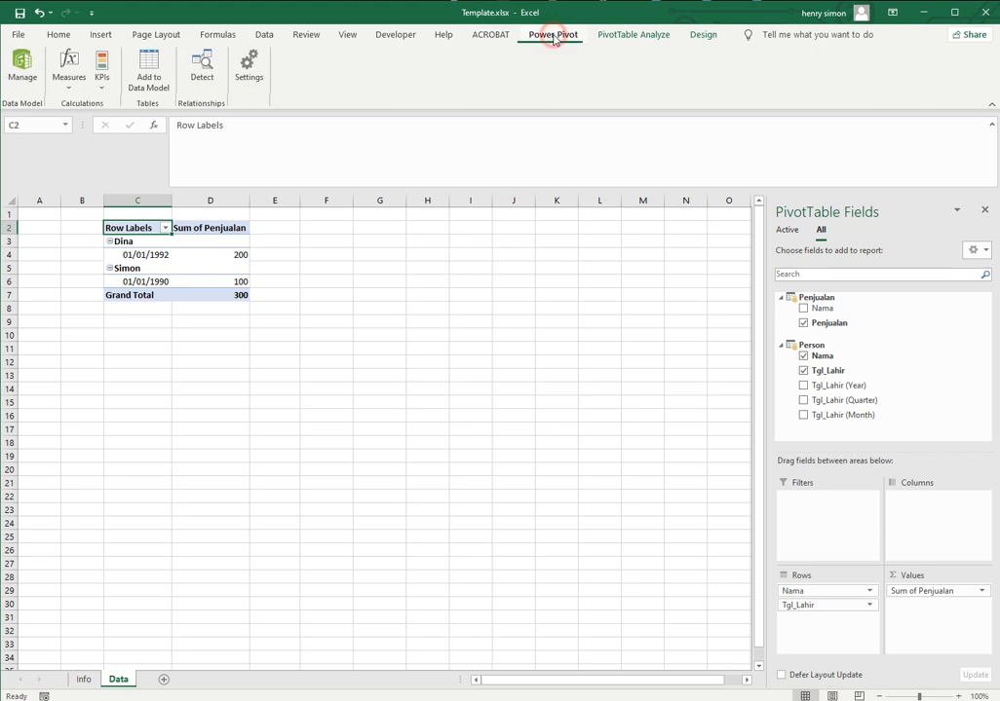
pyautogui.click(23, 63)
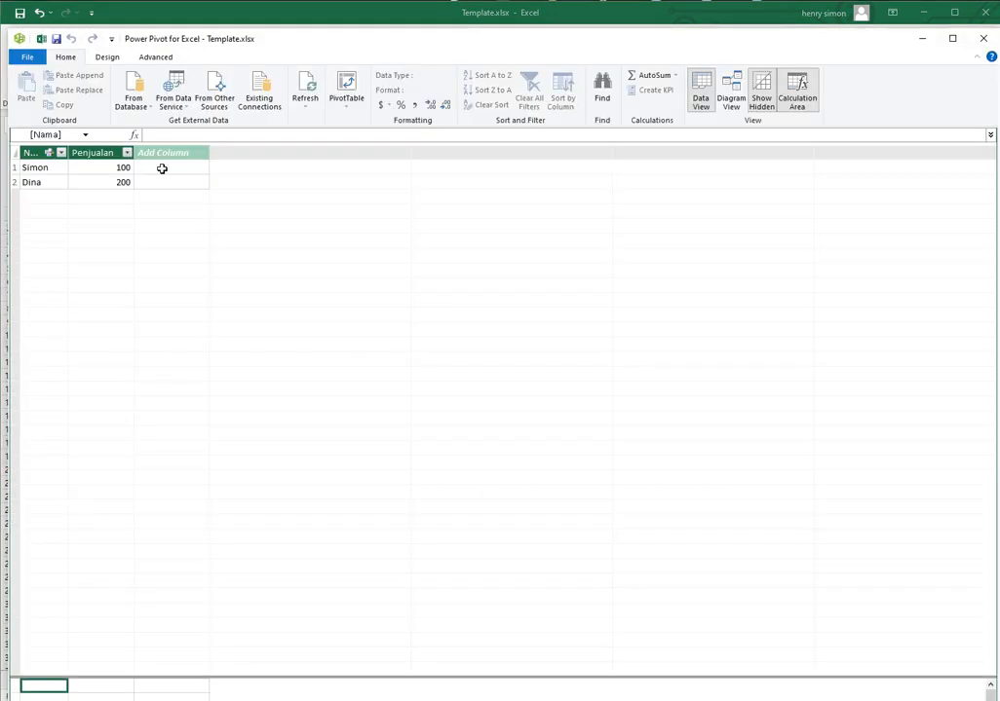
# Try to add a calculated column with the formula =YEAR(TODAY())-YEAR(Person[Tgl_Lahir]) to the Penjualan table
pyautogui.click(156, 168)
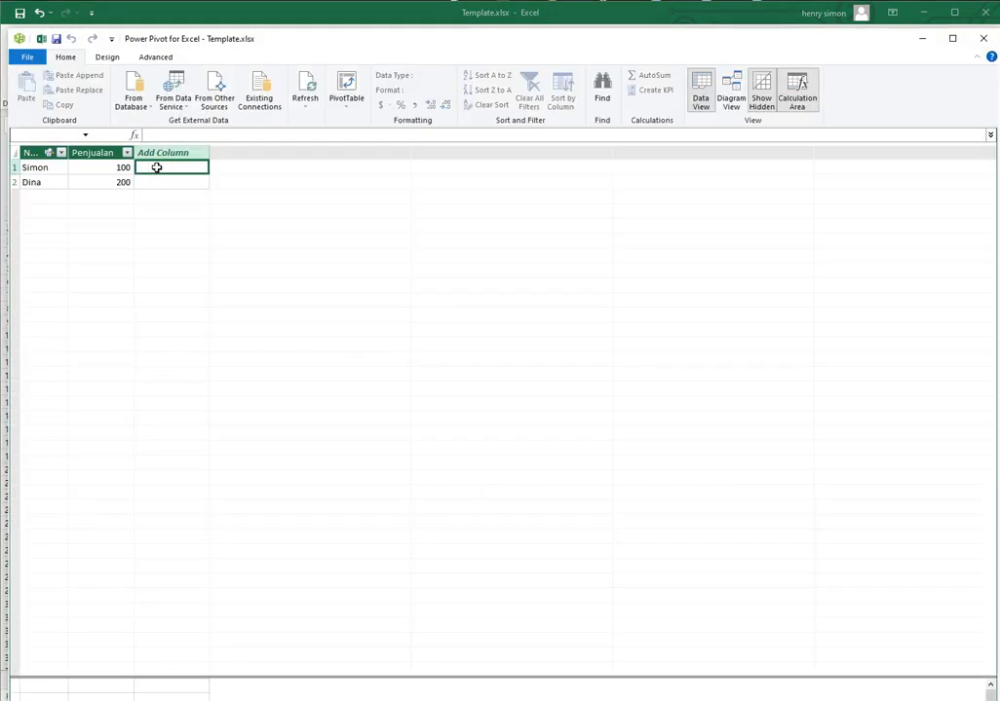
pyautogui.click(185, 139)
pyautogui.write('=YEAR(TODAY())-YEAR(Person[Tgl_Lahir])')
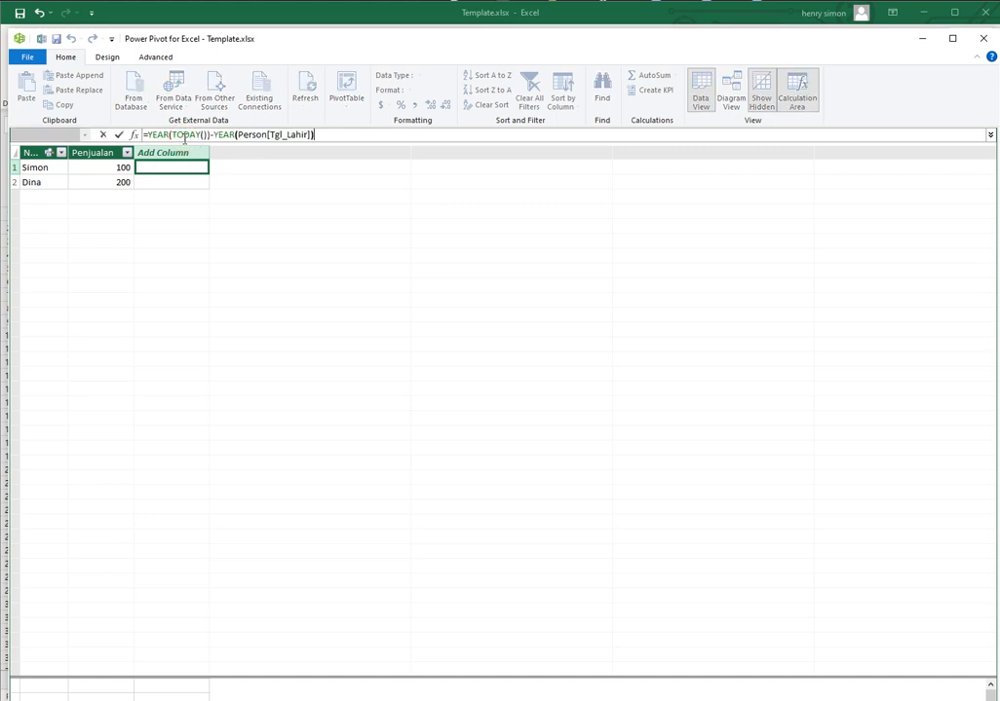
pyautogui.press('Return')
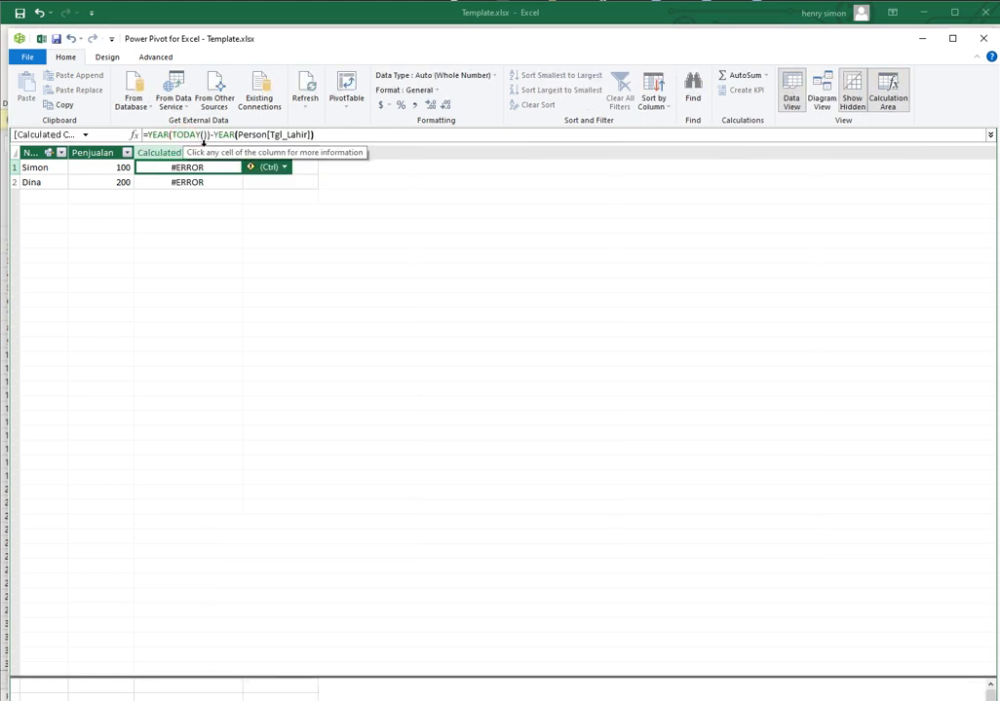
# Delete the calculated column from the Penjualan table
pyautogui.click(117, 183)
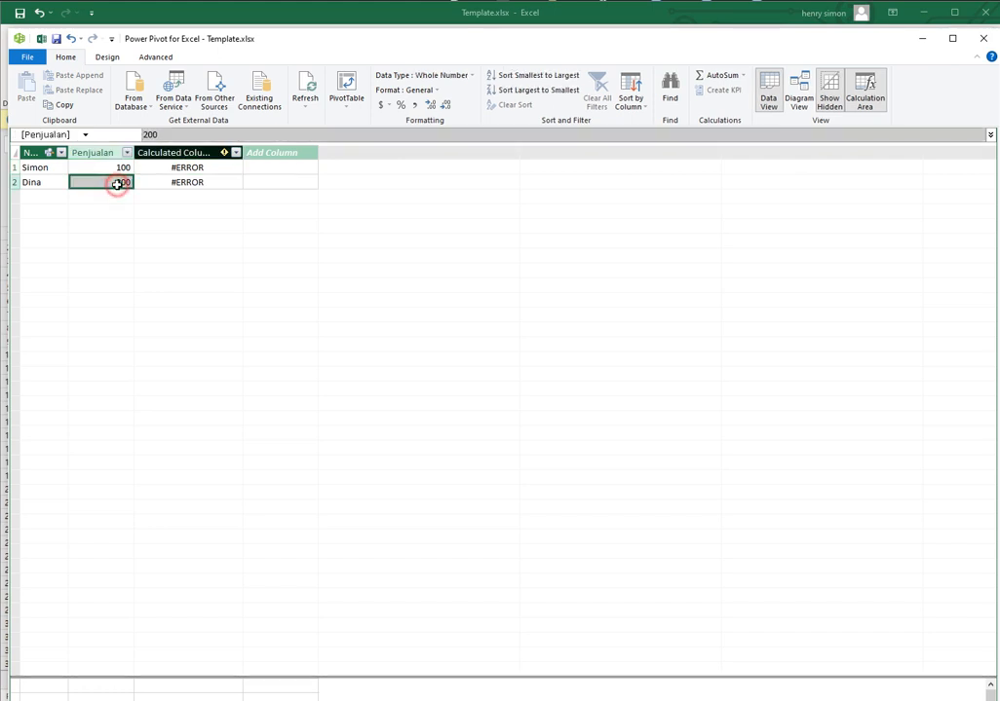
pyautogui.rightClick(194, 153)
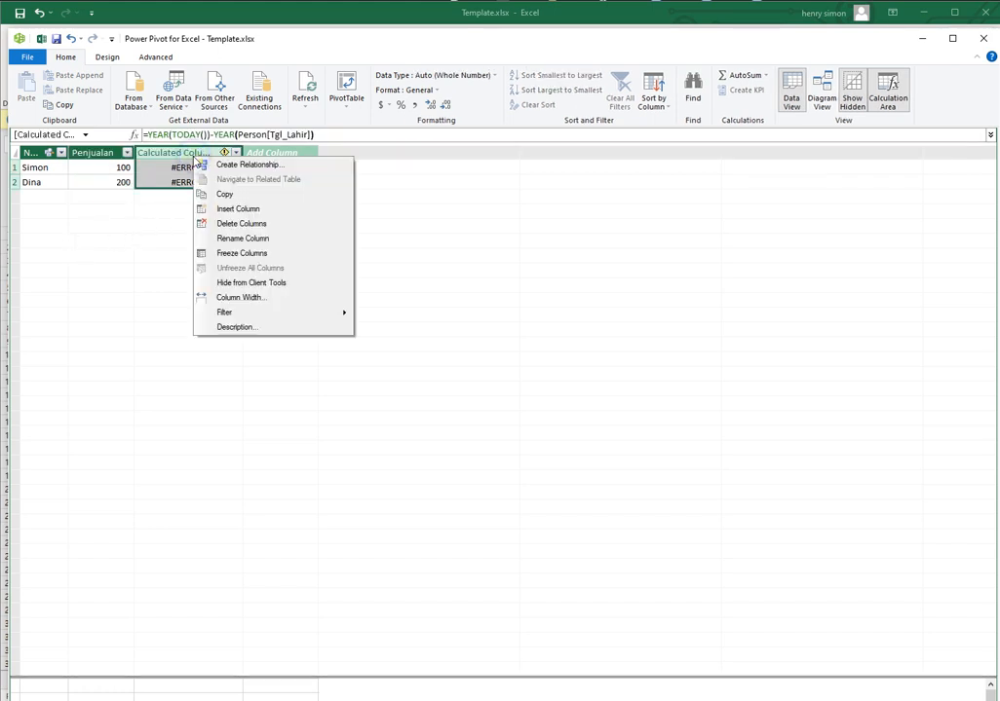
pyautogui.click(227, 225)
pyautogui.click(475, 428)
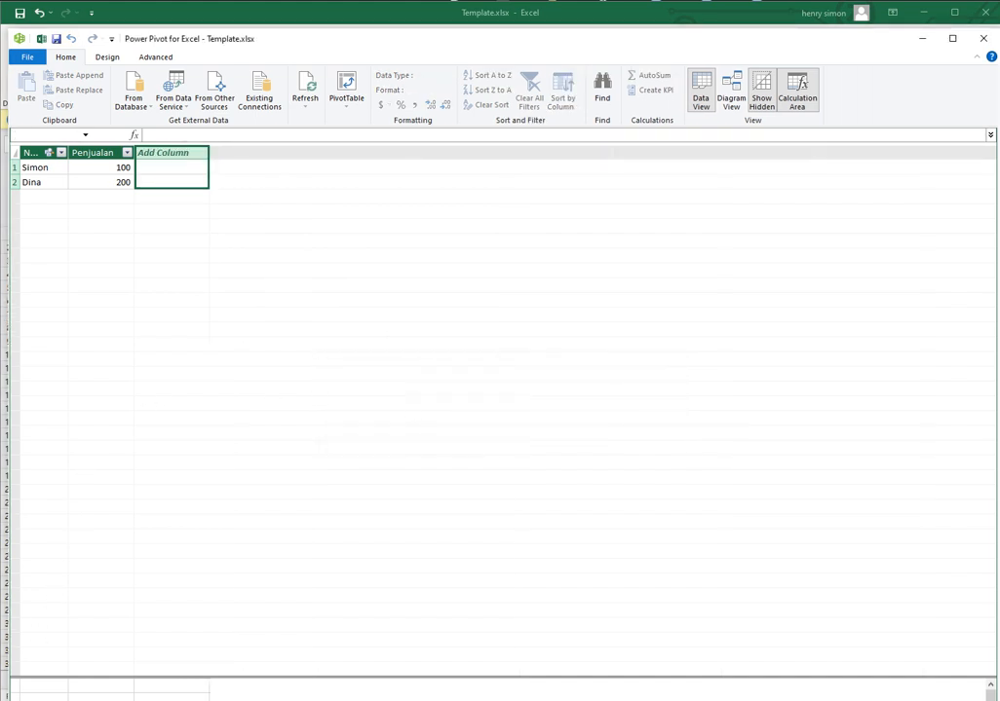
# Delete the Tgl_Lahir Year, Quarter, Month Index and Month columns from the Person table
pyautogui.moveTo(218, 700)
pyautogui.mouseDown()
pyautogui.moveTo(218, 672)
pyautogui.moveTo(217, 686)
pyautogui.mouseUp()
pyautogui.click(71, 657)
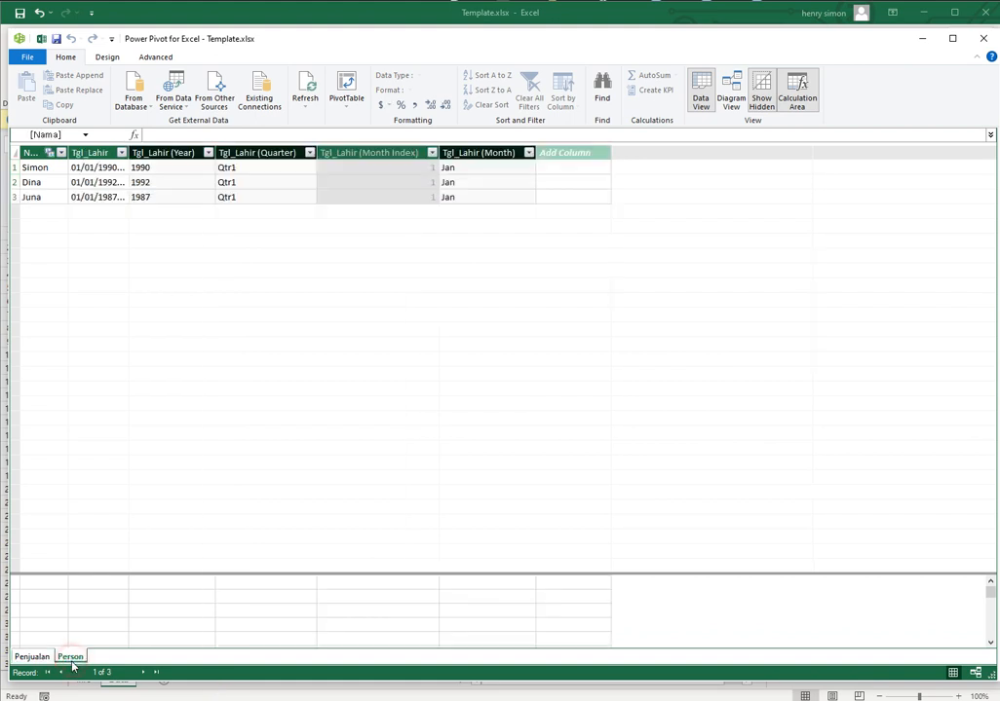
pyautogui.click(176, 153)
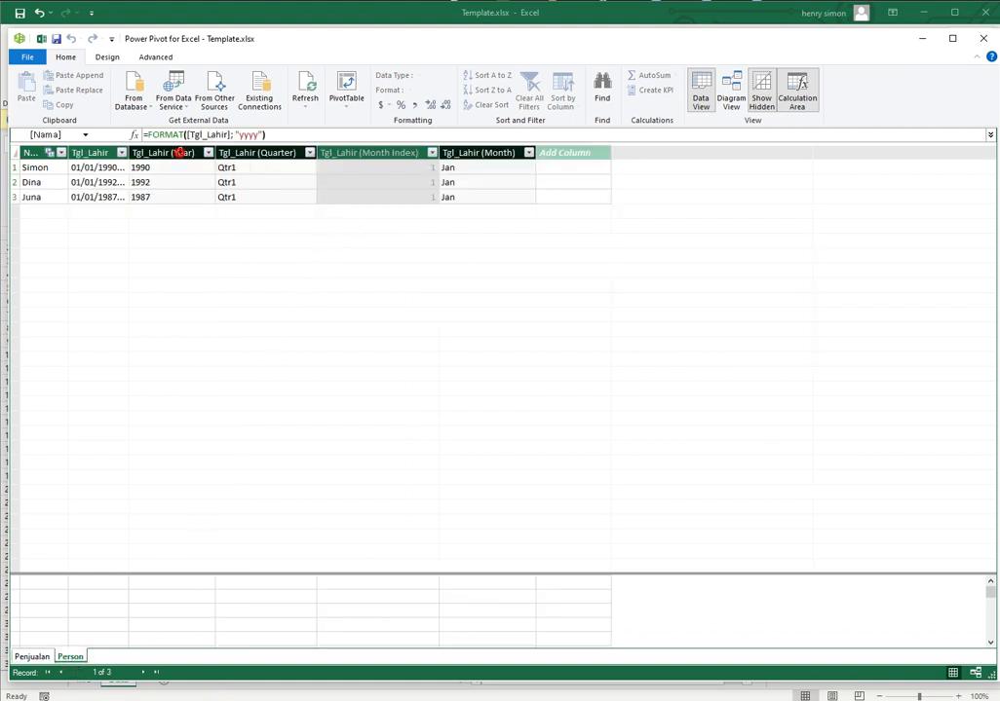
pyautogui.keyDown('shift'); pyautogui.click(477, 153); pyautogui.keyUp('shift')
pyautogui.rightClick(481, 153)
pyautogui.click(504, 198)
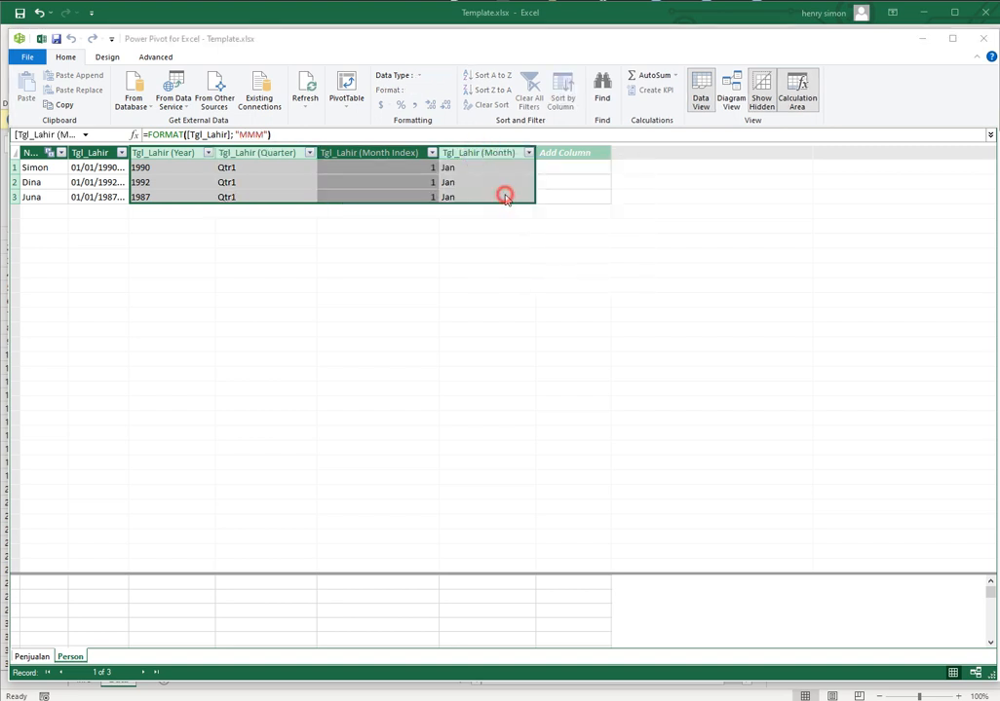
pyautogui.click(463, 376)
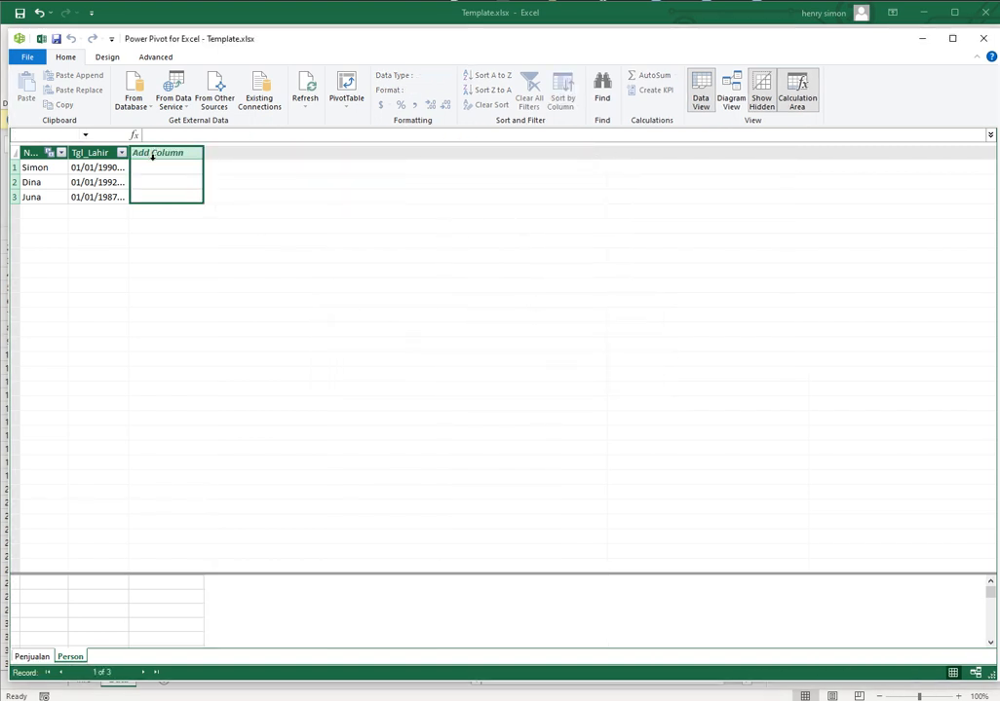
# Add a calculated column to the Person table with the formula =YEAR(TODAY())-YEAR(Person[Tgl_Lahir])
pyautogui.click(156, 167)
pyautogui.click(222, 134)
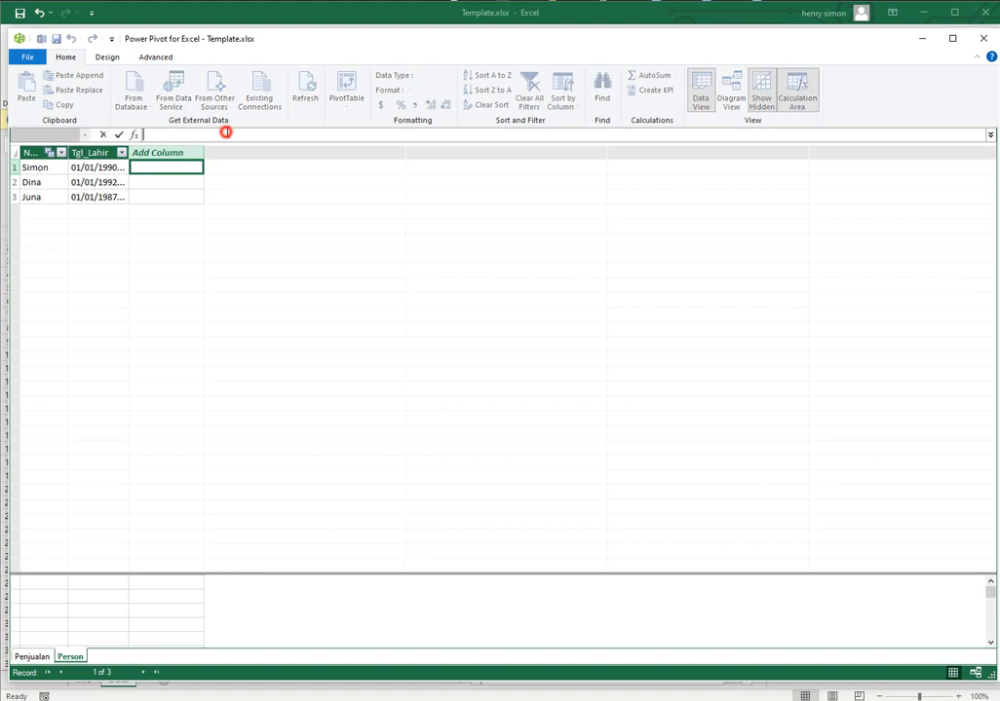
pyautogui.write('=YEAR(TODAY())-YEAR(Person[Tgl_Lahir])')
pyautogui.press('Return')
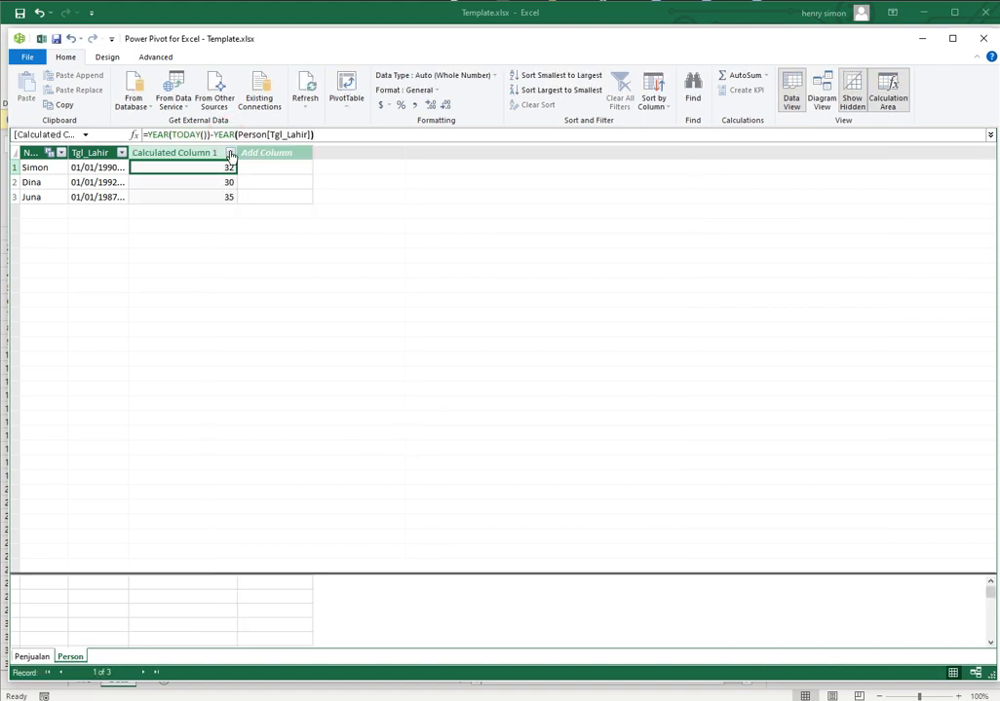
# Rename the Person table's calculated column to Umur
pyautogui.click(230, 156)
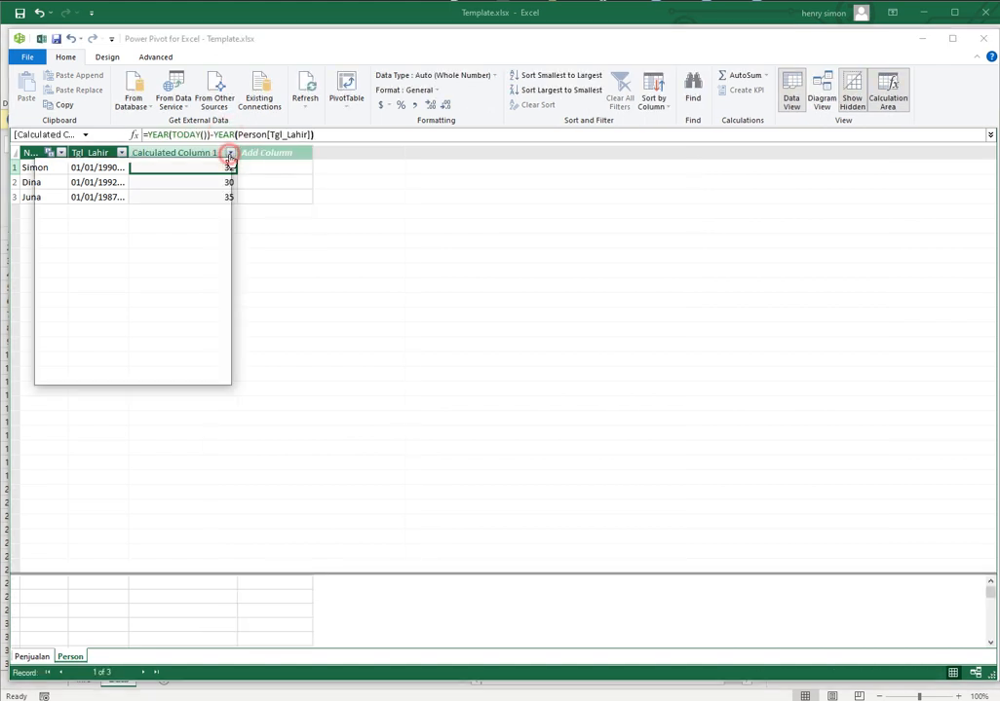
pyautogui.click(286, 256)
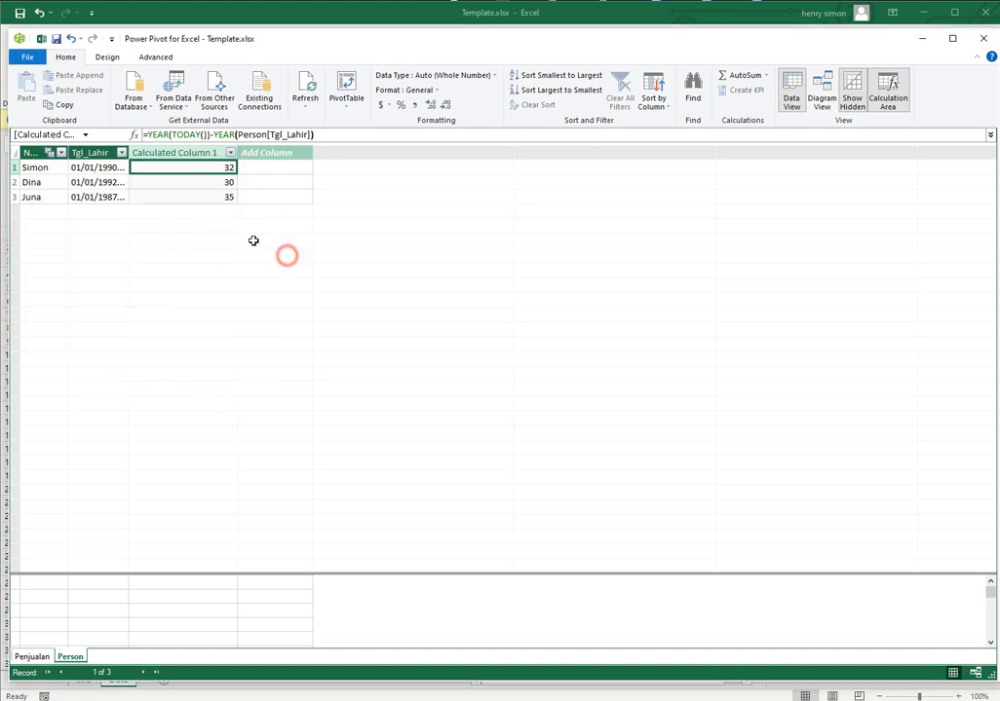
pyautogui.click(230, 153)
pyautogui.rightClick(233, 156)
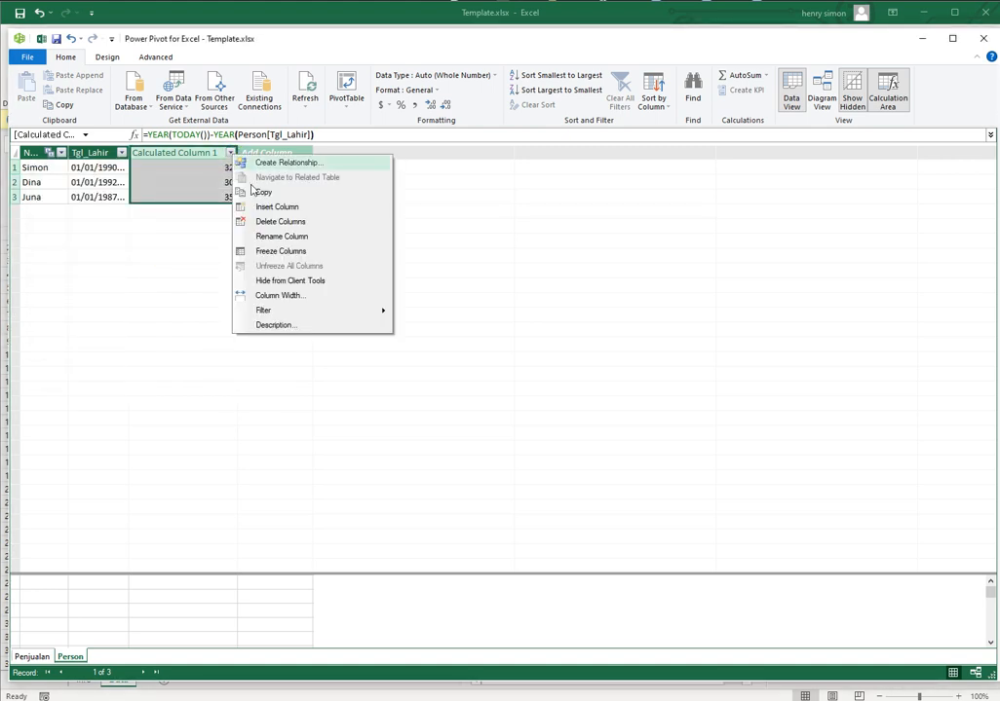
pyautogui.click(263, 236)
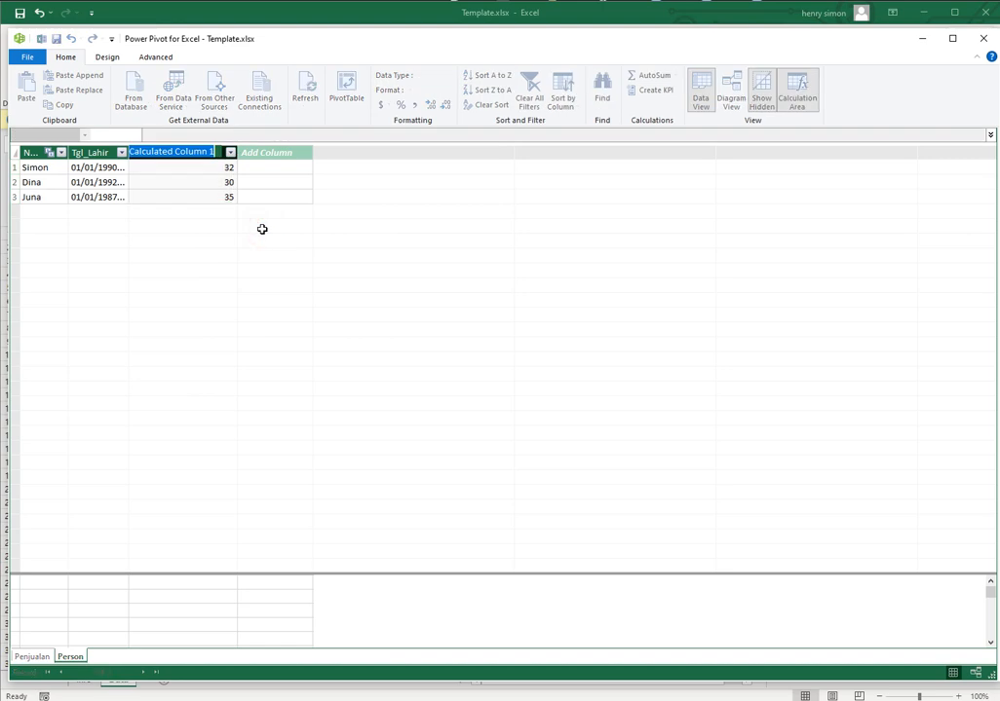
pyautogui.write('Umur')
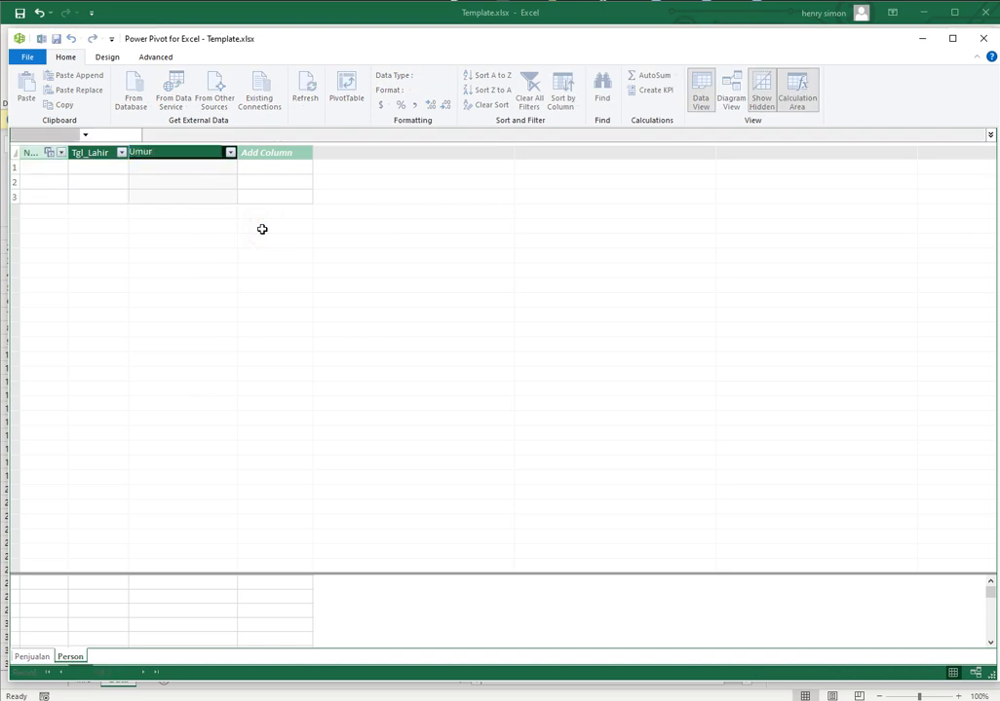
pyautogui.press('Return')
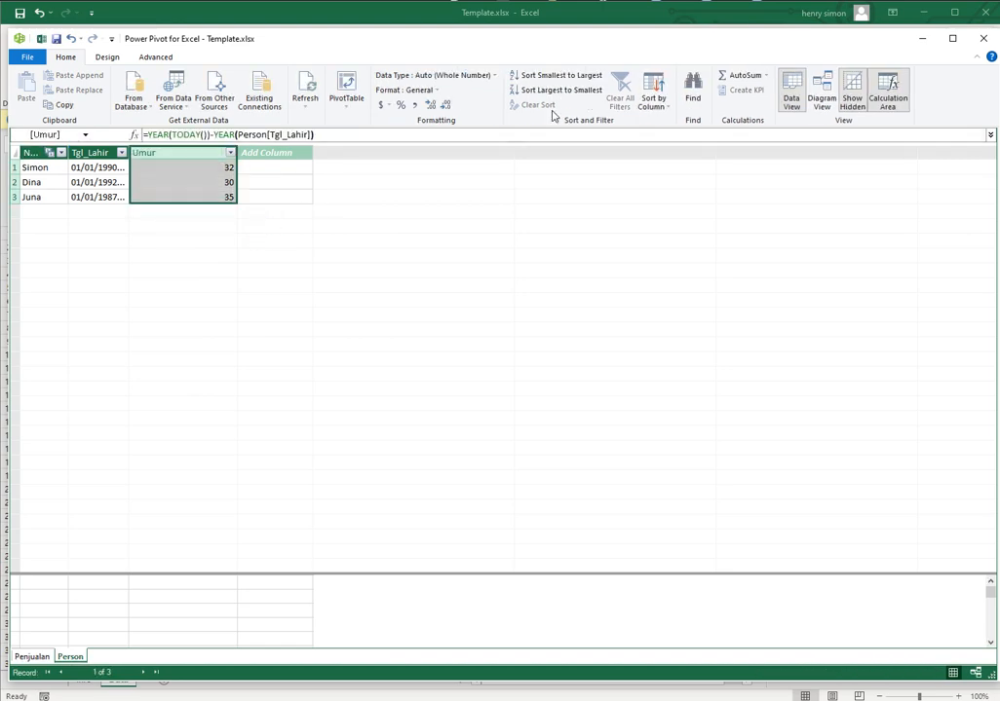
# Switch back to the Excel workbook and replace Tgl_Lahir with Person's Umur field in the PivotTable rows
pyautogui.click(921, 13)
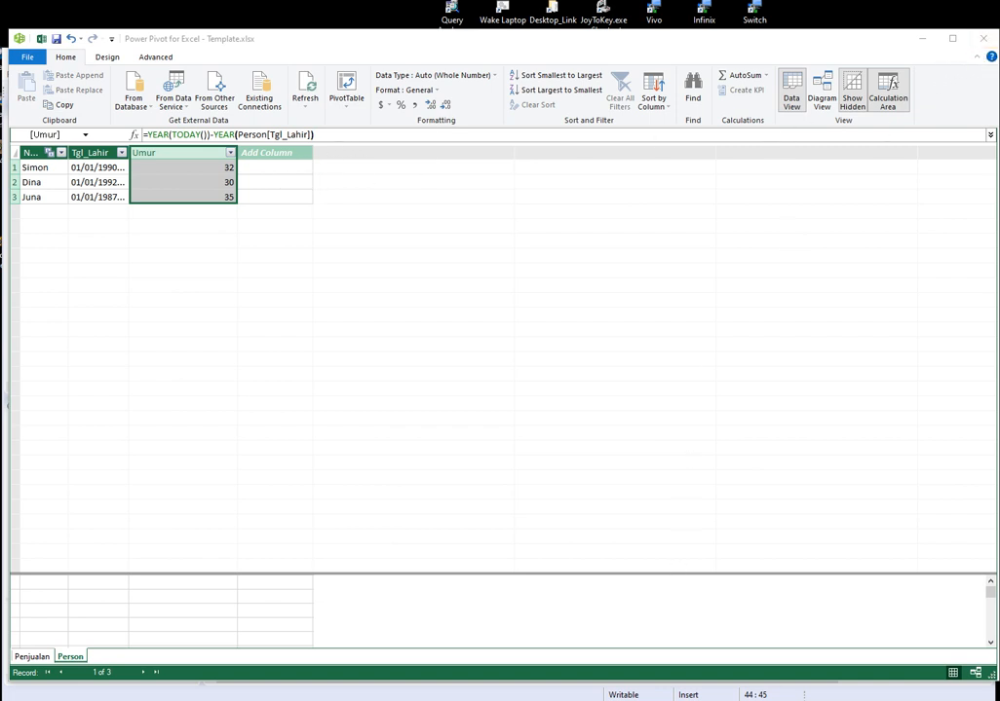
pyautogui.hotkey('alt', 'Tab')
pyautogui.click(226, 256)
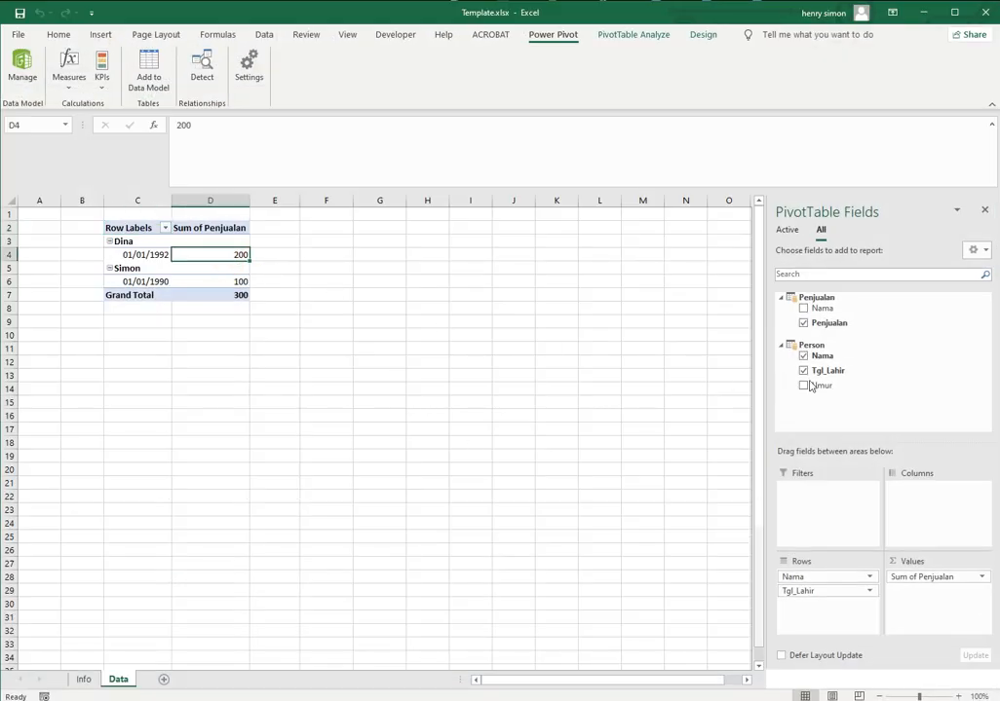
pyautogui.moveTo(822, 387); pyautogui.dragTo(882, 391)
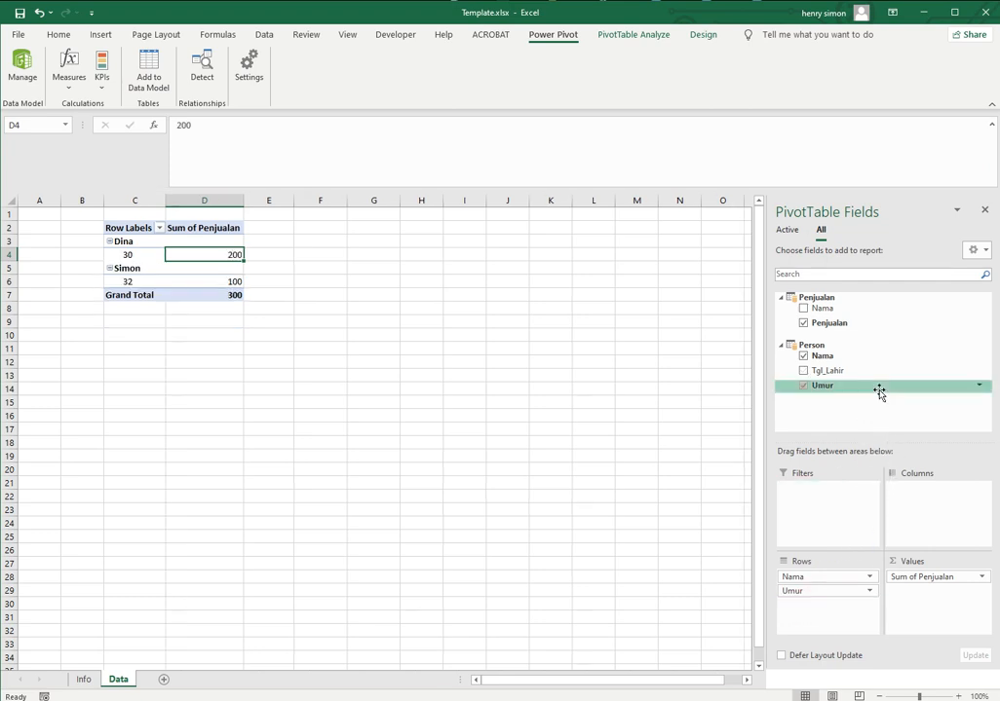
# Examine the age conditions and range labels of the SWITCH formula in cell F16 of the Info sheet
pyautogui.click(82, 679)
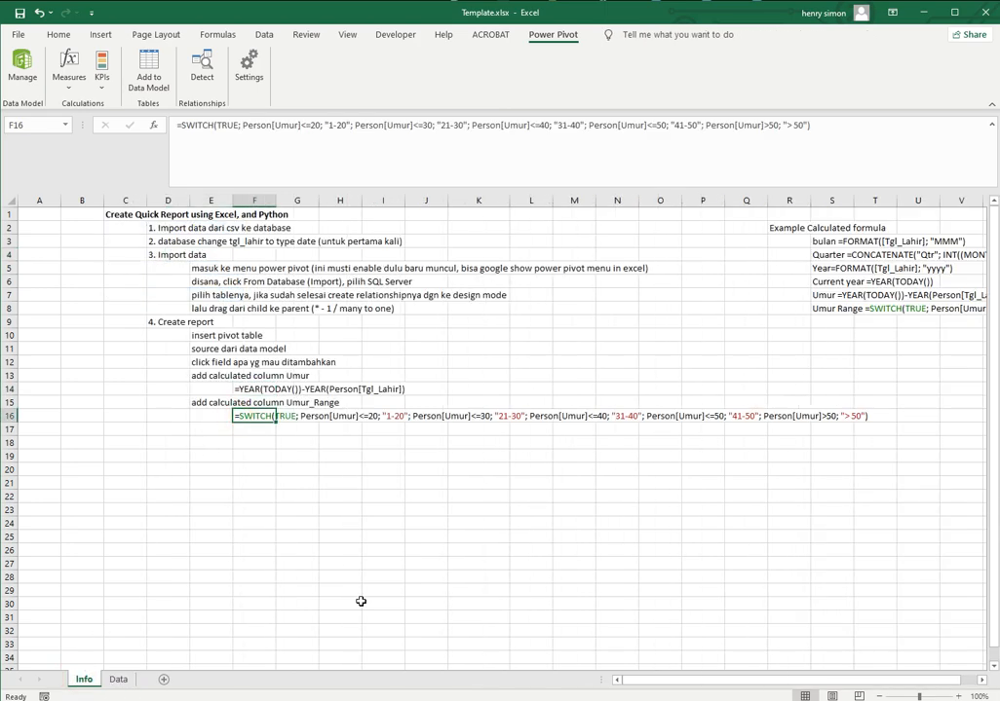
pyautogui.press('F2')
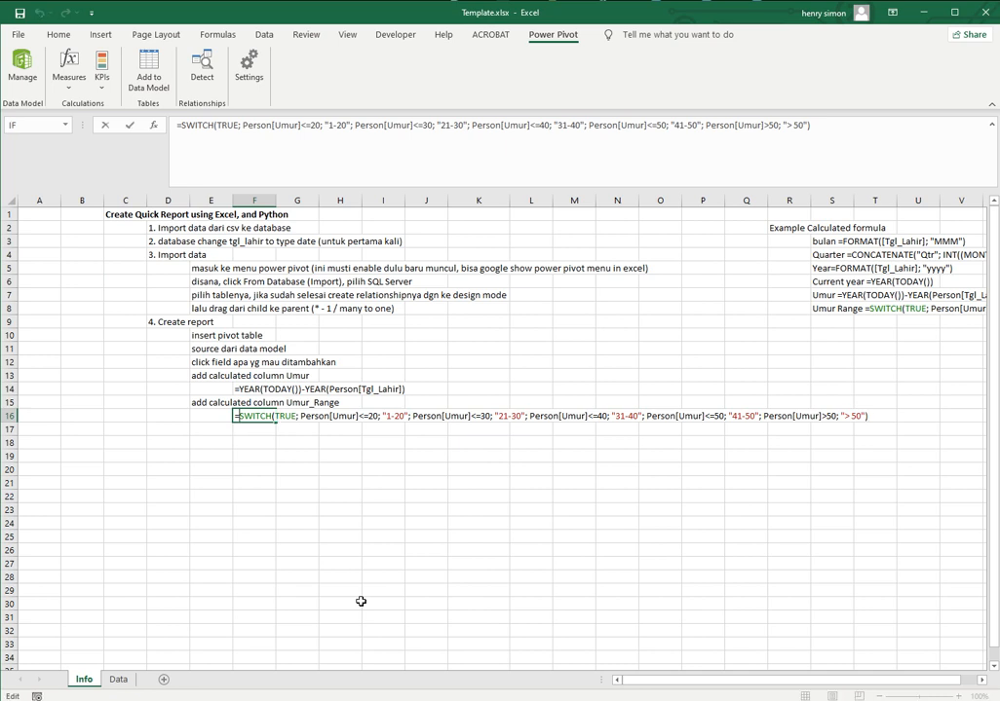
pyautogui.hotkey('ctrl', 'shift', 'Right')
pyautogui.press('Right')
pyautogui.press('Right')
pyautogui.hotkey('shift', 'Right')
pyautogui.hotkey('shift', 'Right')
pyautogui.hotkey('shift', 'Right')
pyautogui.hotkey('shift', 'Right')
pyautogui.hotkey('shift', 'Right')
pyautogui.hotkey('shift', 'Right')
pyautogui.hotkey('shift', 'Right')
pyautogui.hotkey('shift', 'Right')
pyautogui.hotkey('shift', 'Right')
pyautogui.hotkey('shift', 'Right')
pyautogui.hotkey('shift', 'Right')
pyautogui.hotkey('shift', 'Right')
pyautogui.hotkey('shift', 'Right')
pyautogui.hotkey('shift', 'Right')
pyautogui.hotkey('shift', 'Right')
pyautogui.hotkey('shift', 'Right')
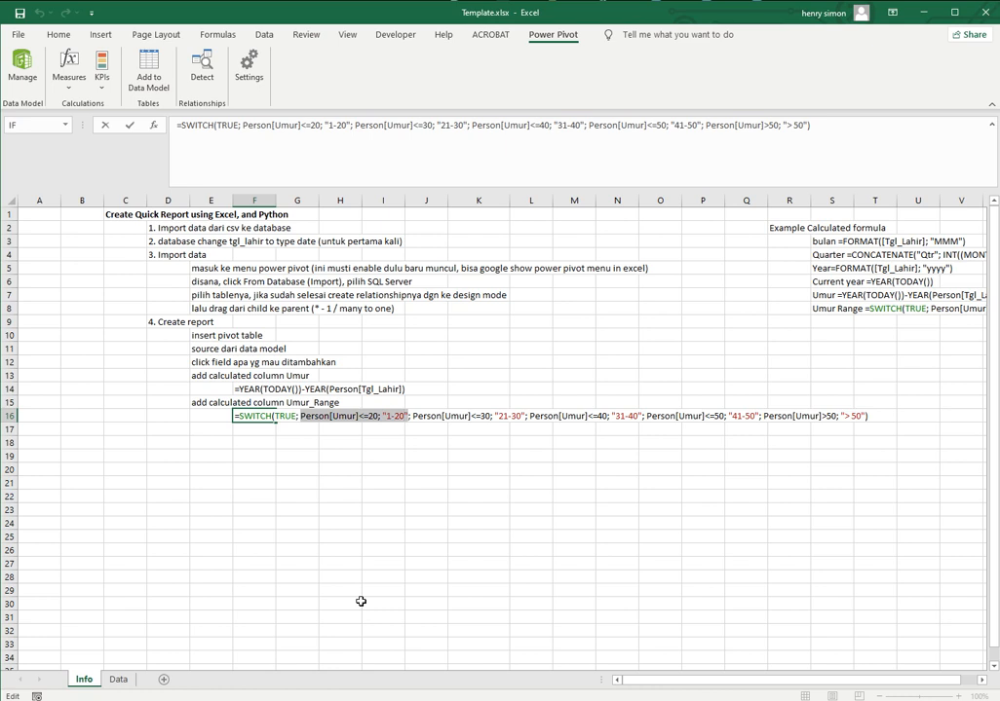
pyautogui.press('Right')
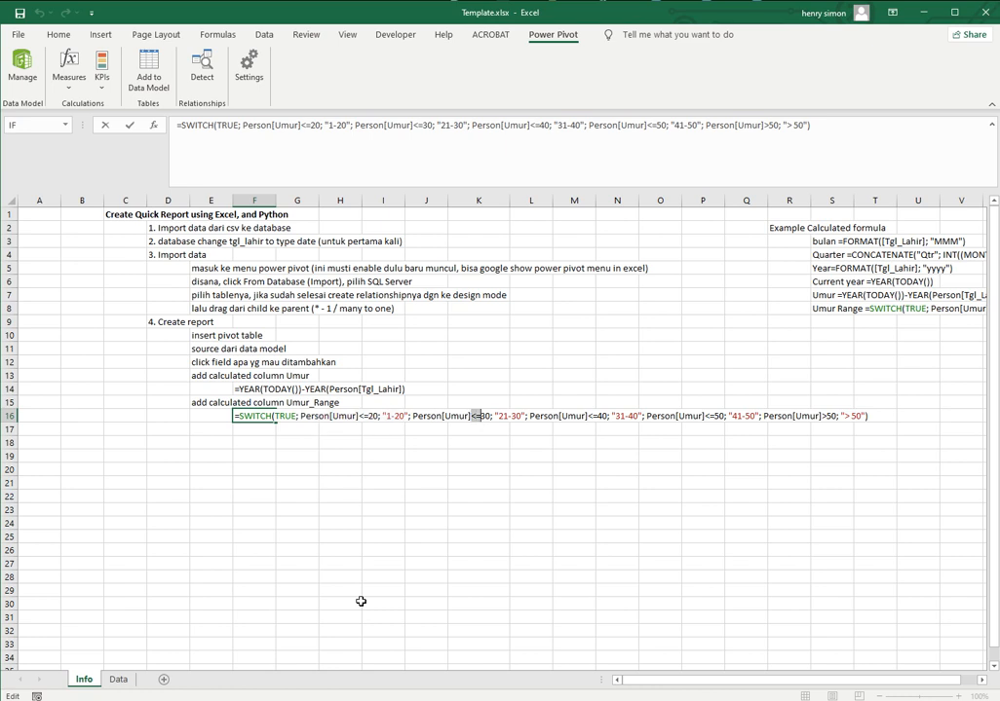
pyautogui.press('Right')
pyautogui.press('Right')
pyautogui.press('Right')
pyautogui.press('Right')
pyautogui.press('Right')
# Copy the full SWITCH formula text from cell F16 and leave the cell unchanged
pyautogui.hotkey('shift', 'End')
pyautogui.hotkey('ctrl', 'c')
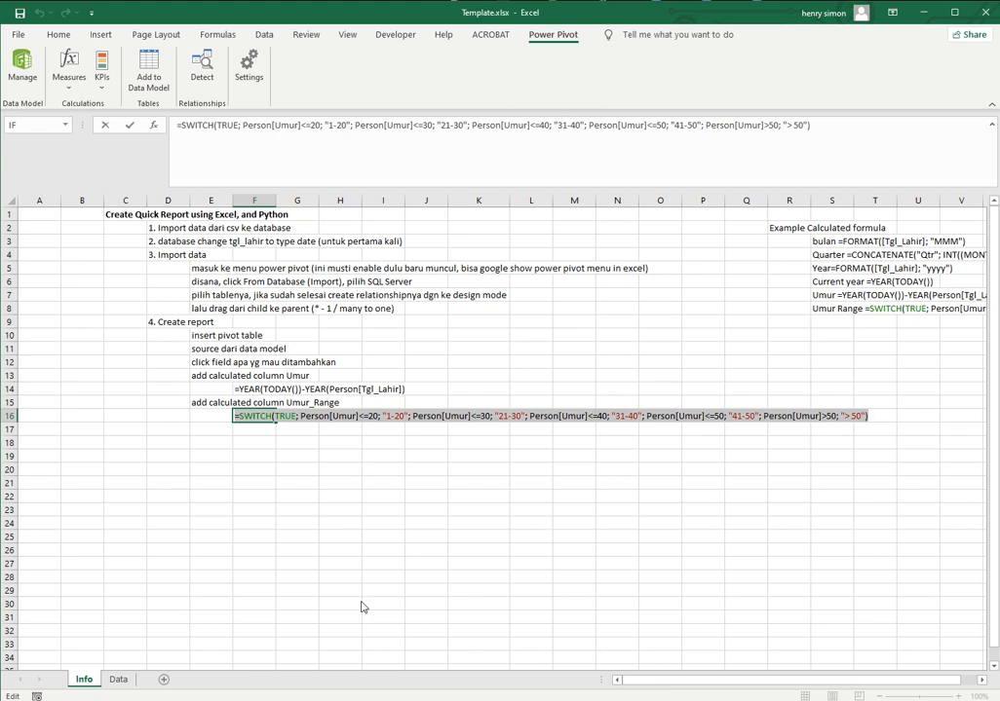
pyautogui.click(363, 607)
pyautogui.press('Return')
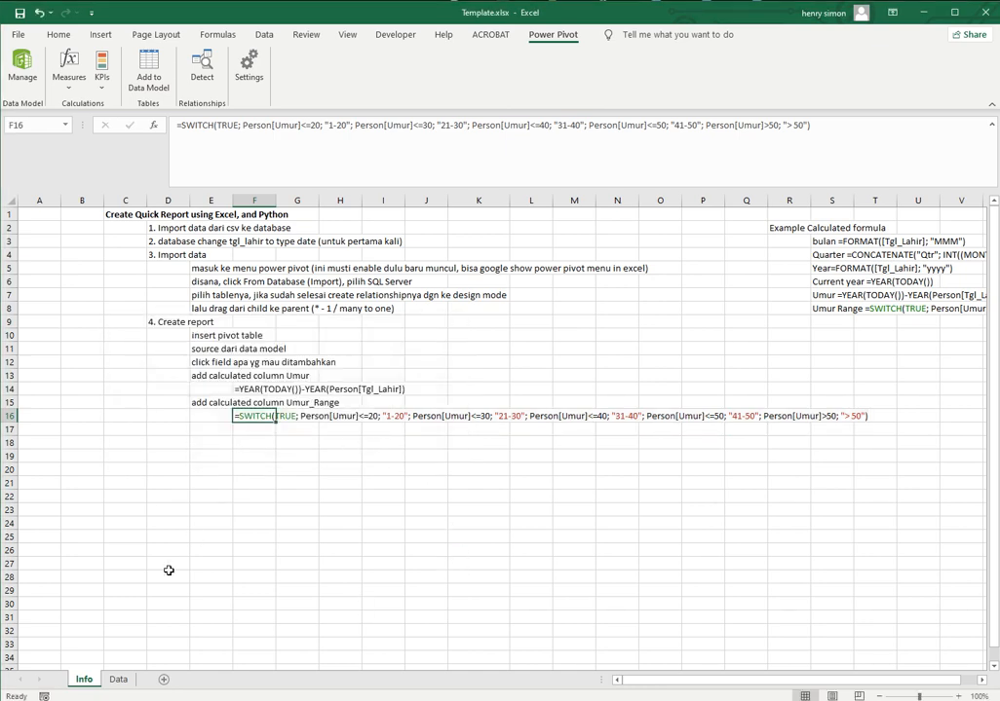
# Add a Power Pivot calculated column to Person with =SWITCH(TRUE; Person[Umur]<=20; "1-20"; Person[Umur]<=30; "21-30"; Person[Umur]<=40; "31-40"; Person[Umur]<=50; "41-50"; Person[Umur]>50; "> 50")
pyautogui.click(113, 682)
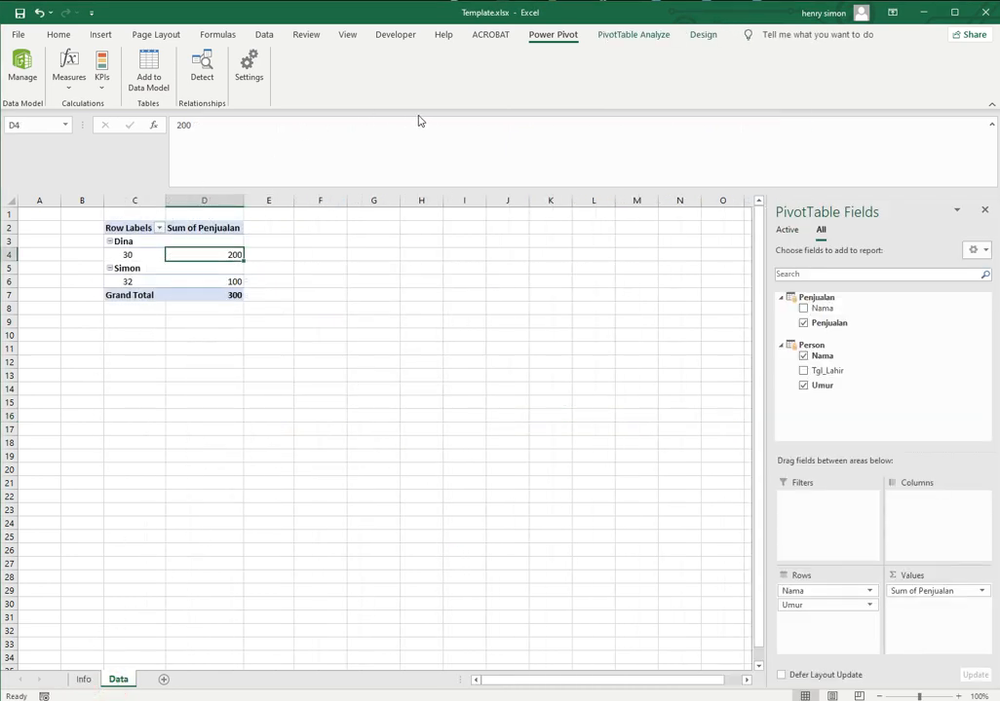
pyautogui.click(21, 67)
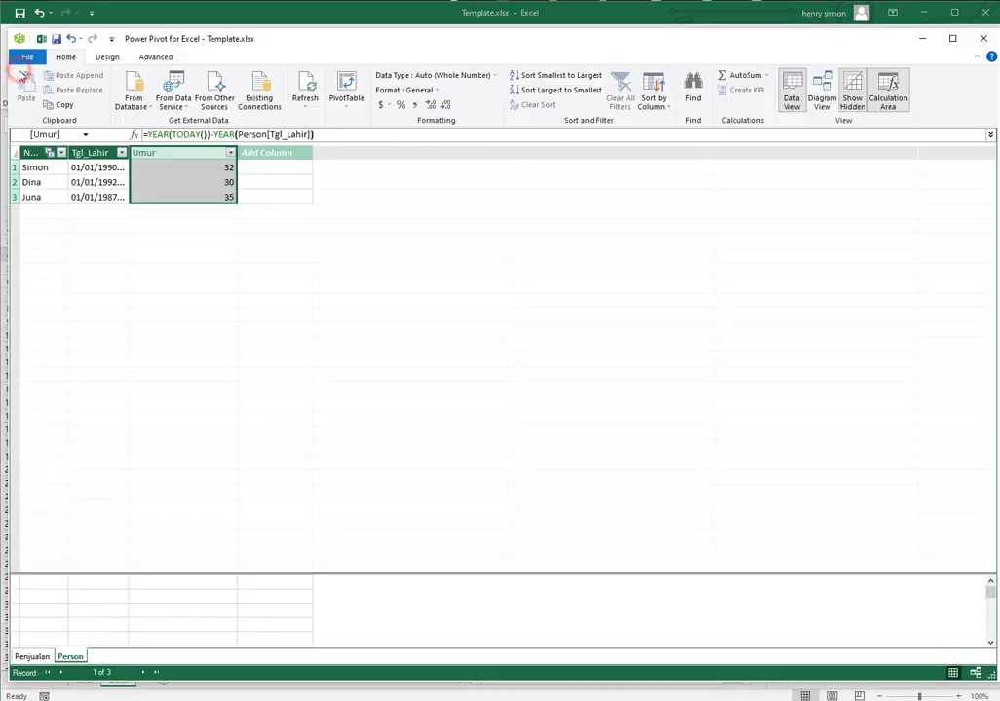
pyautogui.click(269, 166)
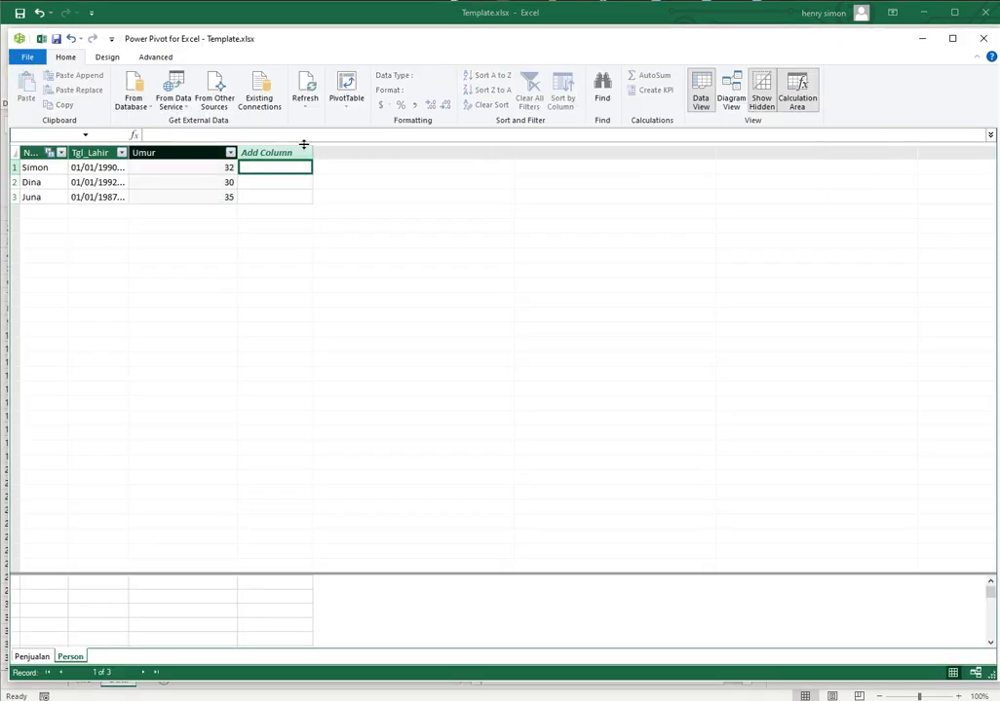
pyautogui.click(314, 133)
pyautogui.hotkey('ctrl', 'v')
pyautogui.press('Return')
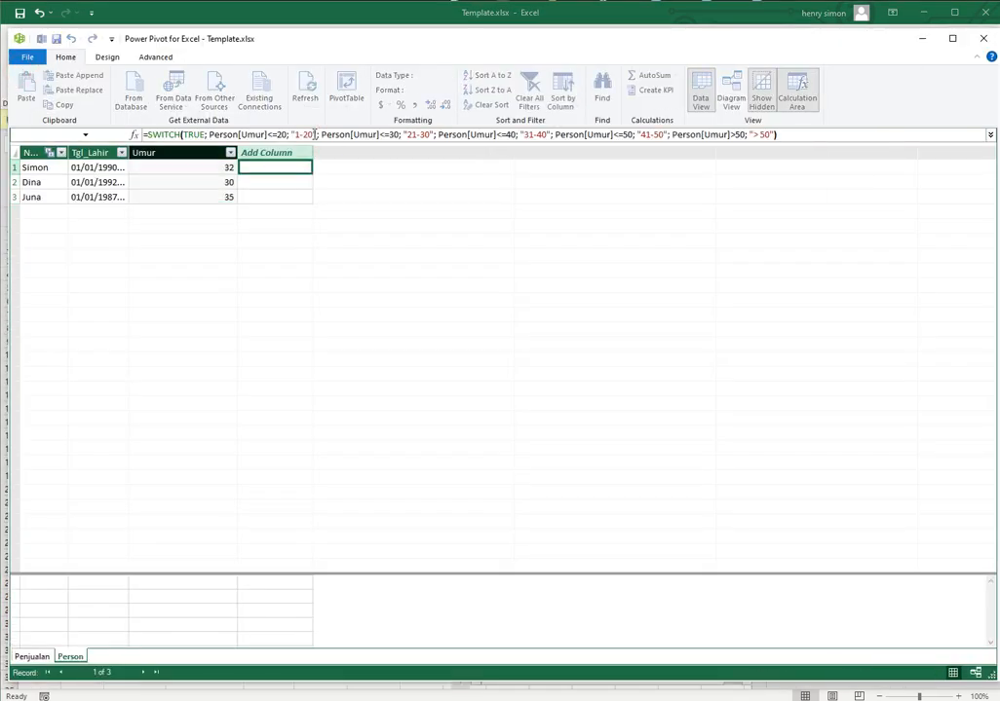
# Rename the Person table's new SWITCH column to Umur_Range
pyautogui.rightClick(341, 153)
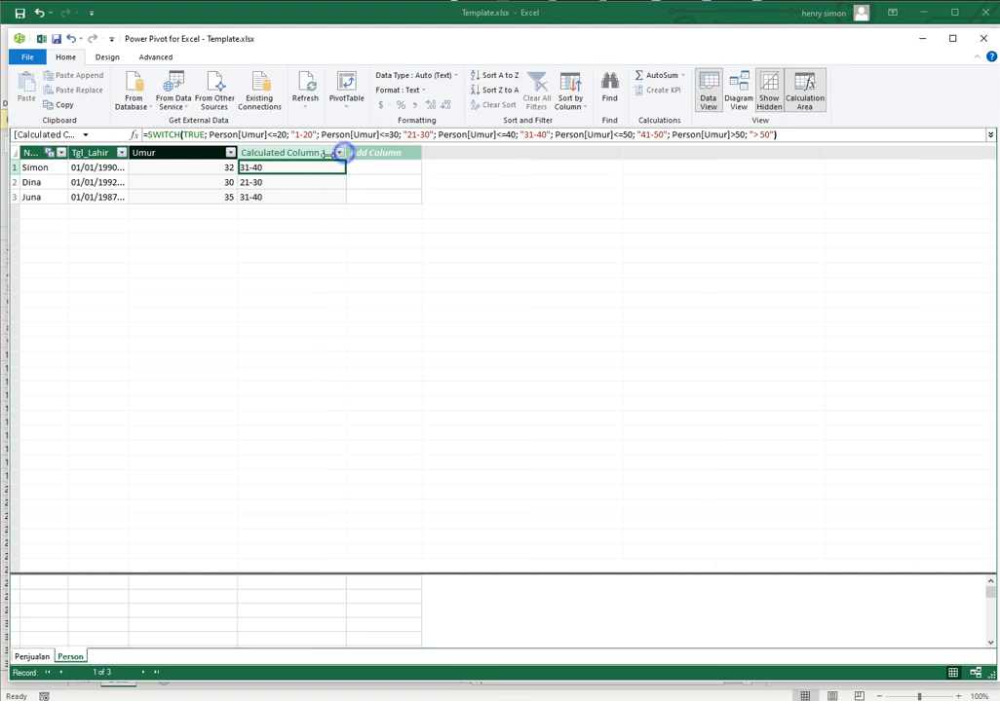
pyautogui.click(375, 236)
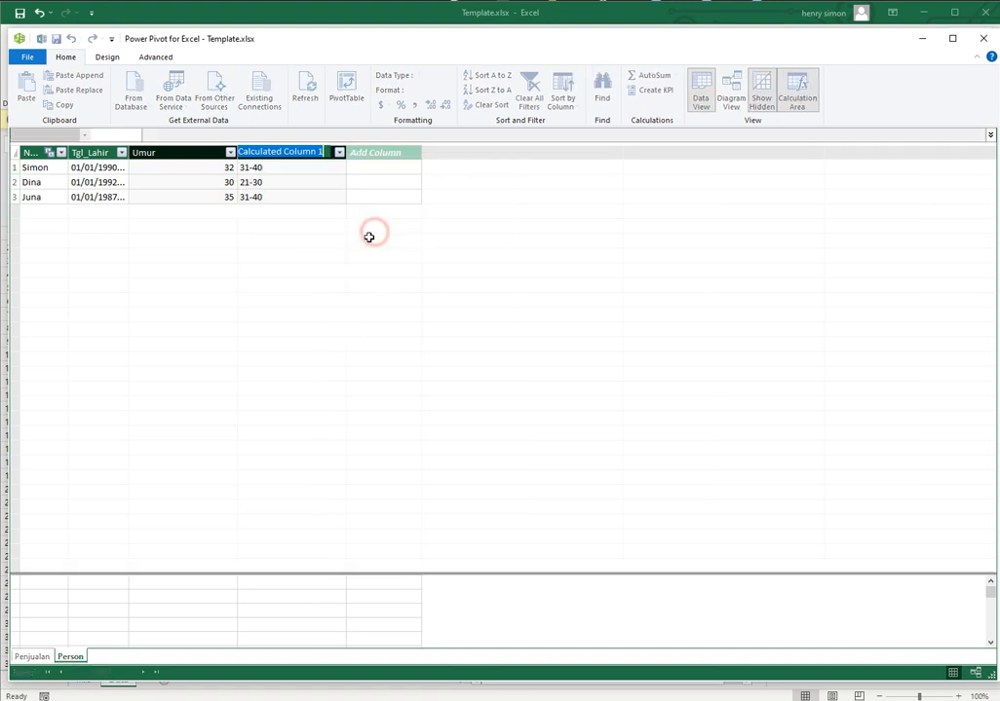
pyautogui.write('Umur_R')
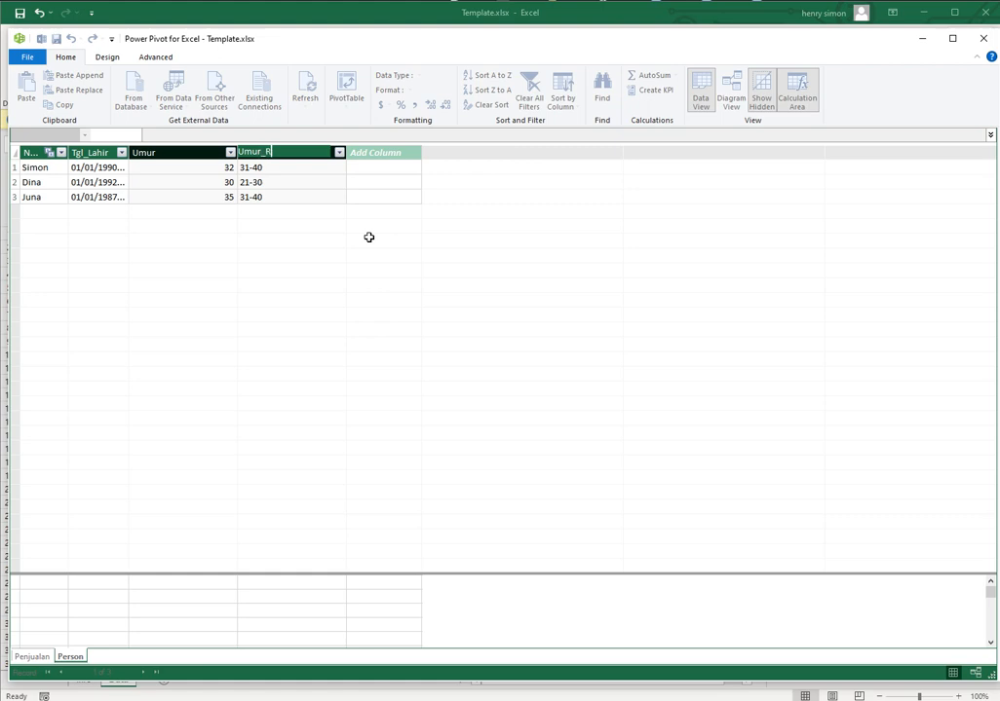
pyautogui.write('ange')
pyautogui.press('Return')
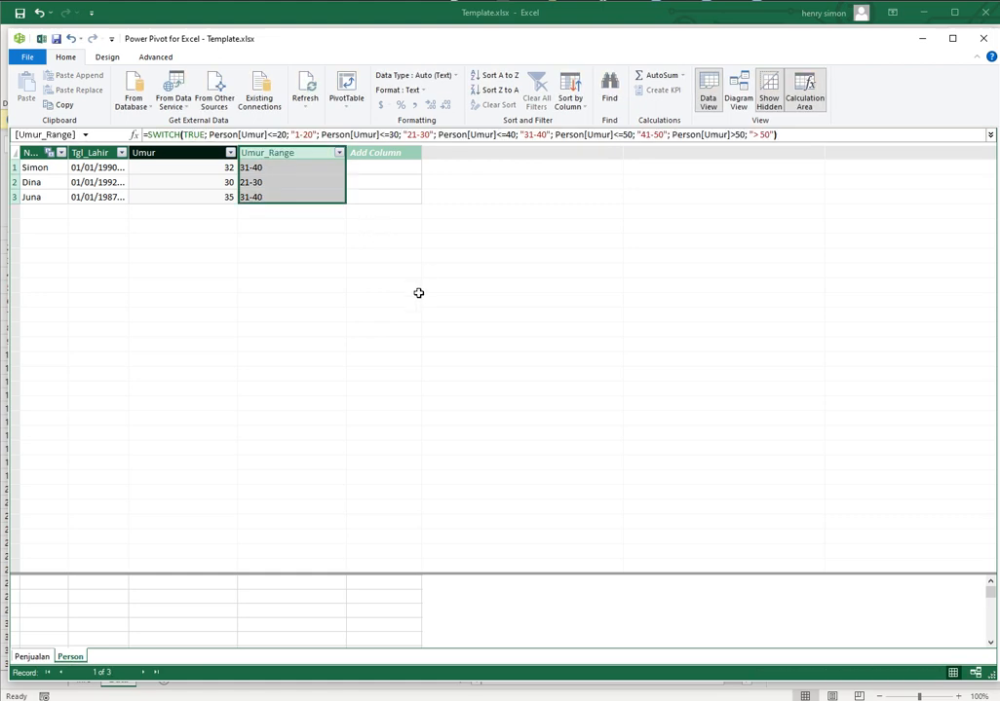
# Return to the Excel workbook and replace Umur with Person's Umur_Range field under Nama in the PivotTable rows
pyautogui.click(925, 40)
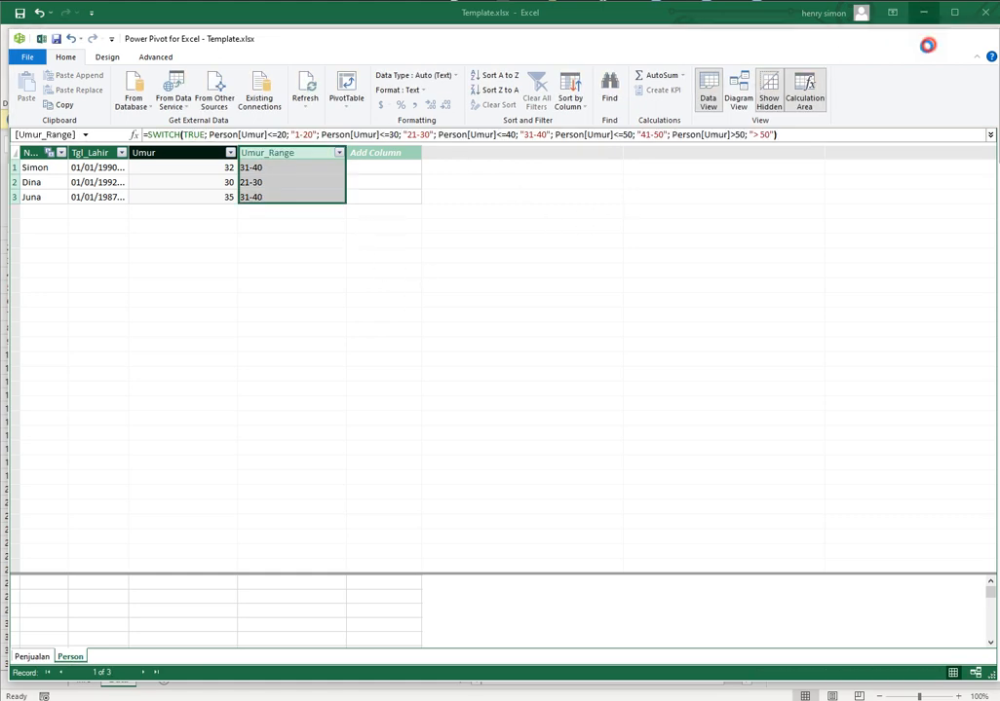
pyautogui.click(138, 264)
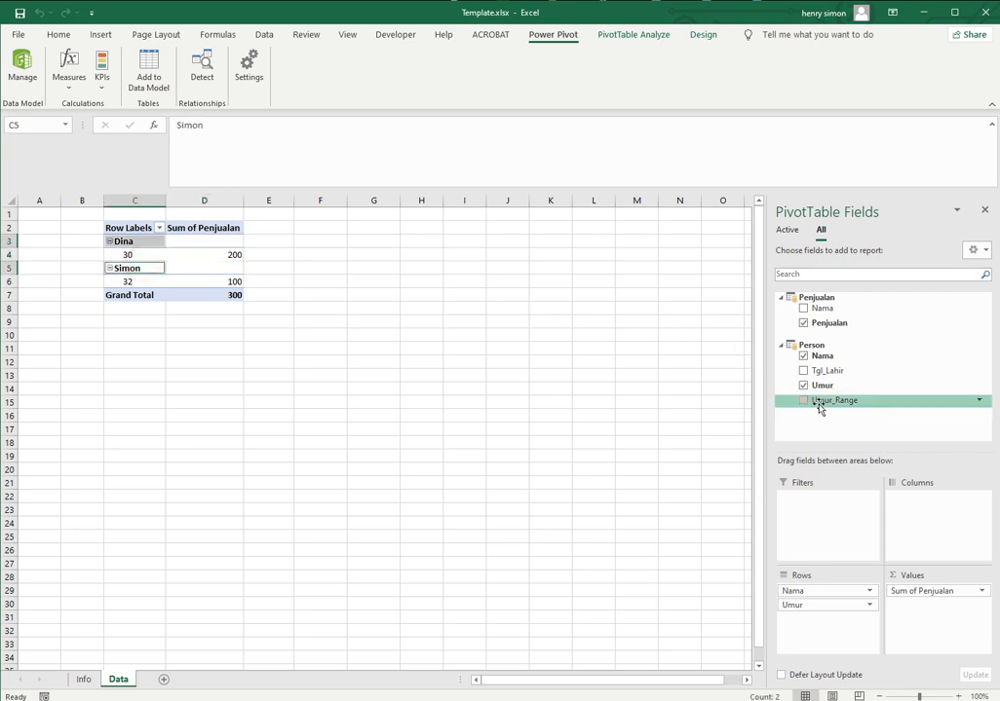
pyautogui.moveTo(819, 408); pyautogui.dragTo(820, 608)
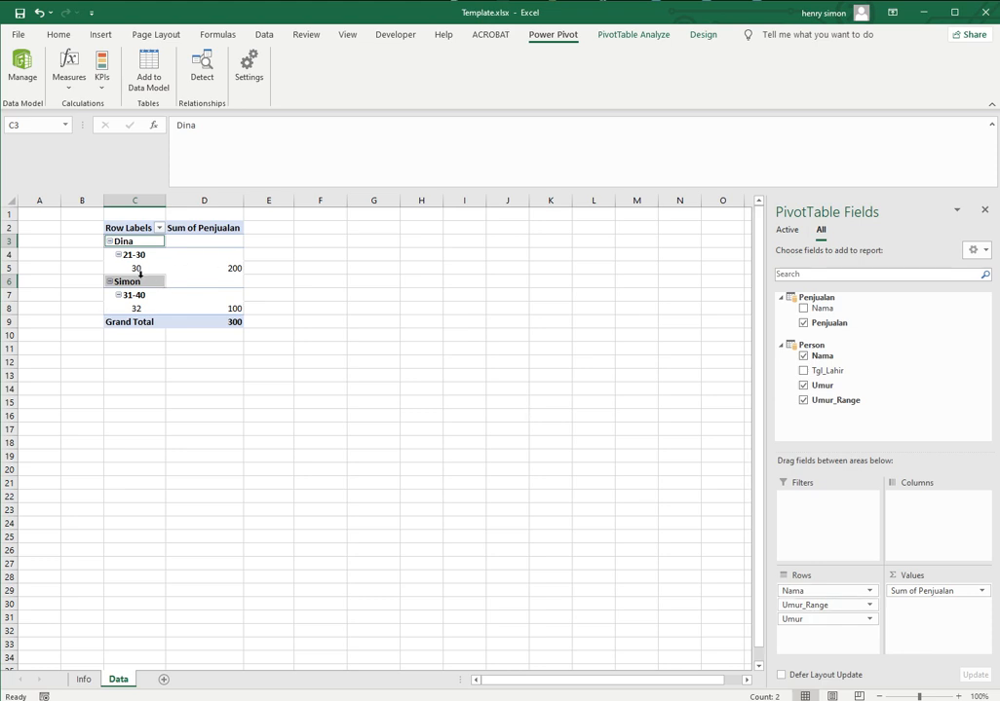
pyautogui.moveTo(803, 618); pyautogui.dragTo(856, 415)
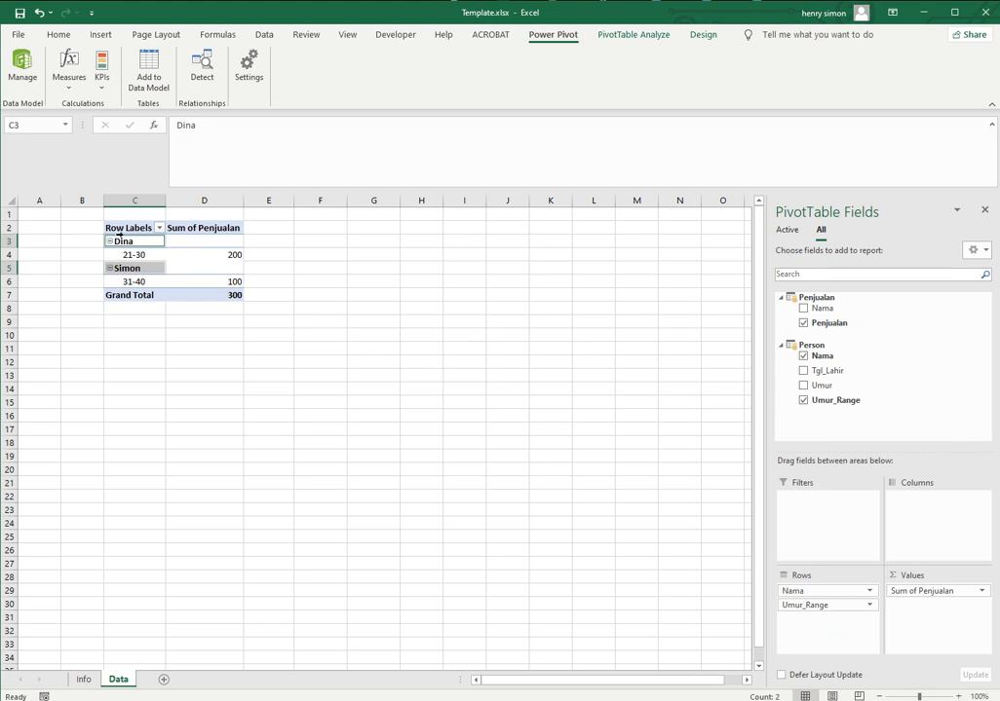
pyautogui.click(270, 253)
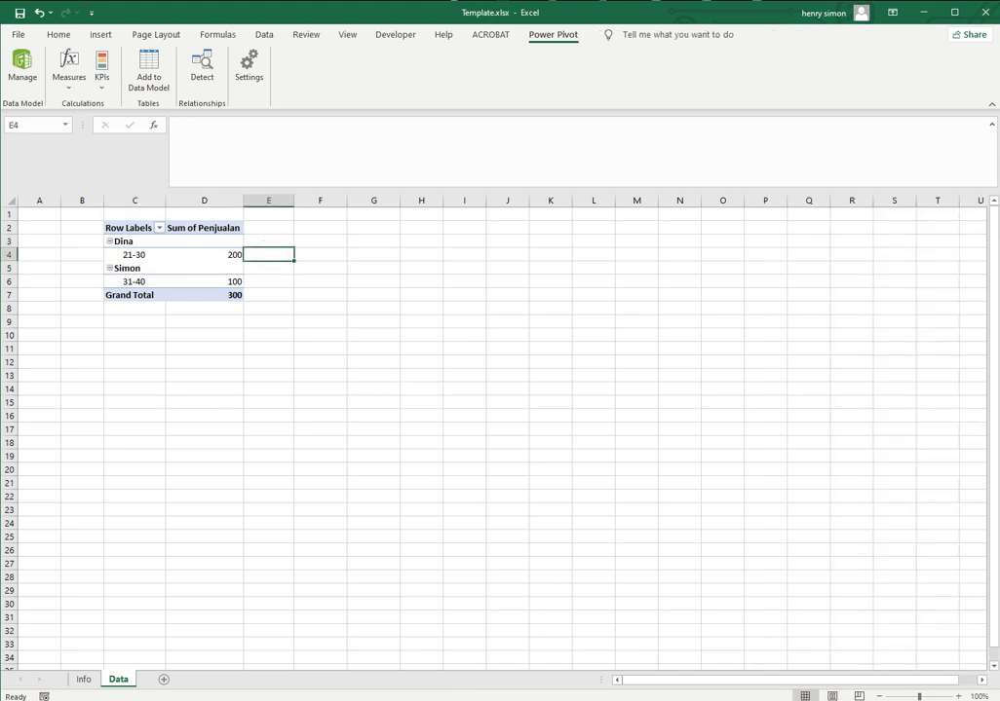
# Switch to Penjualan.csv in Notepad, append a row for the third person in Person.csv with sales of 1000, and save the file
pyautogui.hotkey('alt', 'Tab')
pyautogui.hotkey('alt', 'Tab')
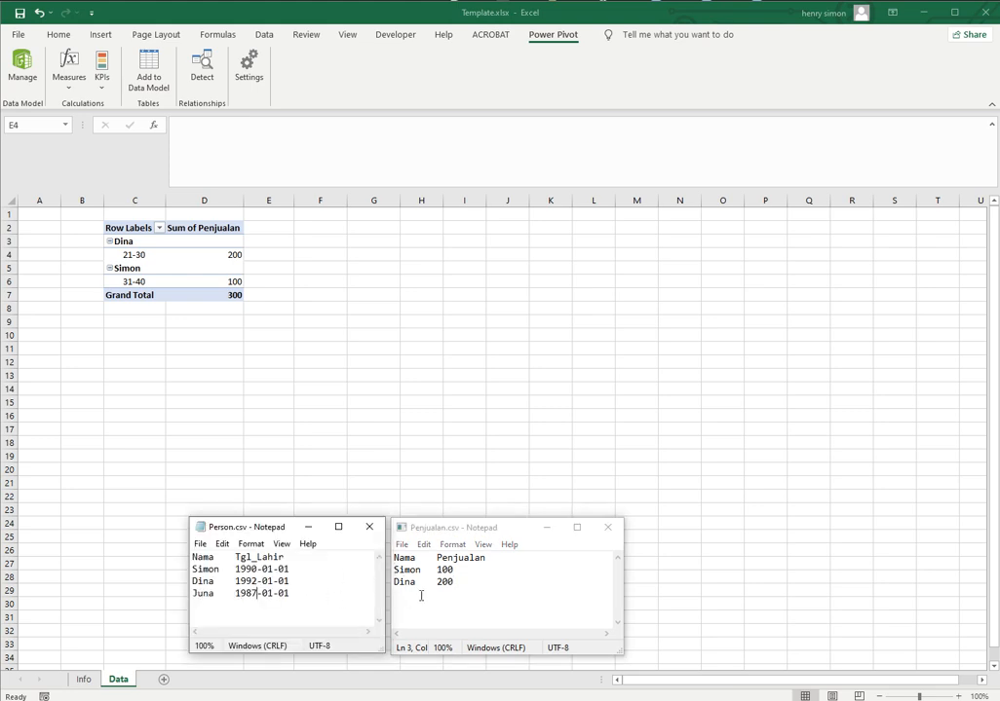
pyautogui.click(421, 595)
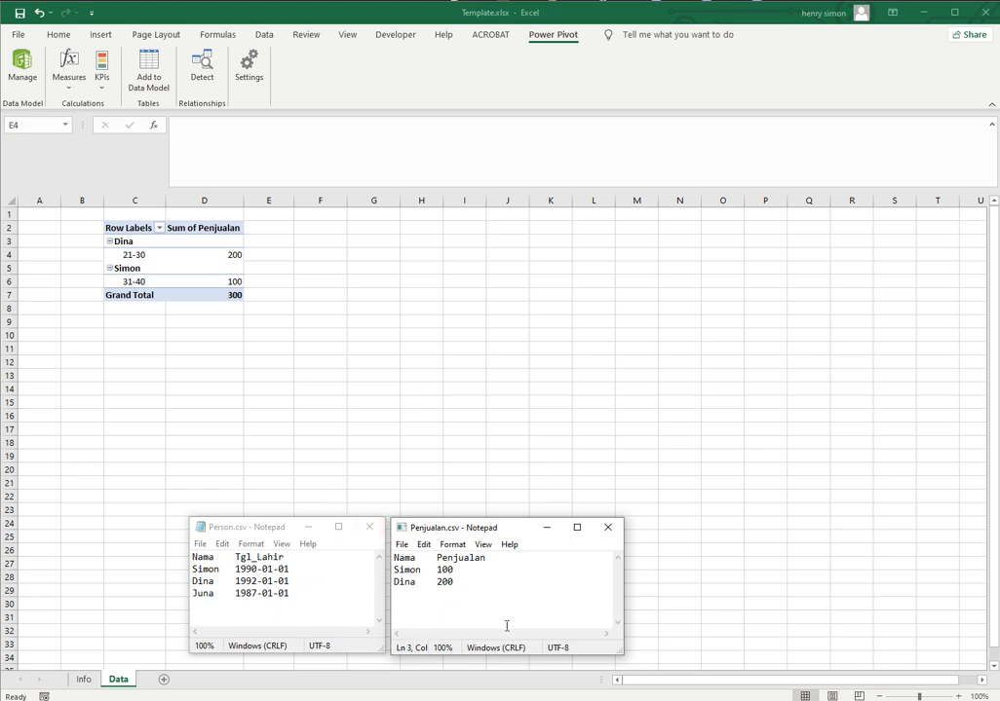
pyautogui.press('Return')
pyautogui.write('Juna')
pyautogui.press('Tab')
pyautogui.write('10')
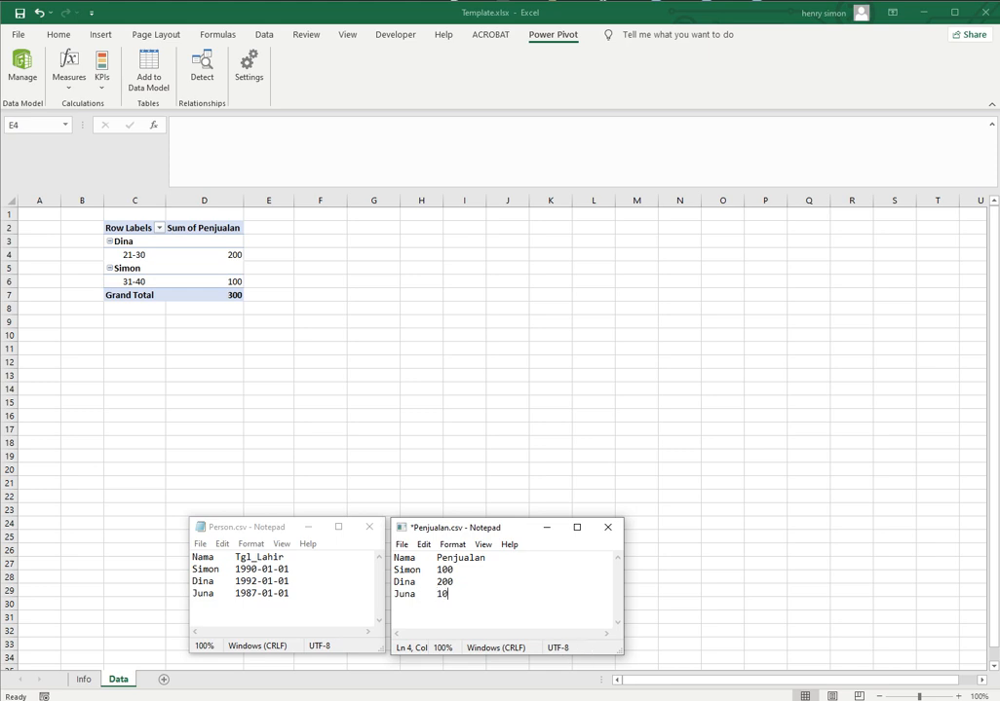
pyautogui.hotkey('ctrl', 's')
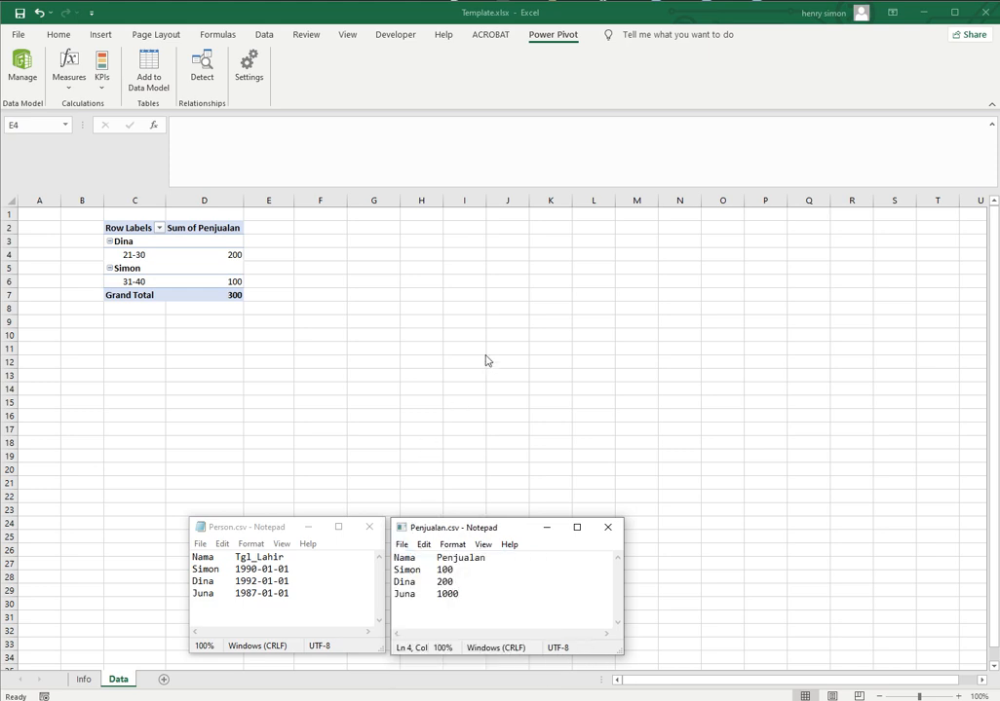
# Switch to Eclipse and run Extract.py again to import the updated CSV data into the database
pyautogui.click(261, 239)
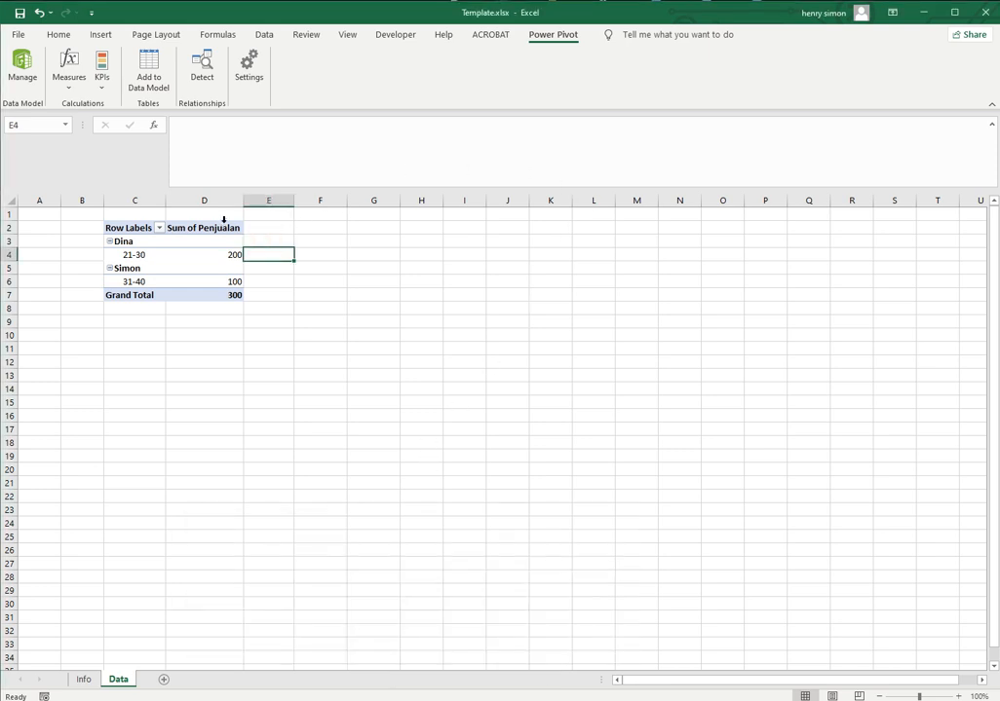
pyautogui.click(550, 698)
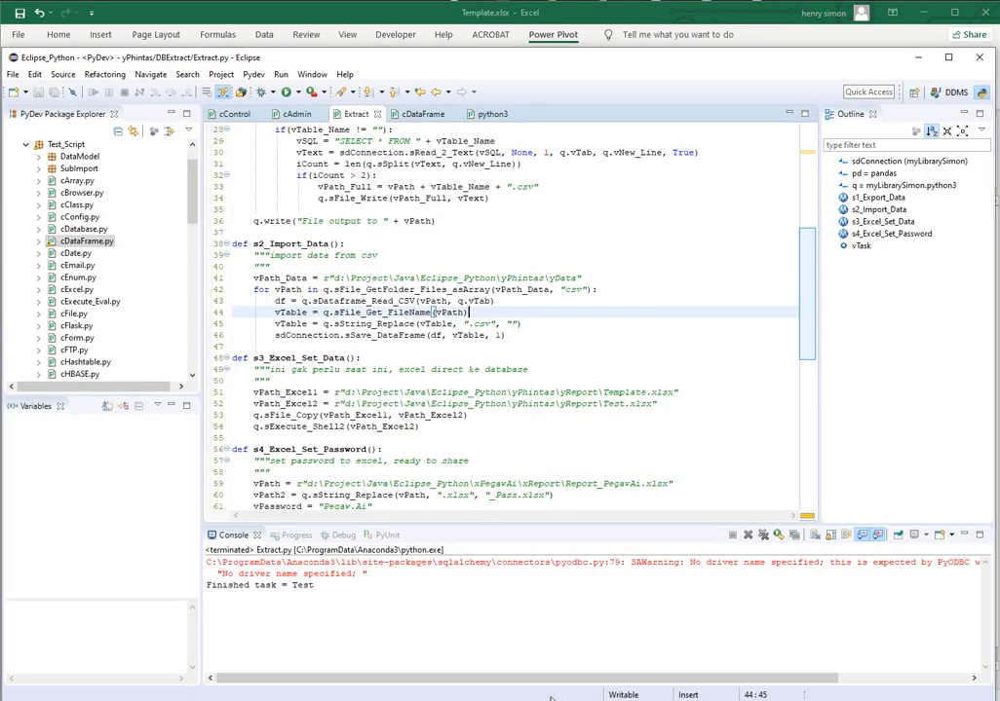
pyautogui.hotkey('ctrl', 'F11')
# Return to Excel, refresh all data connections, and place Umur_Range above Nama in the PivotTable rows
pyautogui.hotkey('alt', 'Tab')
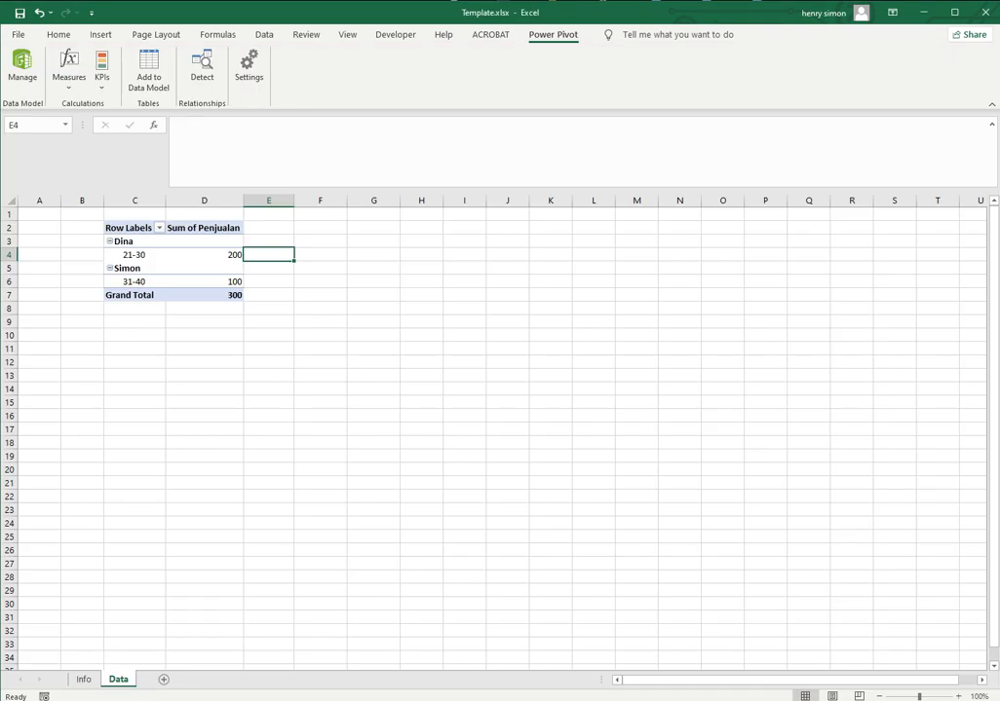
pyautogui.click(195, 240)
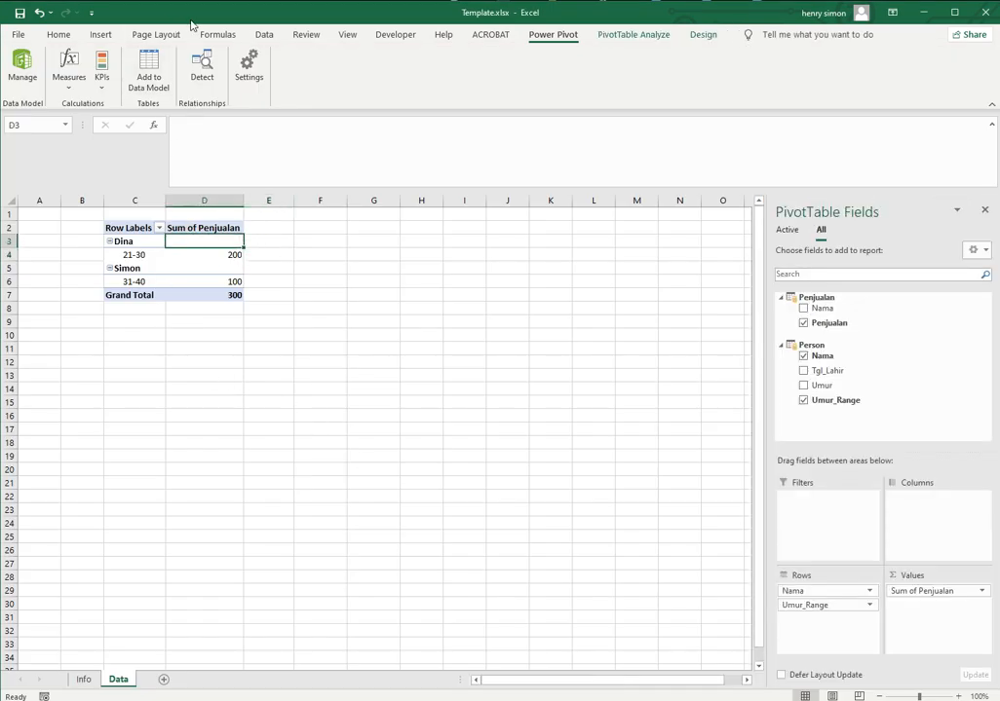
pyautogui.click(265, 35)
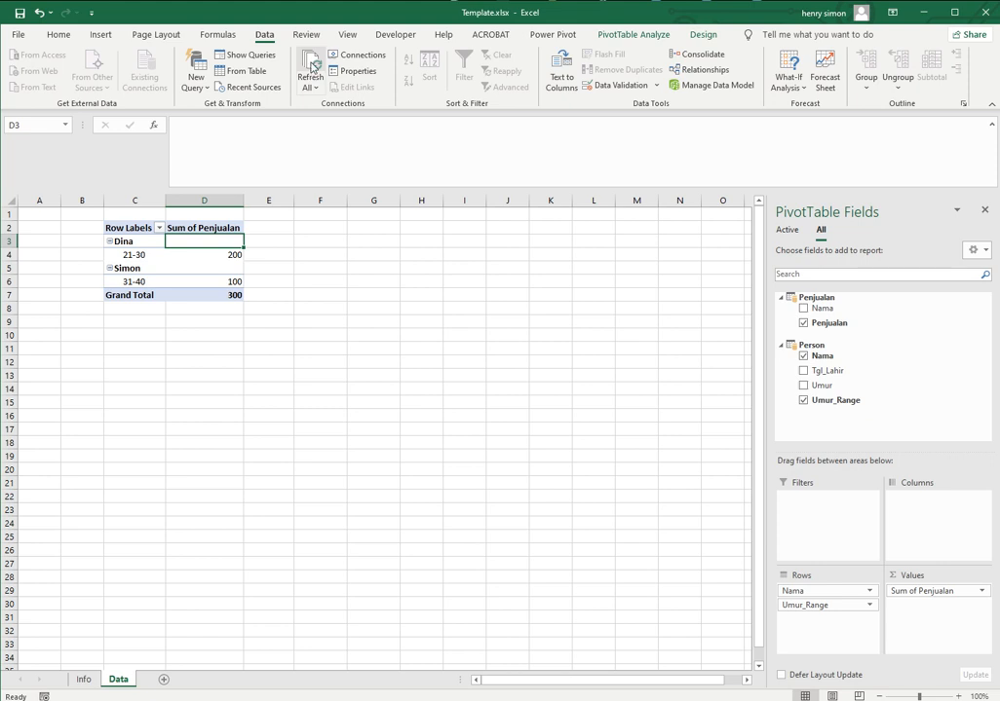
pyautogui.click(311, 68)
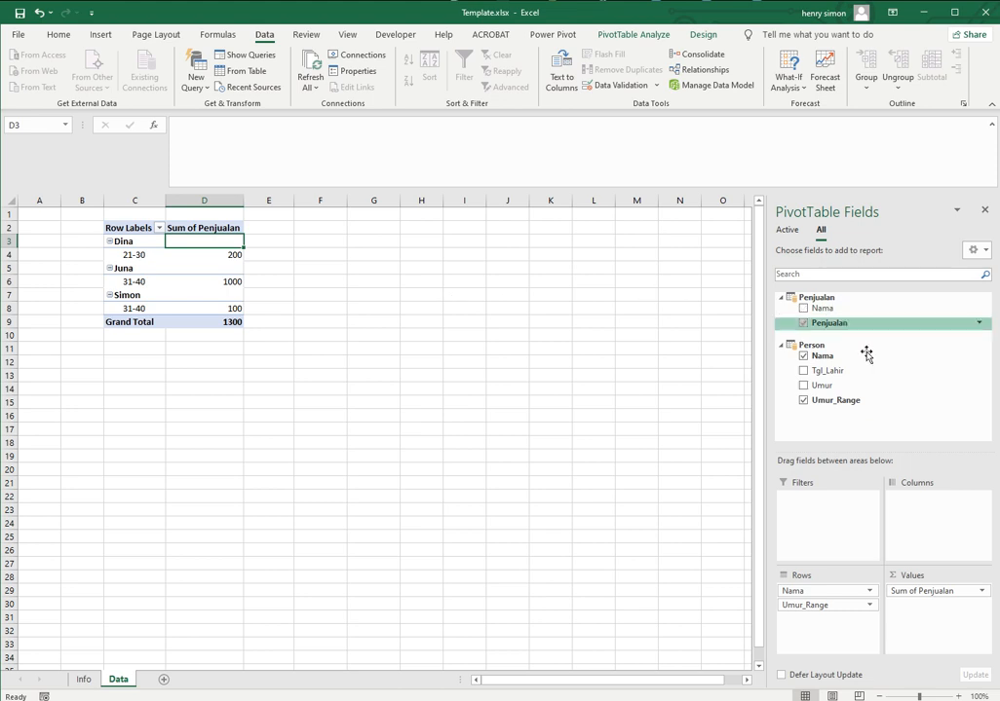
pyautogui.moveTo(801, 604); pyautogui.dragTo(817, 584)
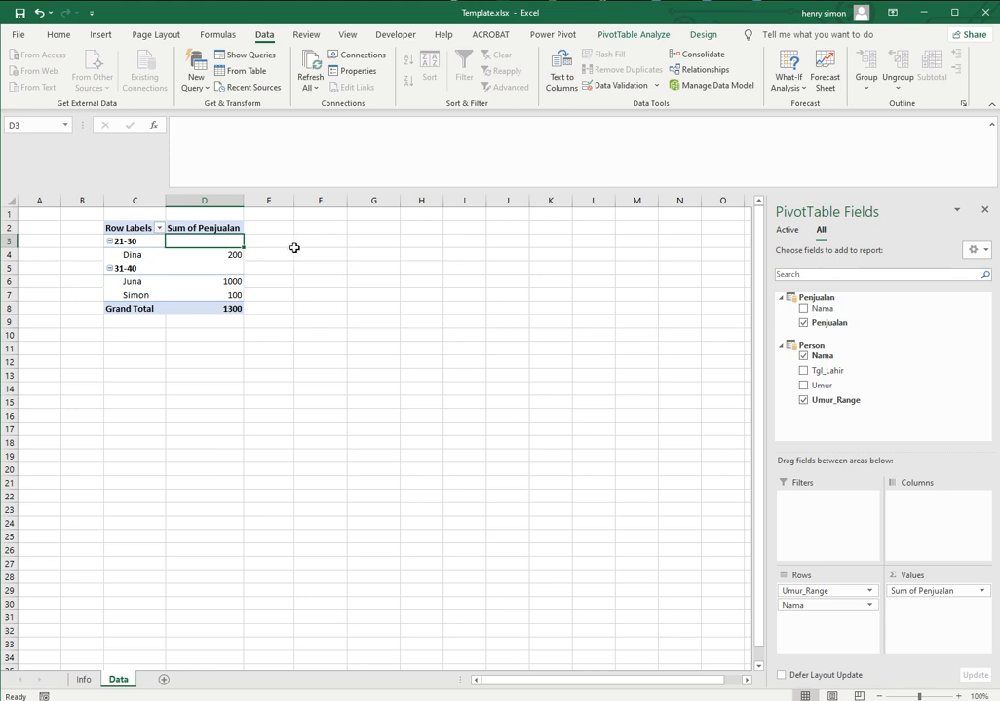
# Insert a PivotChart from the workbook's Data Model at cell F2 of the Data sheet and position it beside the PivotTable
pyautogui.click(323, 233)
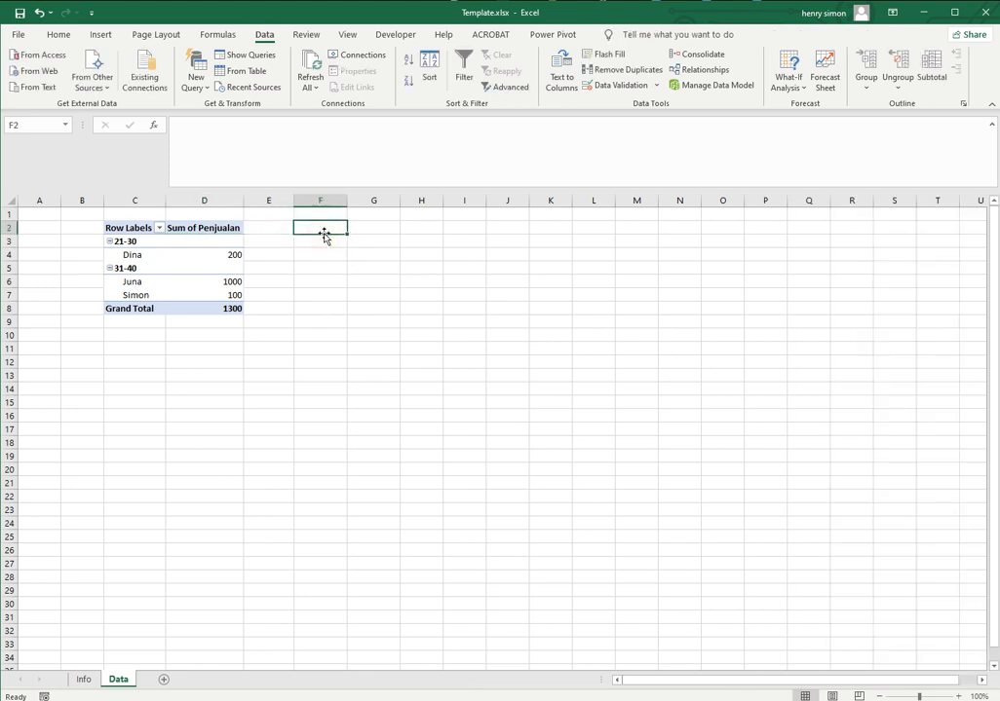
pyautogui.click(95, 35)
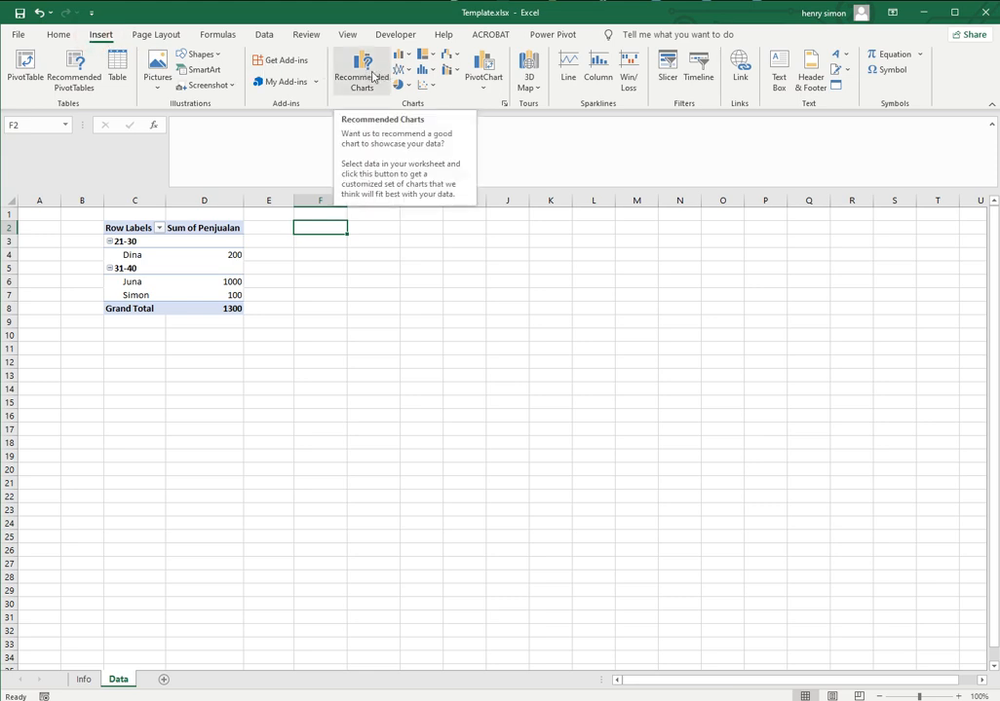
pyautogui.click(483, 65)
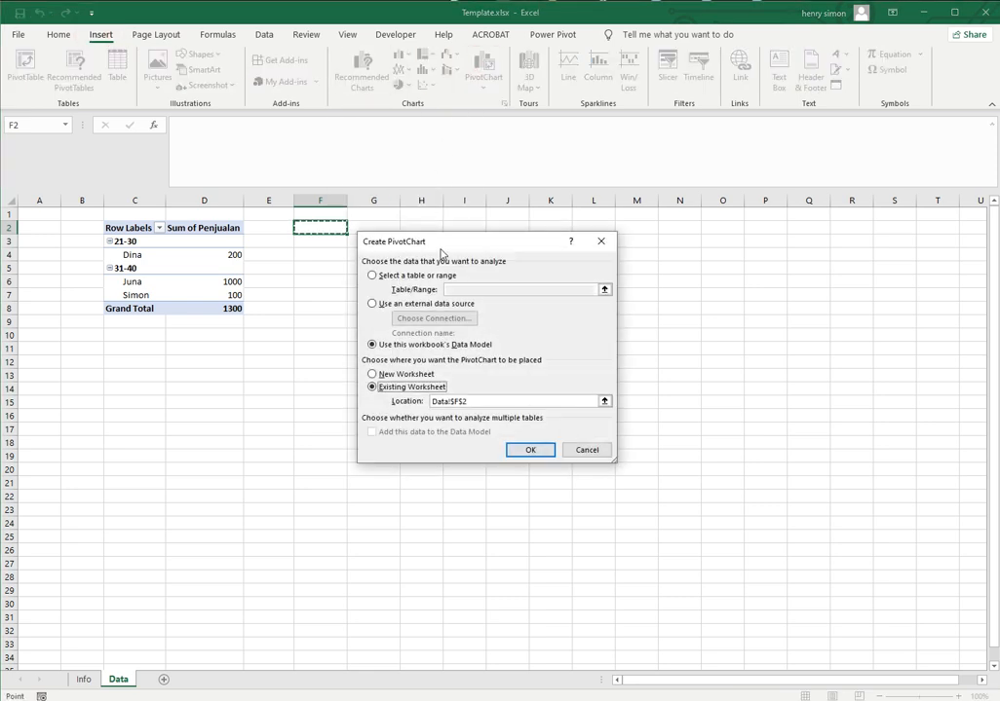
pyautogui.click(529, 450)
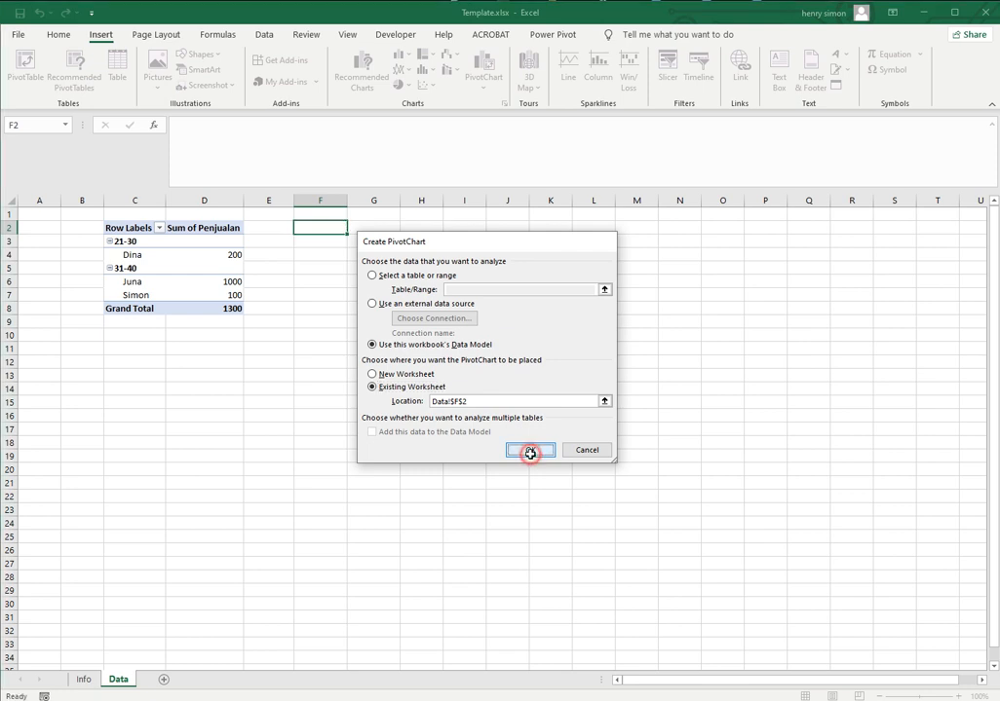
pyautogui.moveTo(467, 347); pyautogui.dragTo(397, 231)
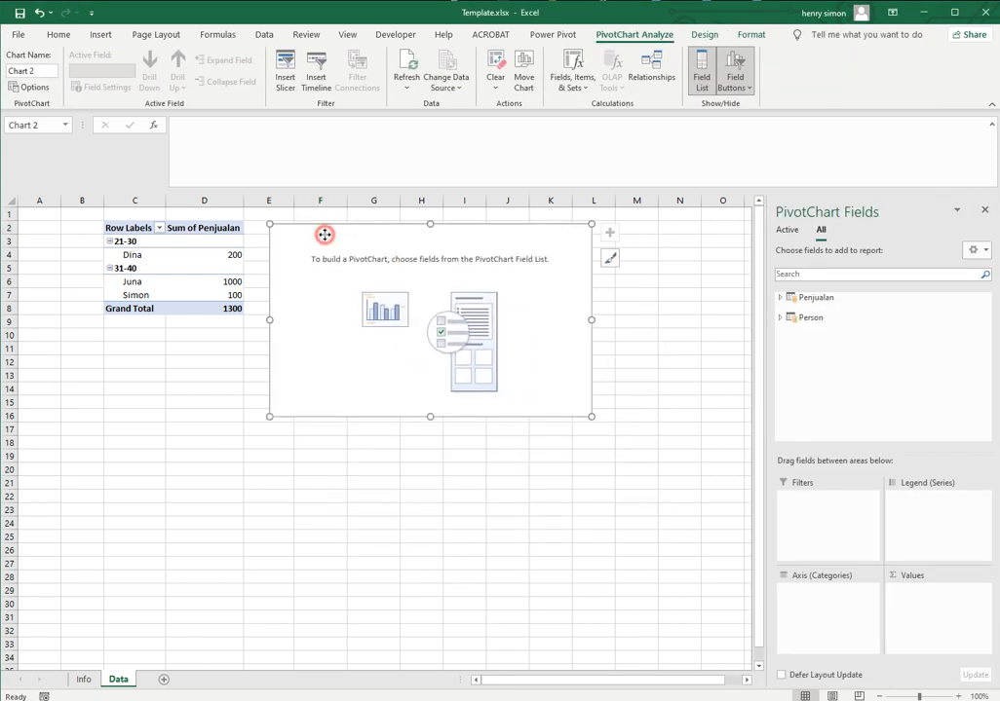
# Align the PivotChart with the PivotTable's top edge, and add Penjualan as its values and Umur_Range from the Person table as its axis categories
pyautogui.moveTo(325, 233); pyautogui.dragTo(326, 229)
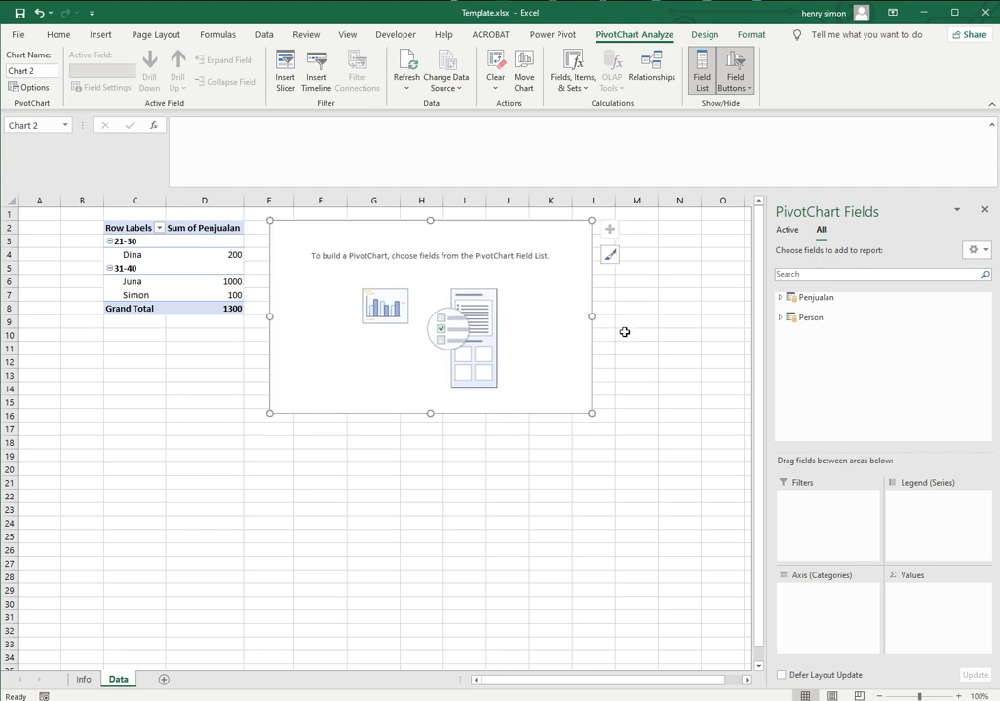
pyautogui.click(780, 297)
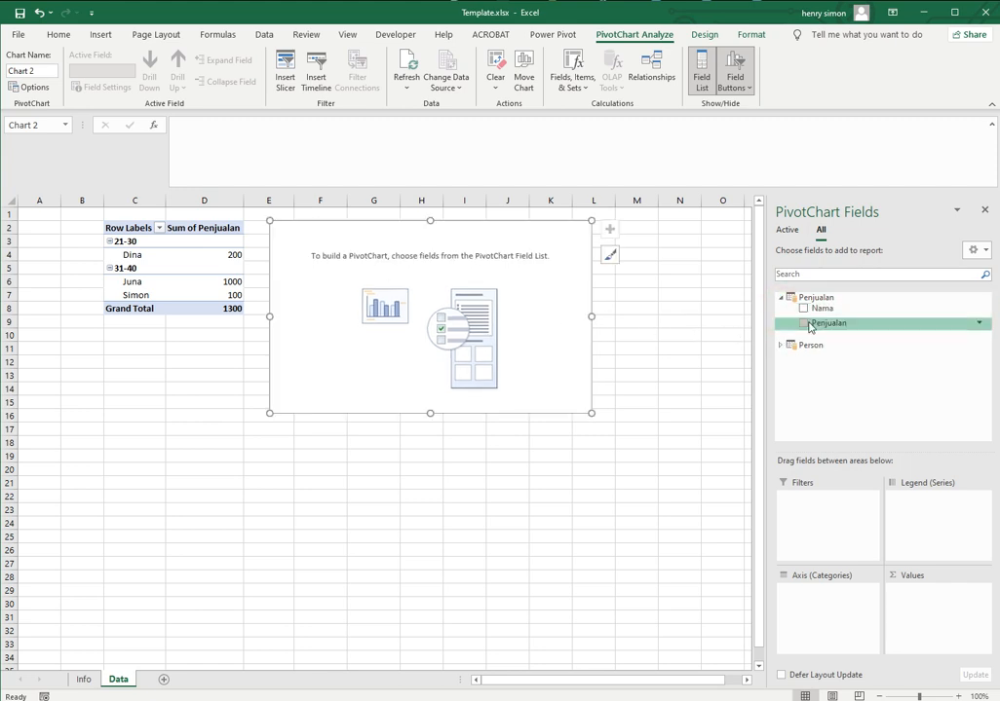
pyautogui.click(806, 324)
pyautogui.click(780, 345)
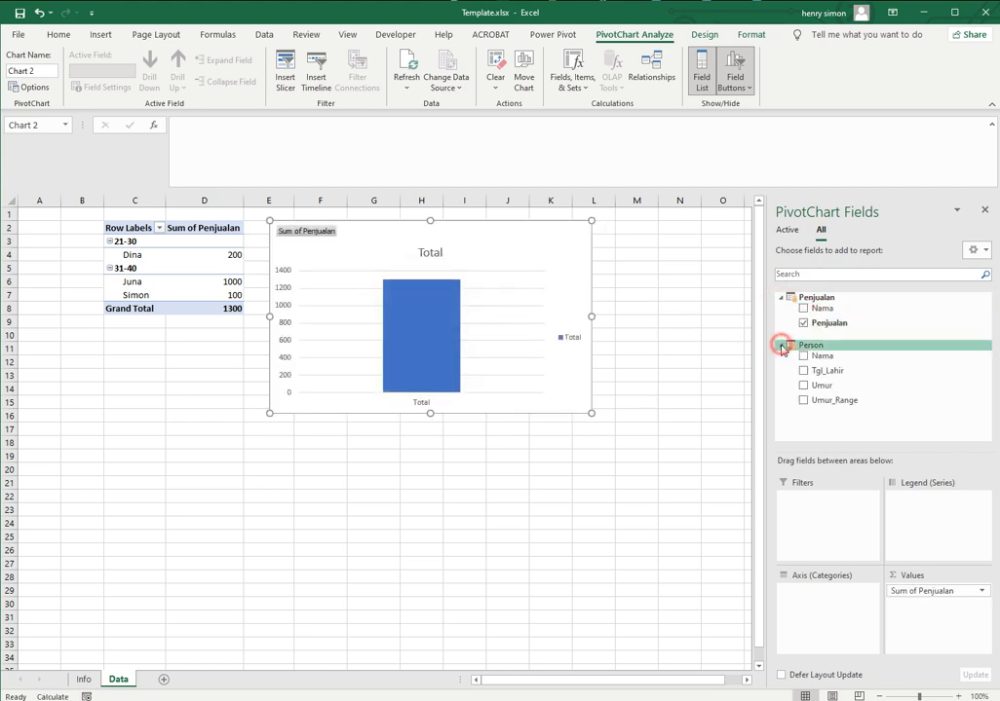
pyautogui.moveTo(814, 399); pyautogui.dragTo(801, 599)
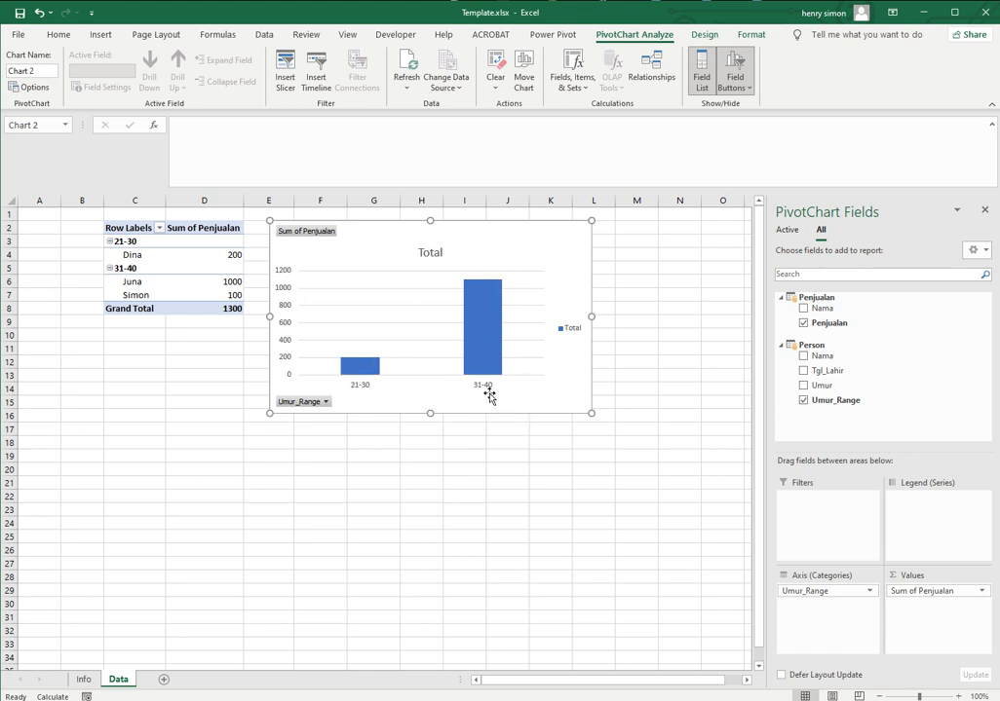
pyautogui.click(653, 308)
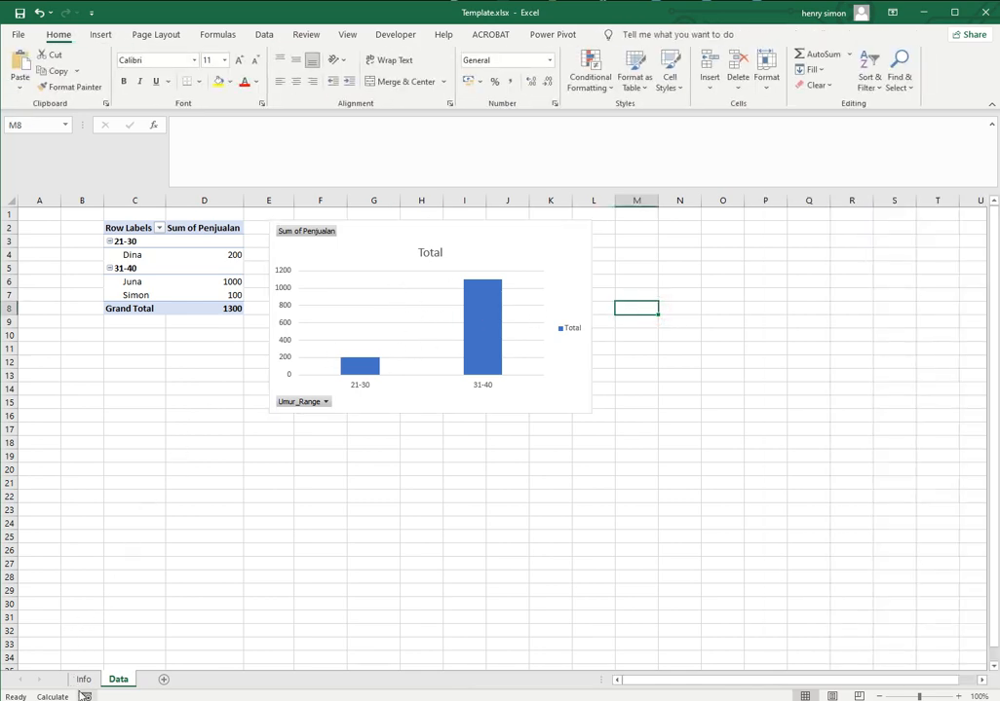
pyautogui.click(84, 686)
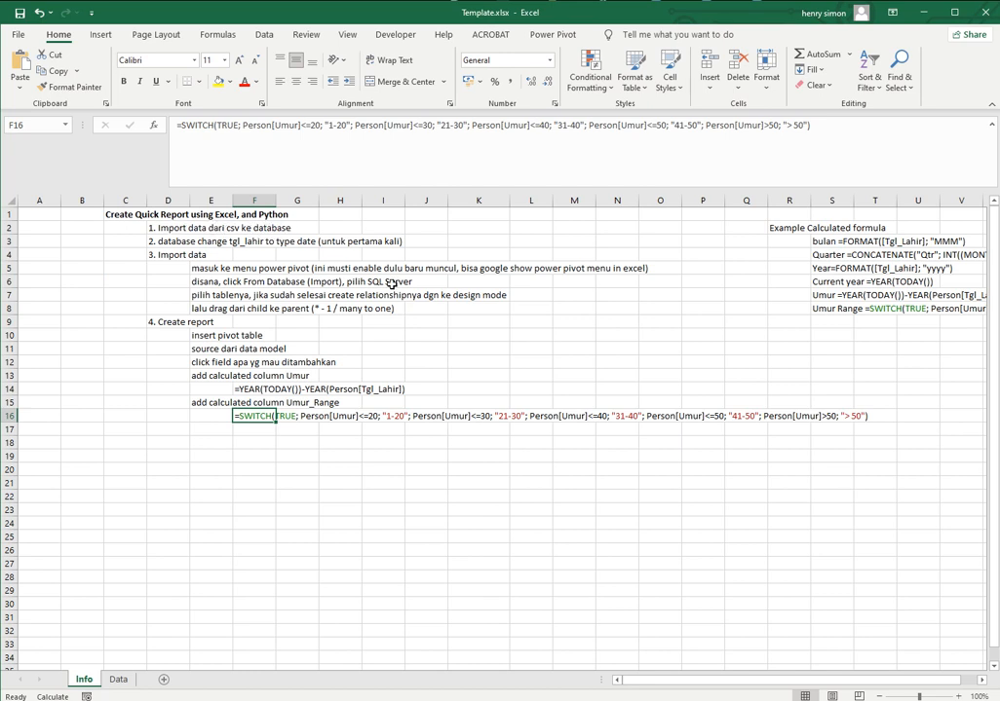
pyautogui.click(118, 679)
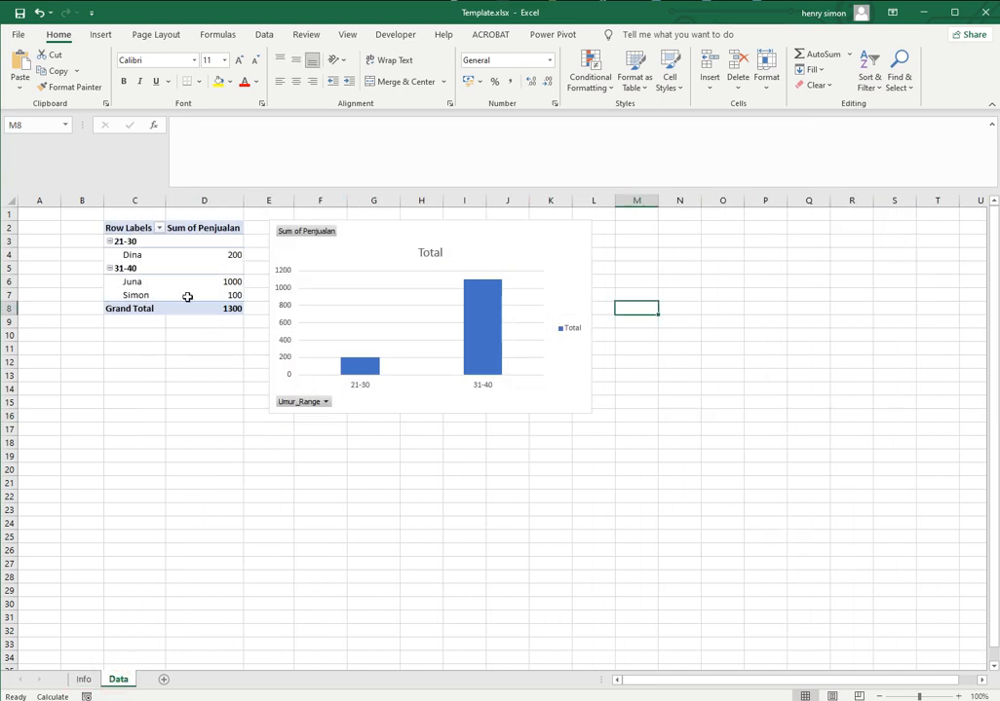
pyautogui.moveTo(187, 296)
pyautogui.click(269, 36)
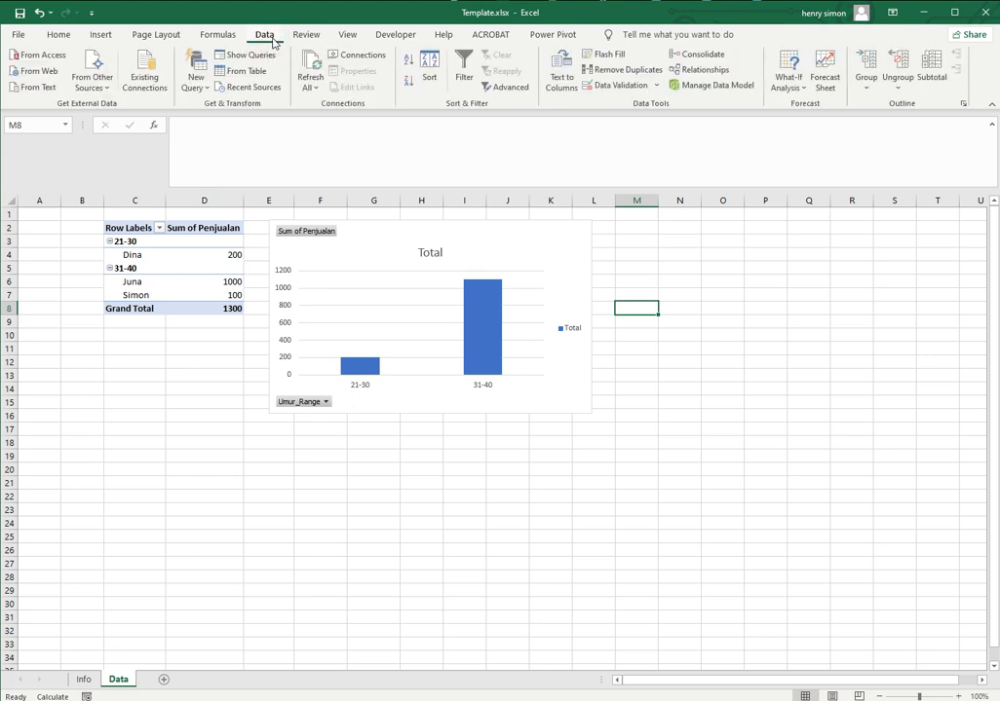
pyautogui.click(60, 34)
pyautogui.click(551, 36)
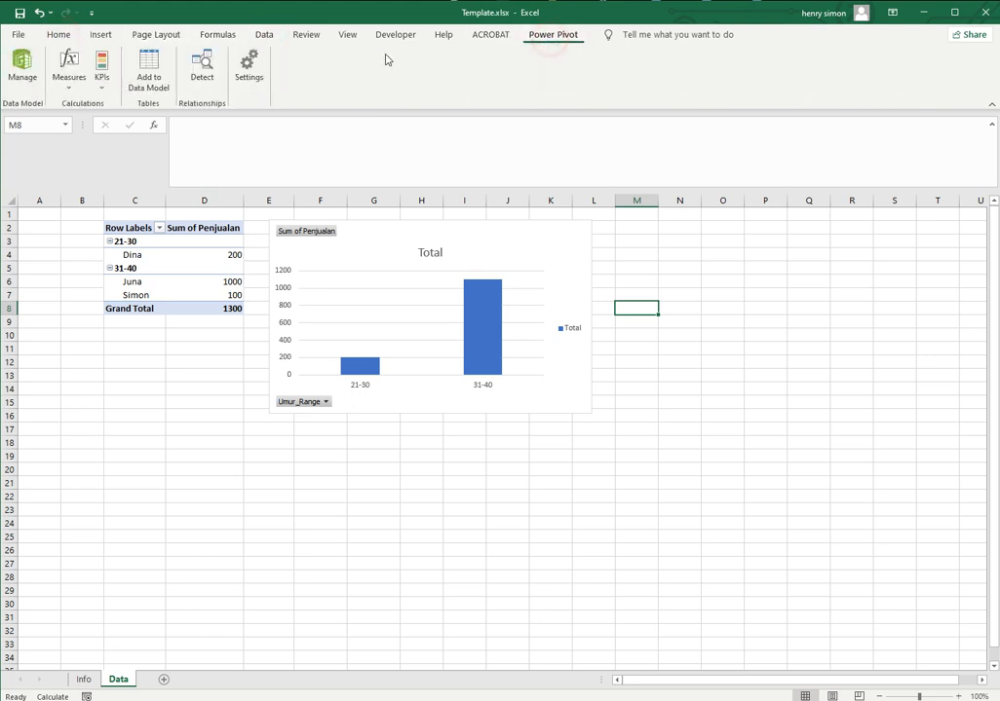
pyautogui.click(53, 35)
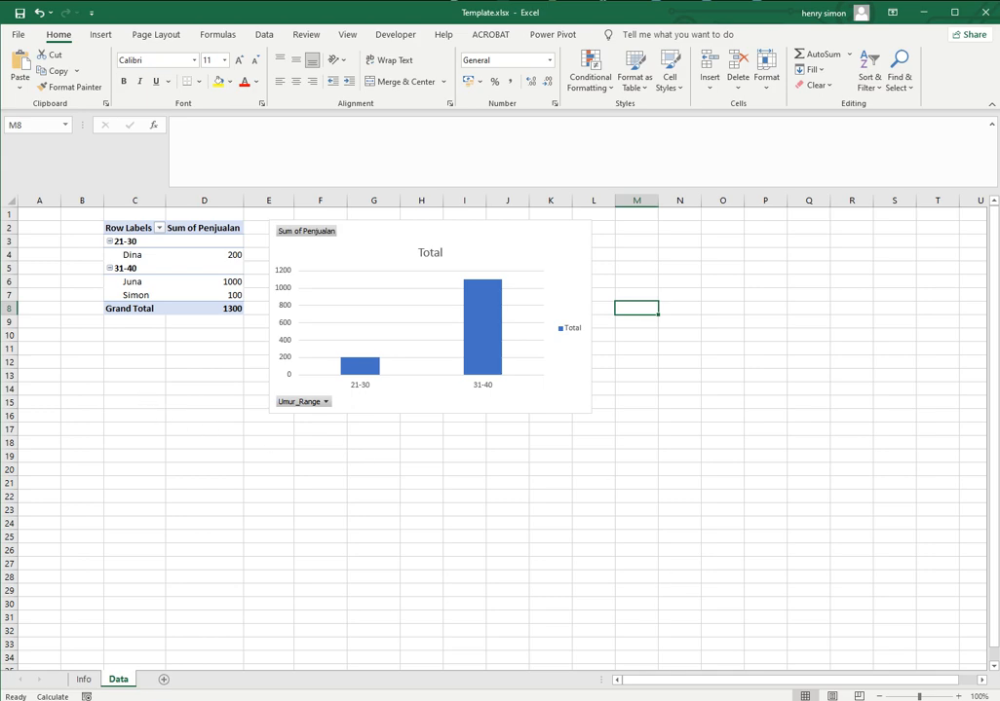
pyautogui.hotkey('alt', 'Tab')
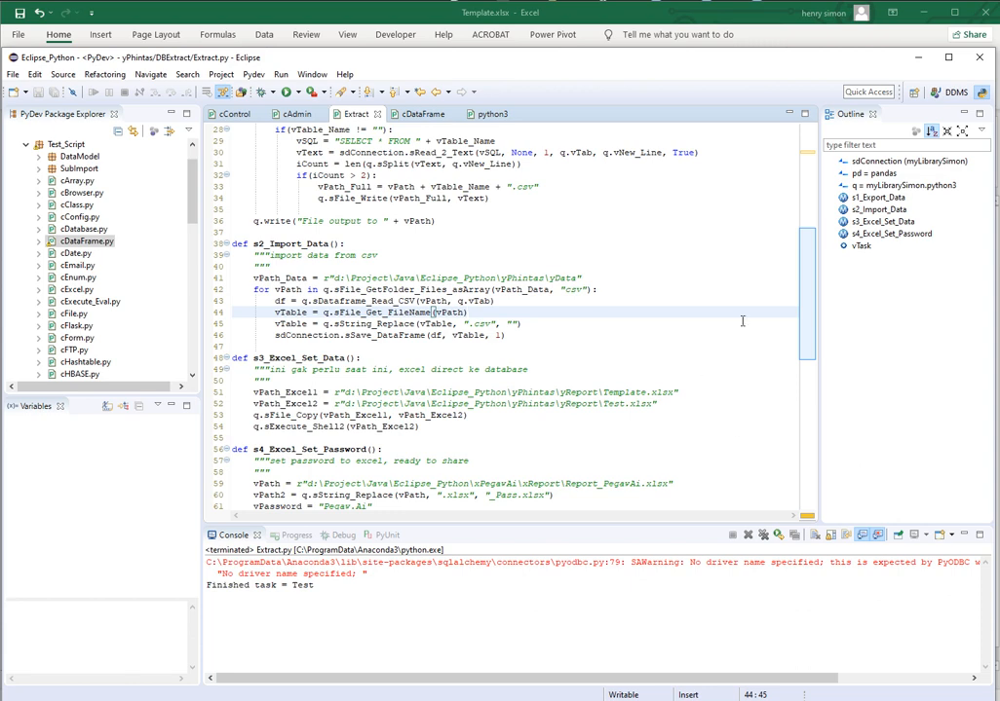
pyautogui.click(914, 60)
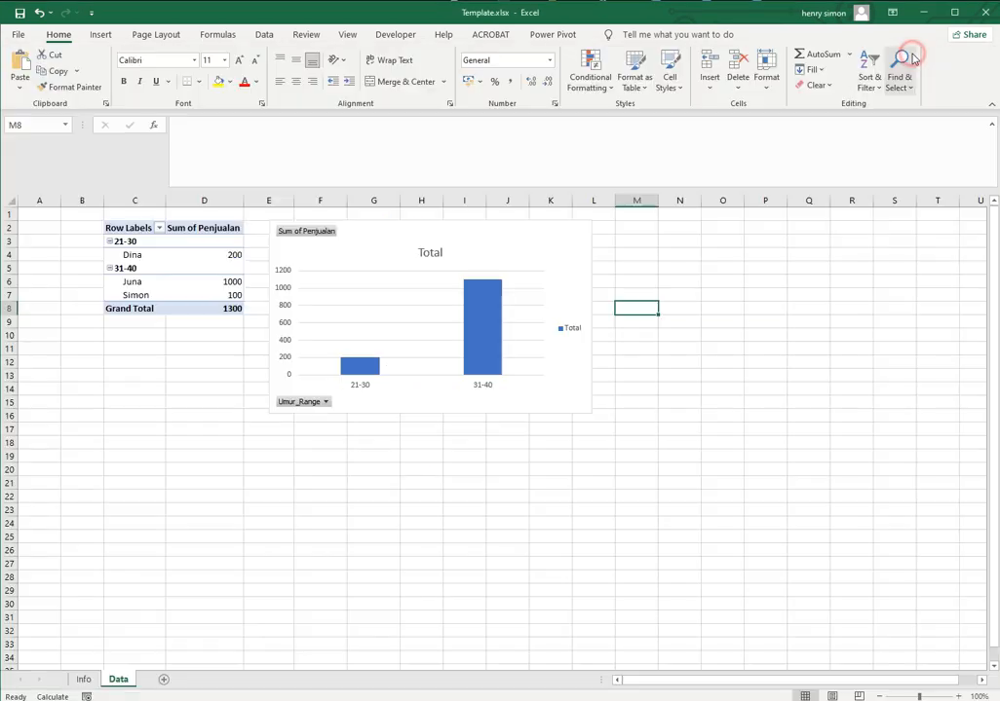